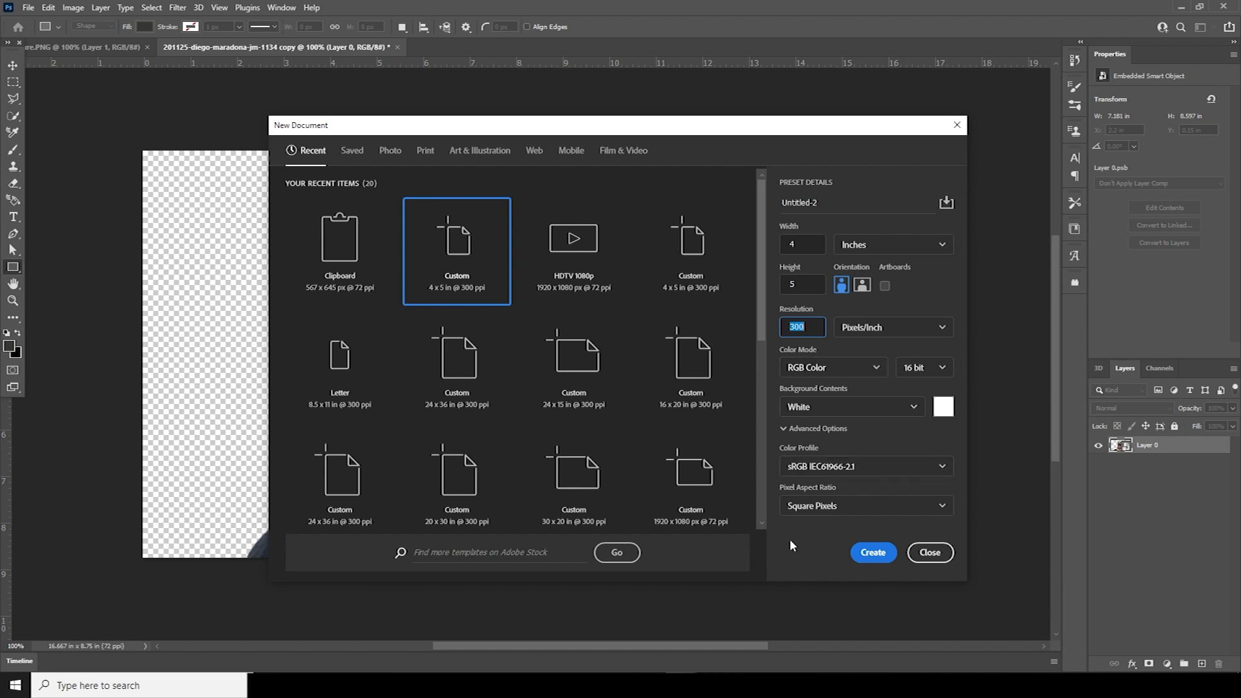
- Create a white 4 x 5 in document at 300 pixels/inch and copy the footballer cut-out into it
click(868, 561)
click(277, 48)
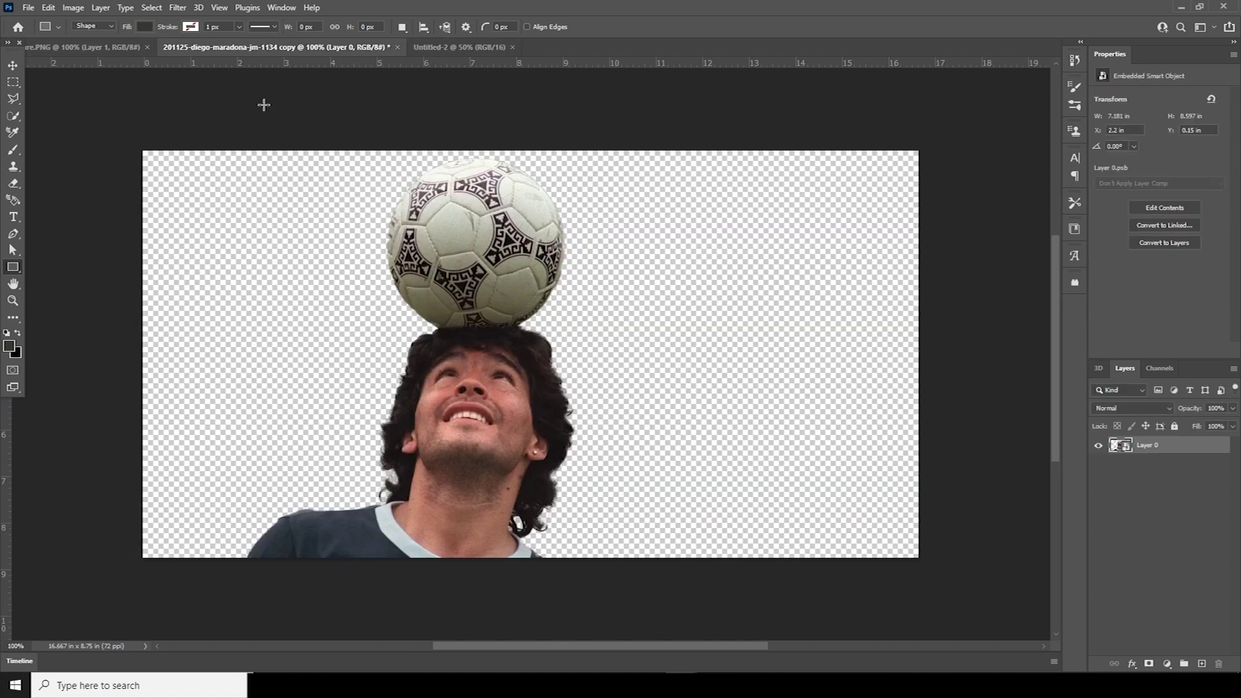
click(13, 67)
drag(464, 238, 543, 406)
click(605, 266)
- Scale the footballer to about 2.71 x 3.24 in and position the cut-out in the lower part of the canvas
key(ctrl+t)
drag(602, 510, 678, 564)
drag(601, 482, 568, 491)
drag(630, 589, 621, 579)
drag(568, 482, 573, 473)
key(Return)
- Draw a teal rectangle about 5.48 x 2.34 in across the upper canvas, directly above the Background layer
click(1132, 480)
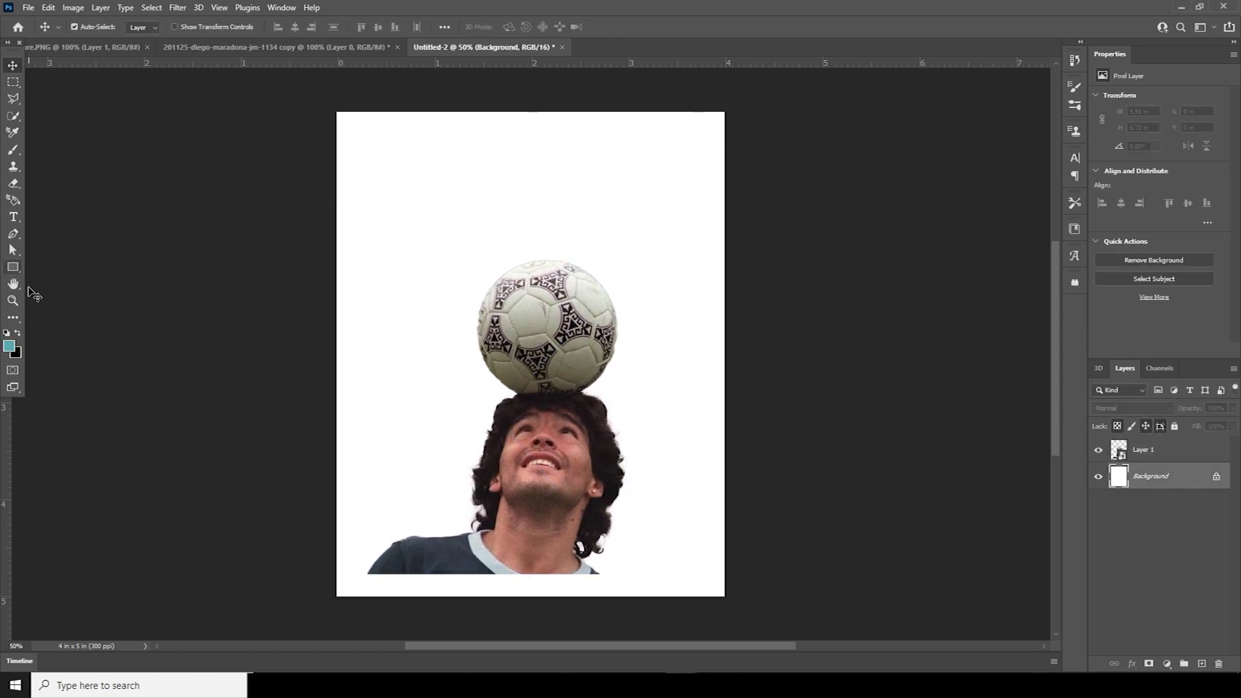
click(15, 266)
click(53, 269)
drag(305, 102, 835, 326)
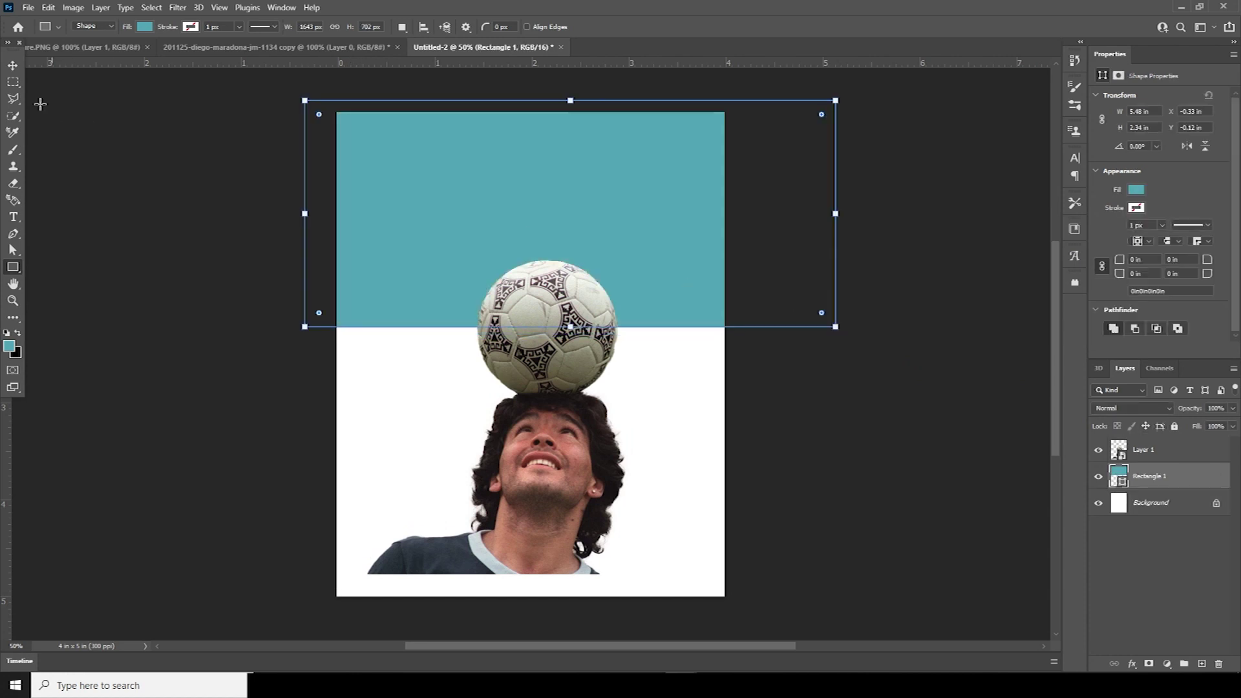
- Shift the teal rectangle up and duplicate it across the lower canvas, leaving a white band between the two
key(v)
drag(550, 199, 548, 176)
drag(622, 210, 618, 567)
drag(625, 270, 621, 261)
- Nudge the footballer layer up to a Y position of 1.35 in
click(561, 354)
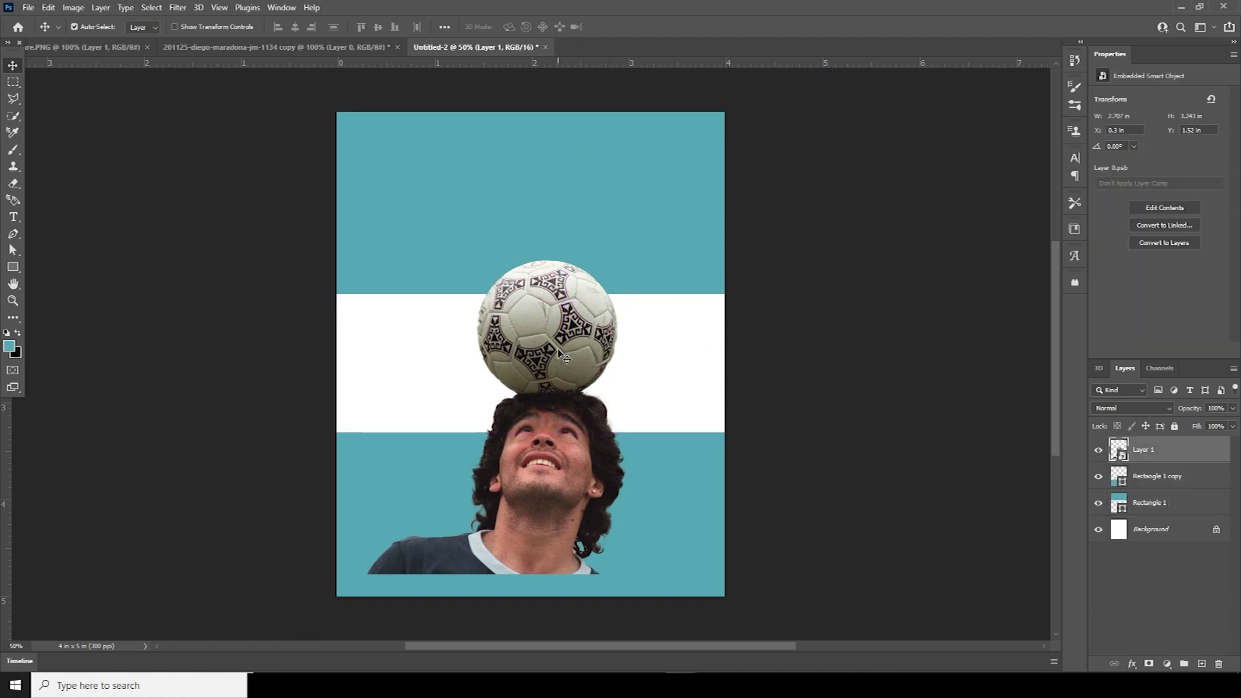
key(shift+Up)
key(shift+Up)
key(shift+Up)
key(shift+Up)
key(shift+Up)
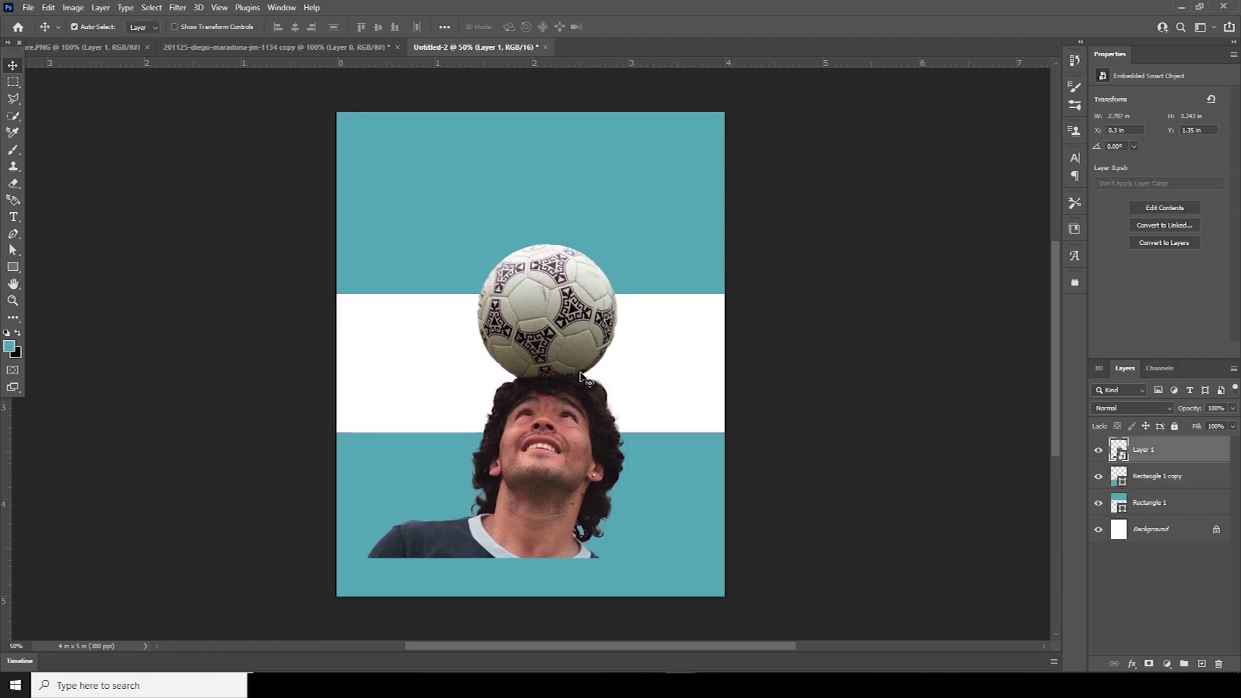
- Add a Solid Color fill layer in pale cream #feffe7 directly above the Background layer
click(1128, 521)
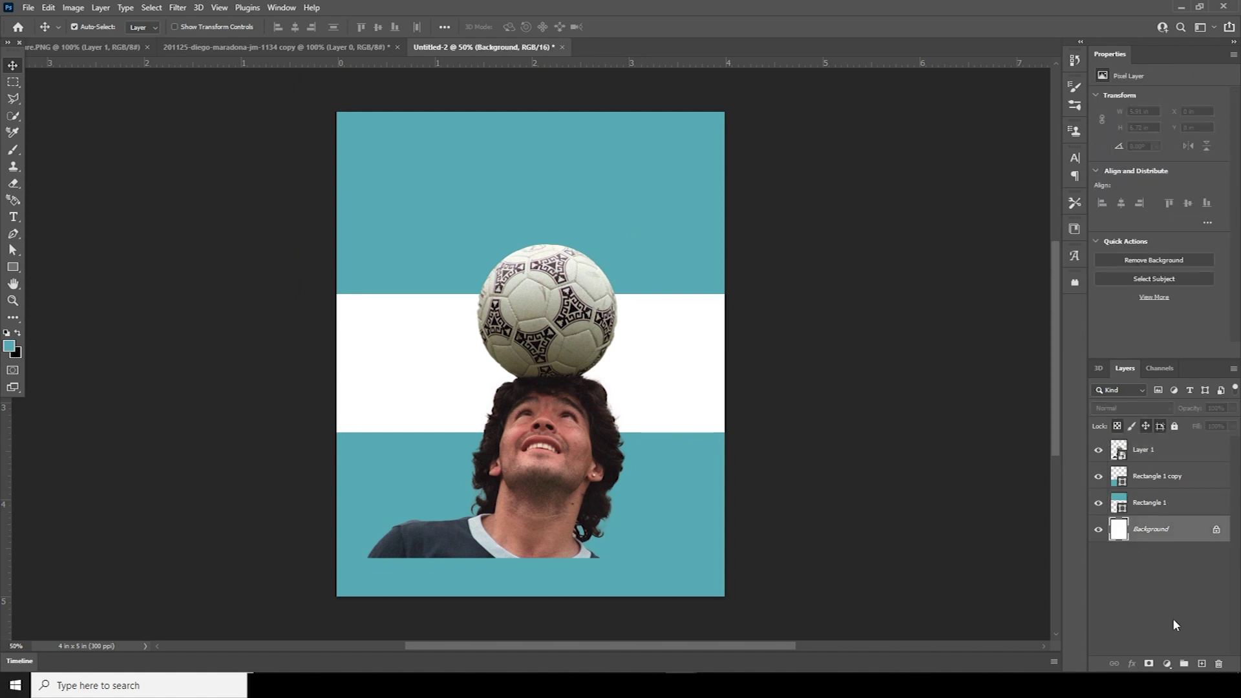
click(1165, 664)
click(1156, 440)
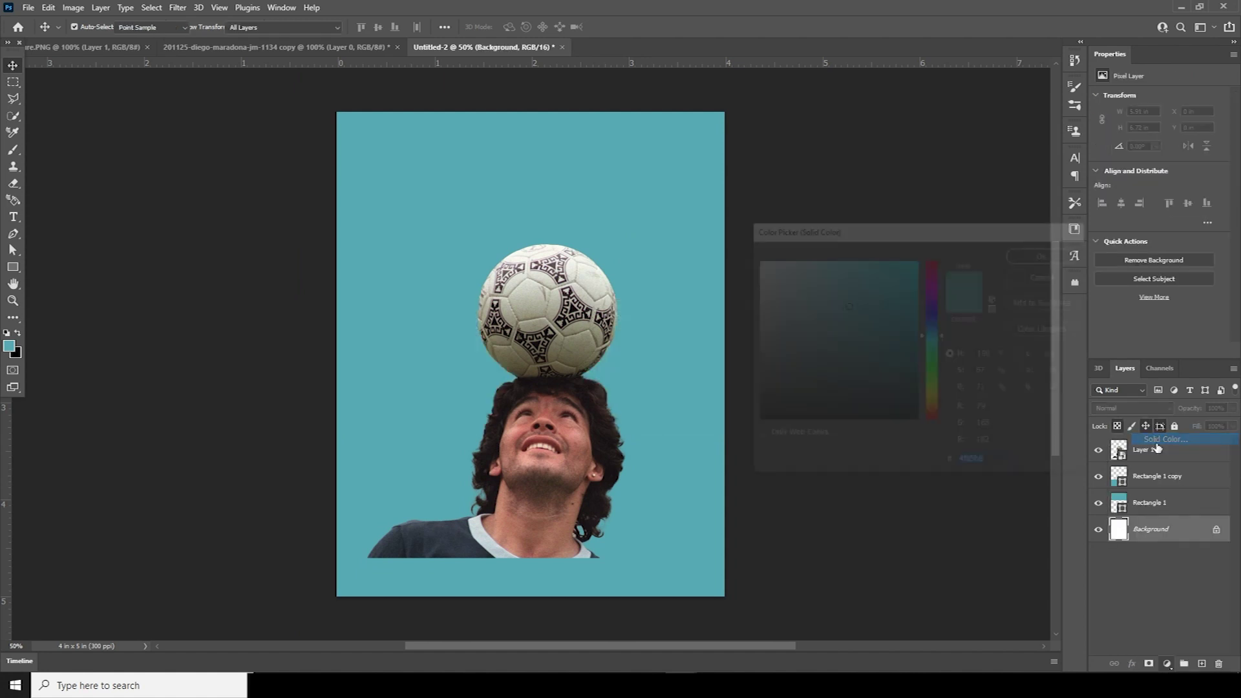
drag(938, 388, 938, 394)
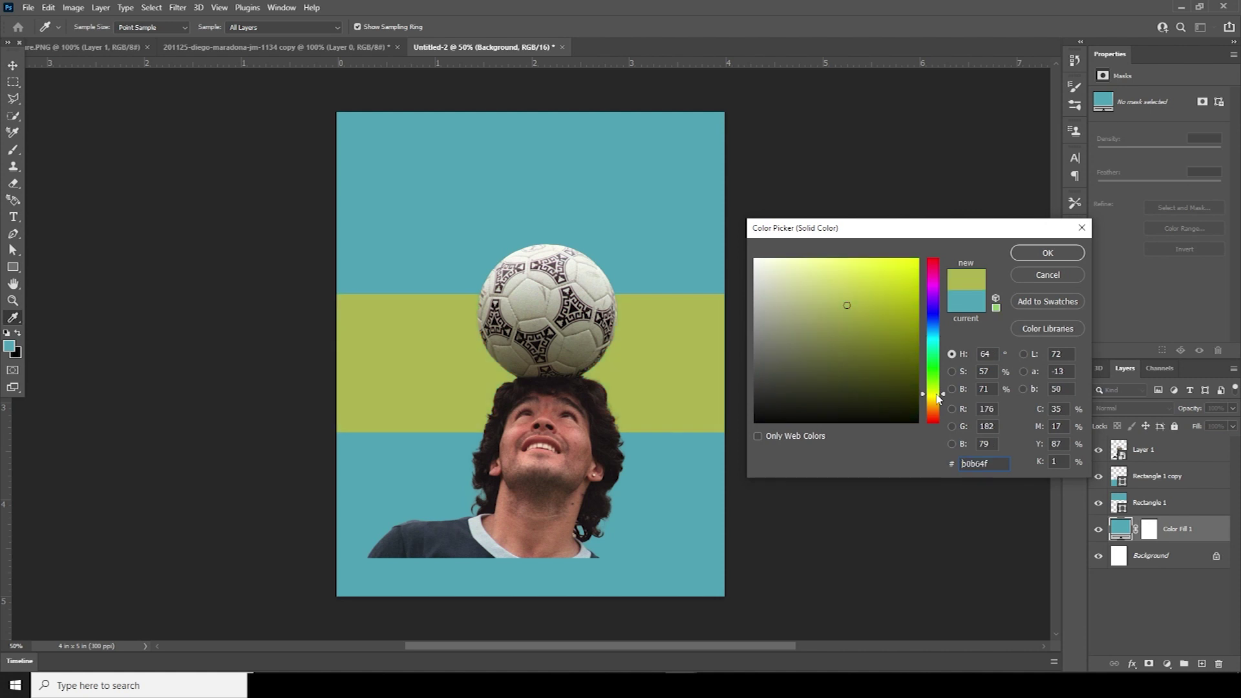
click(787, 265)
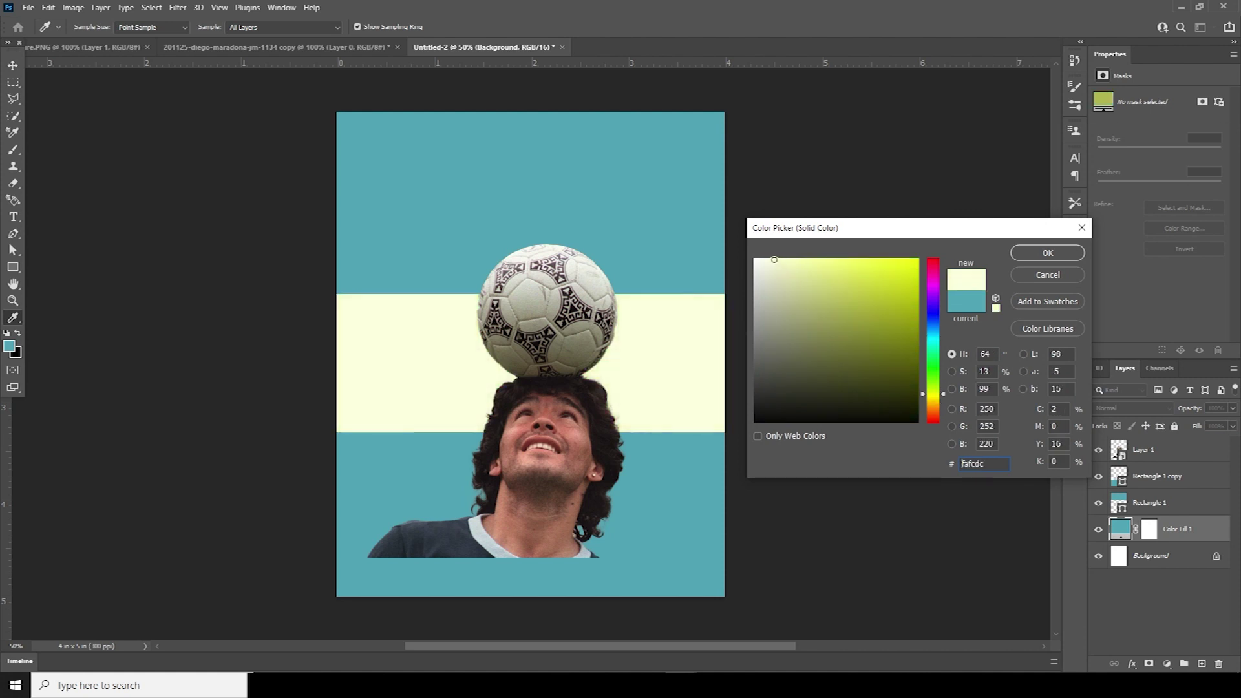
click(1048, 253)
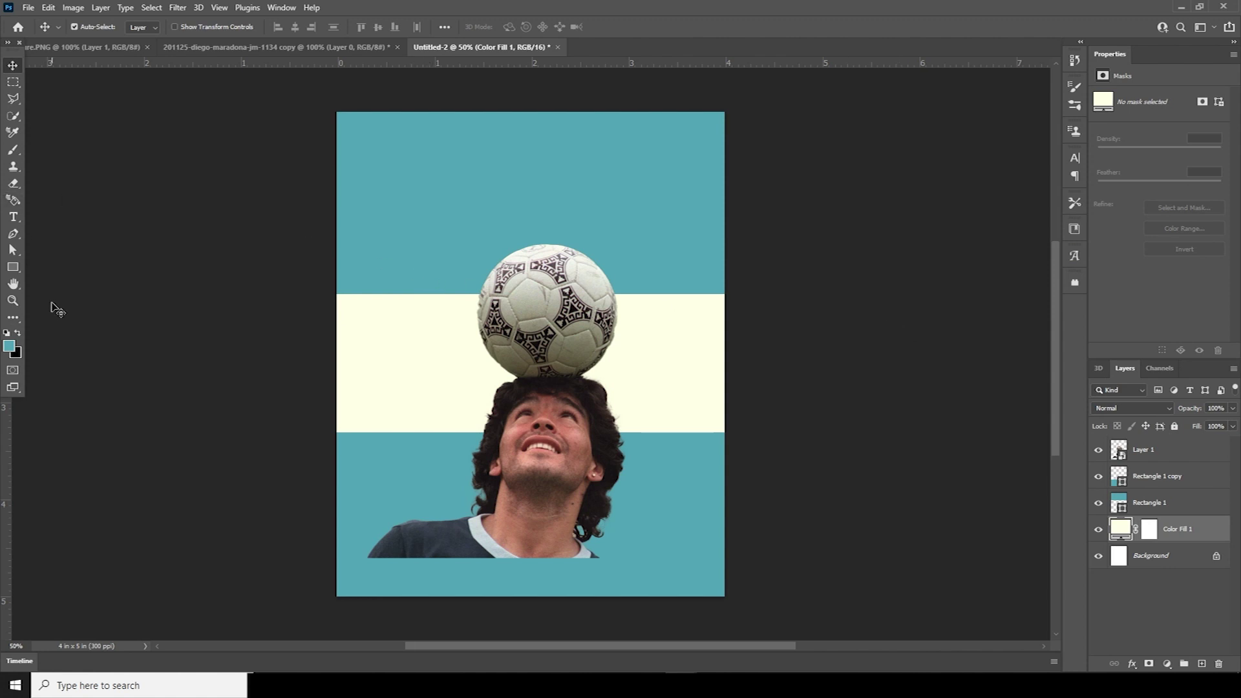
- Draw a circle about 2.83 in in diameter around the ball and head, and remove its fill
right_click(7, 267)
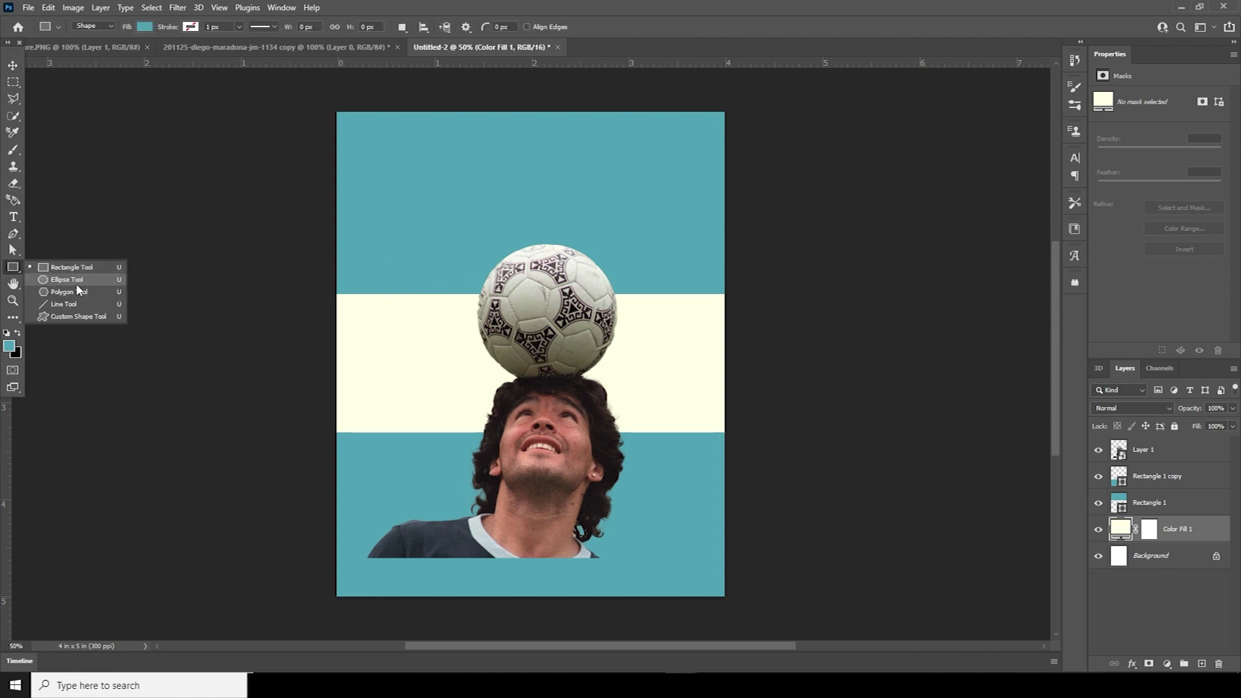
click(76, 277)
drag(405, 229, 688, 494)
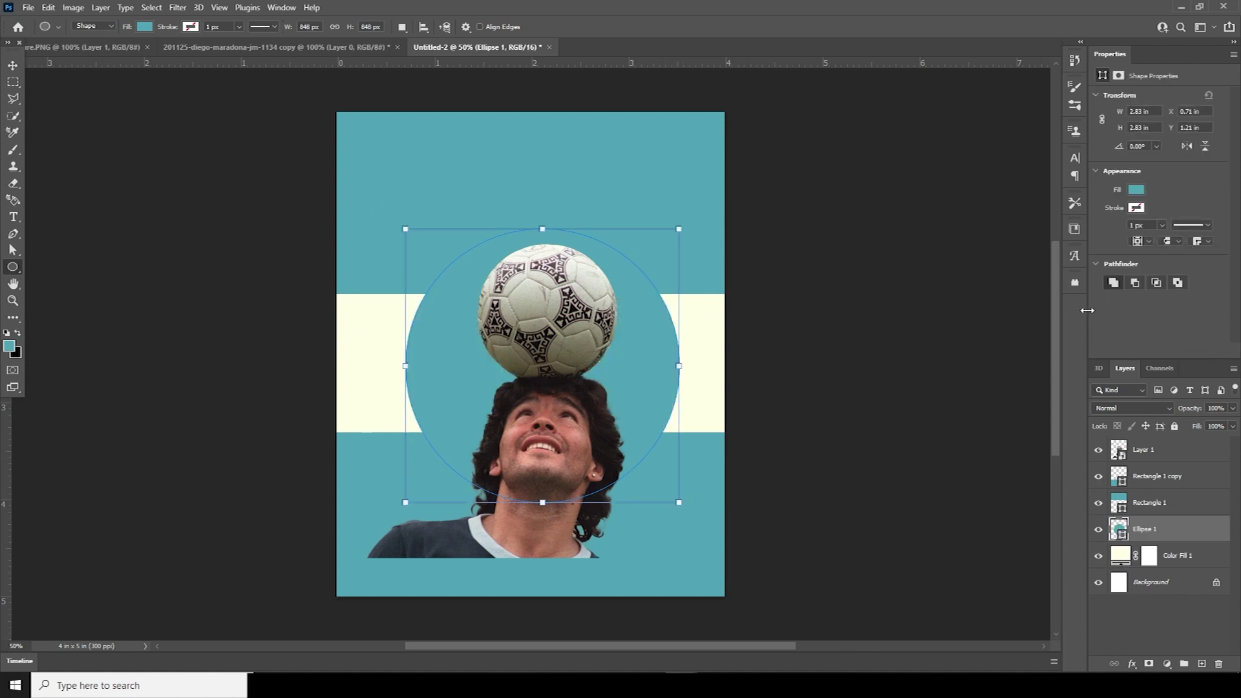
click(1134, 191)
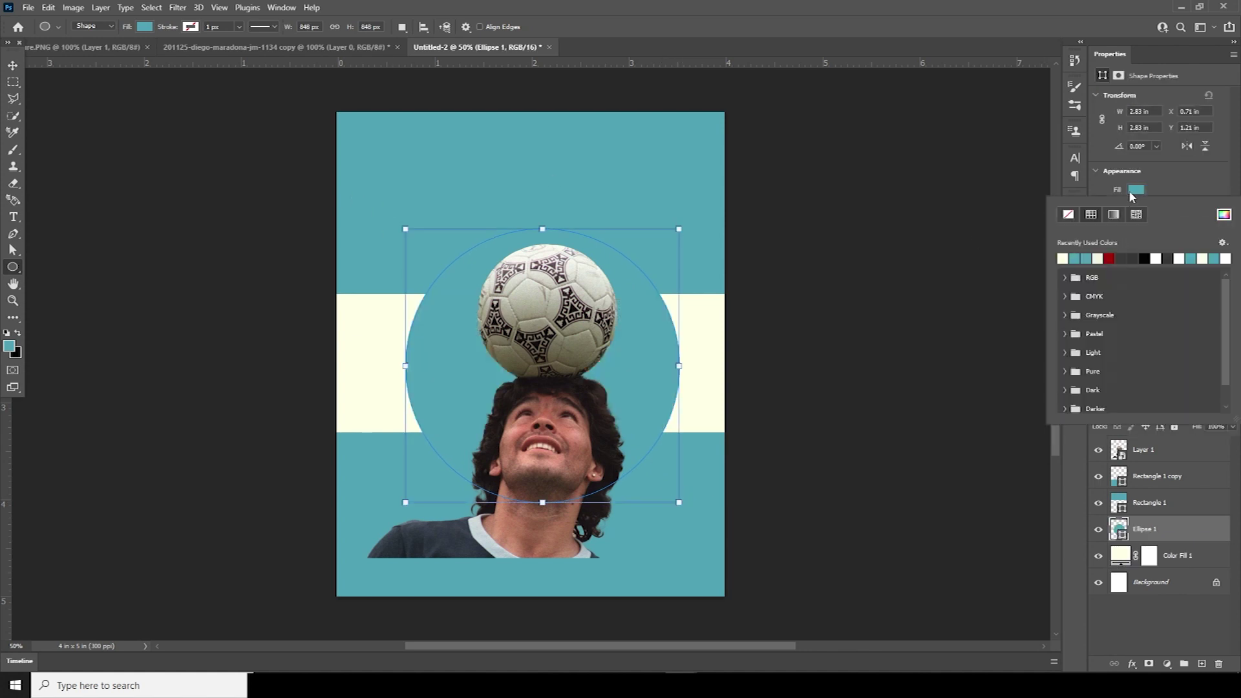
click(1069, 216)
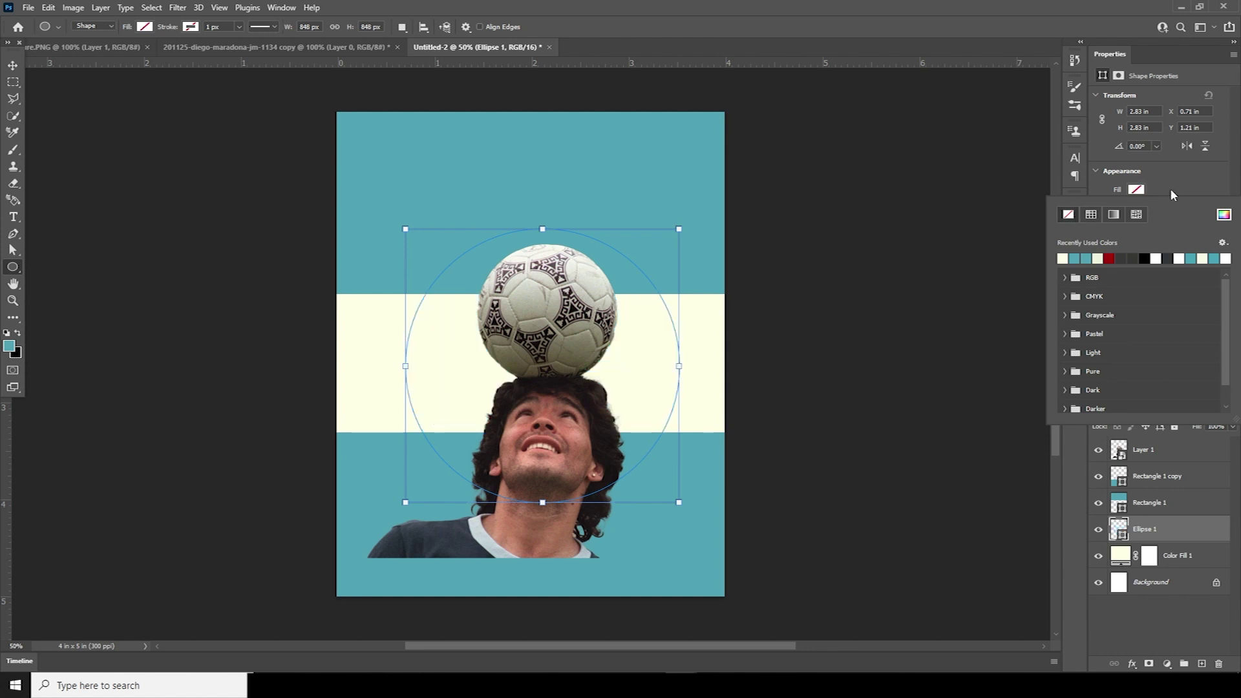
click(1171, 189)
- Give the circle a dark stroke about 40 px wide and move its layer above both teal rectangles, beneath the footballer
click(1136, 208)
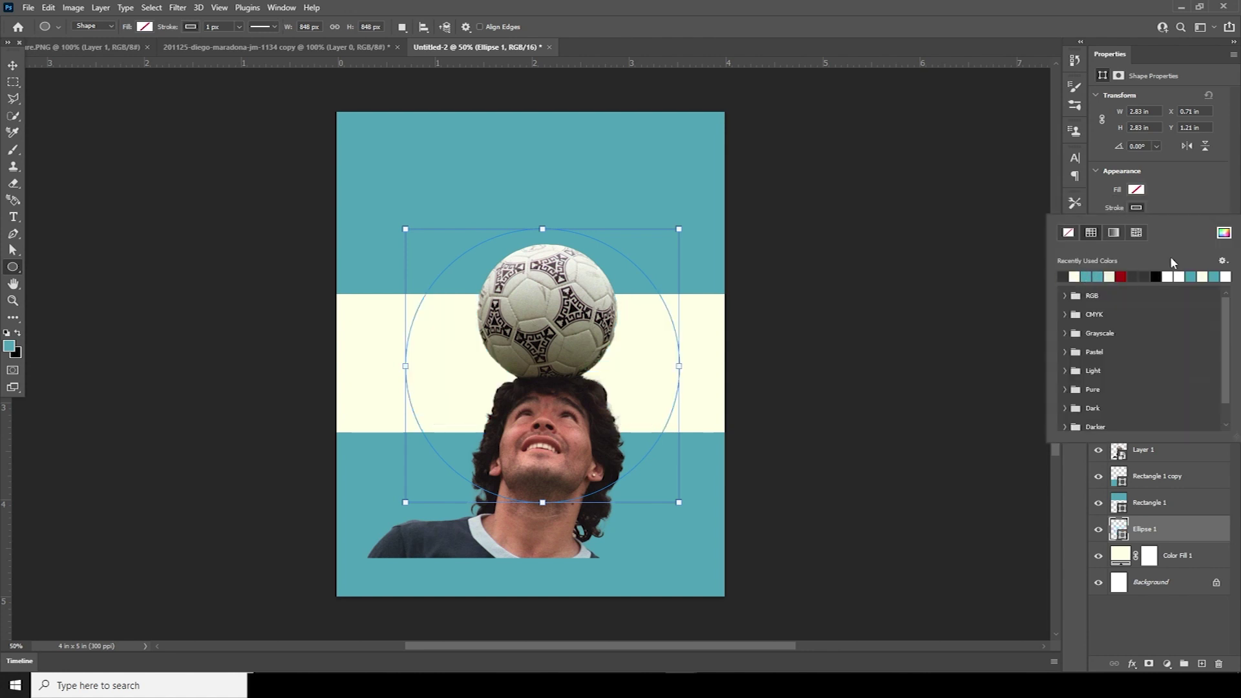
click(1173, 201)
click(1162, 225)
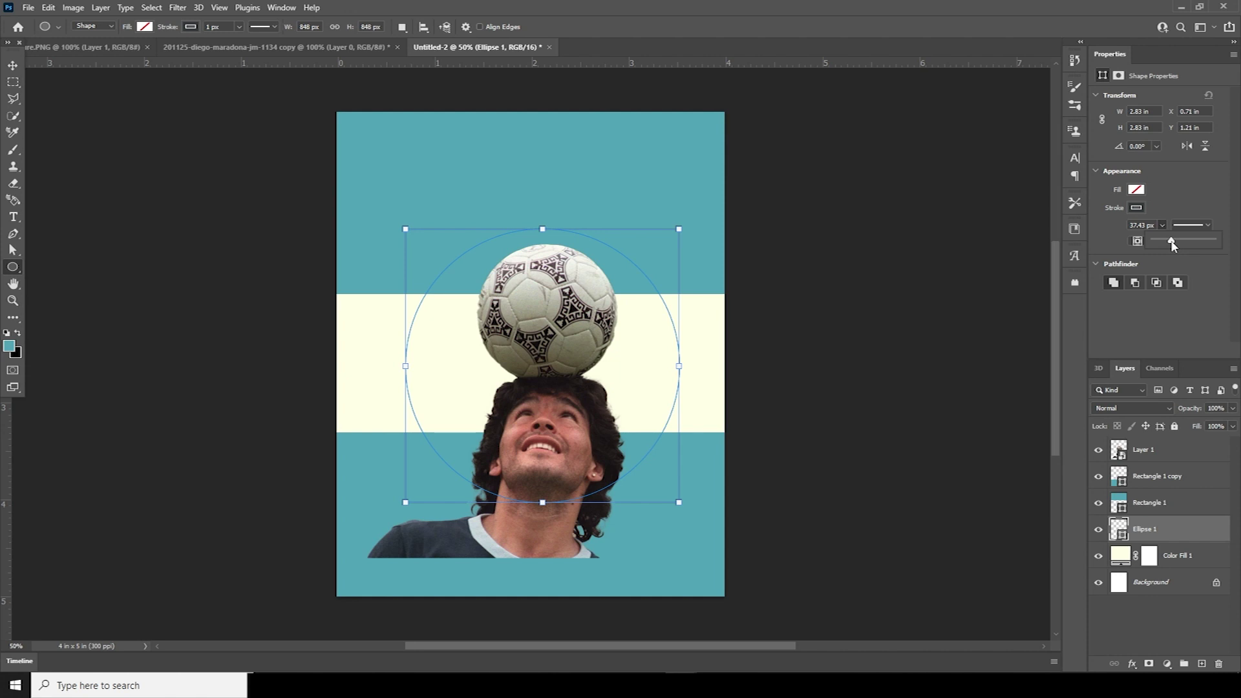
drag(1173, 240, 1171, 241)
drag(1120, 530, 1143, 464)
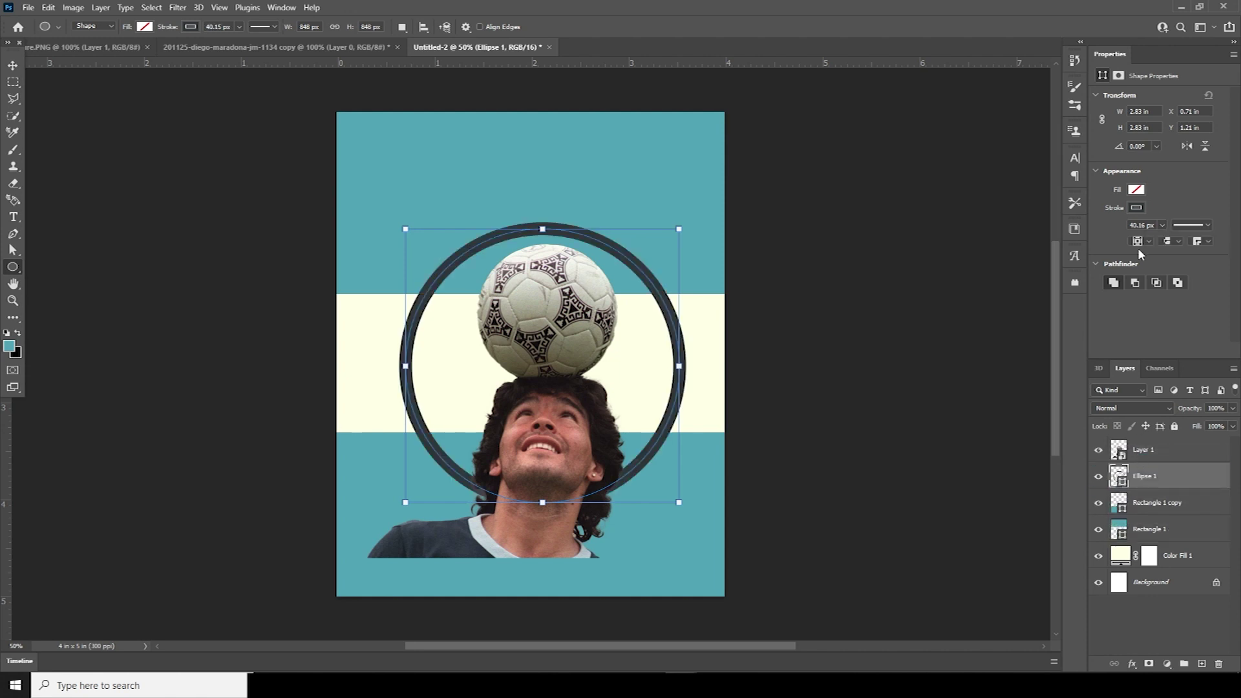
- Change the circle's stroke to a dashed line 6 px wide
drag(1154, 241, 1156, 240)
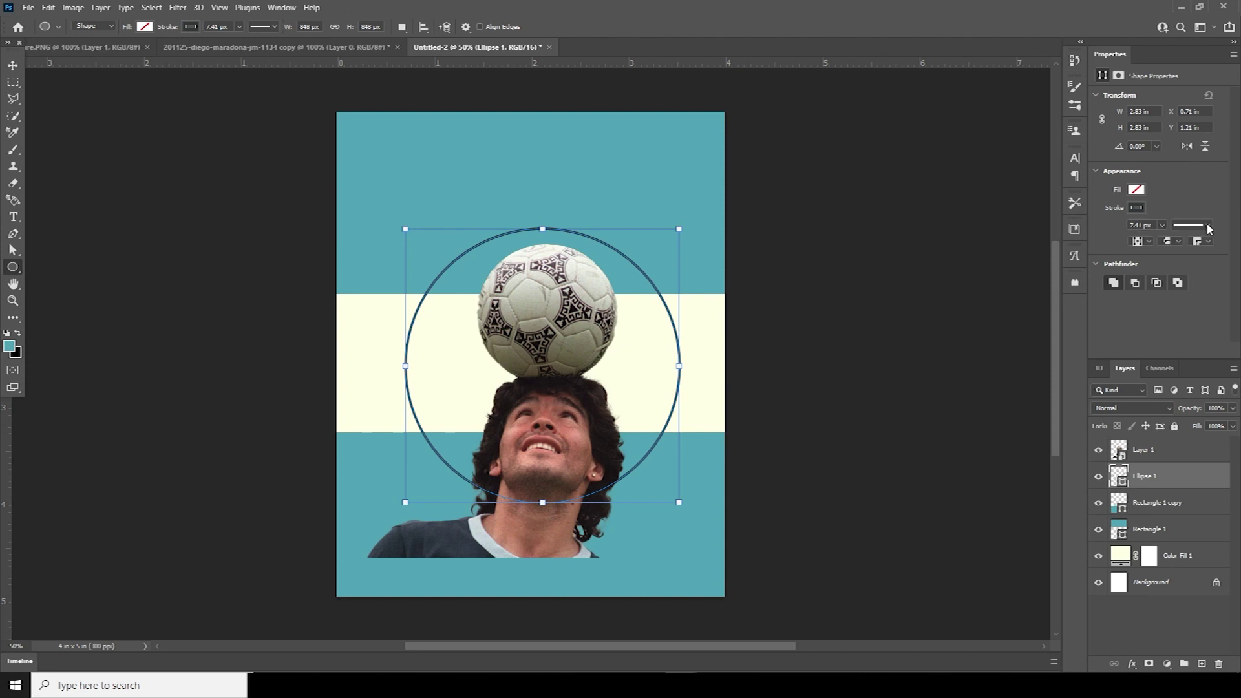
click(1209, 227)
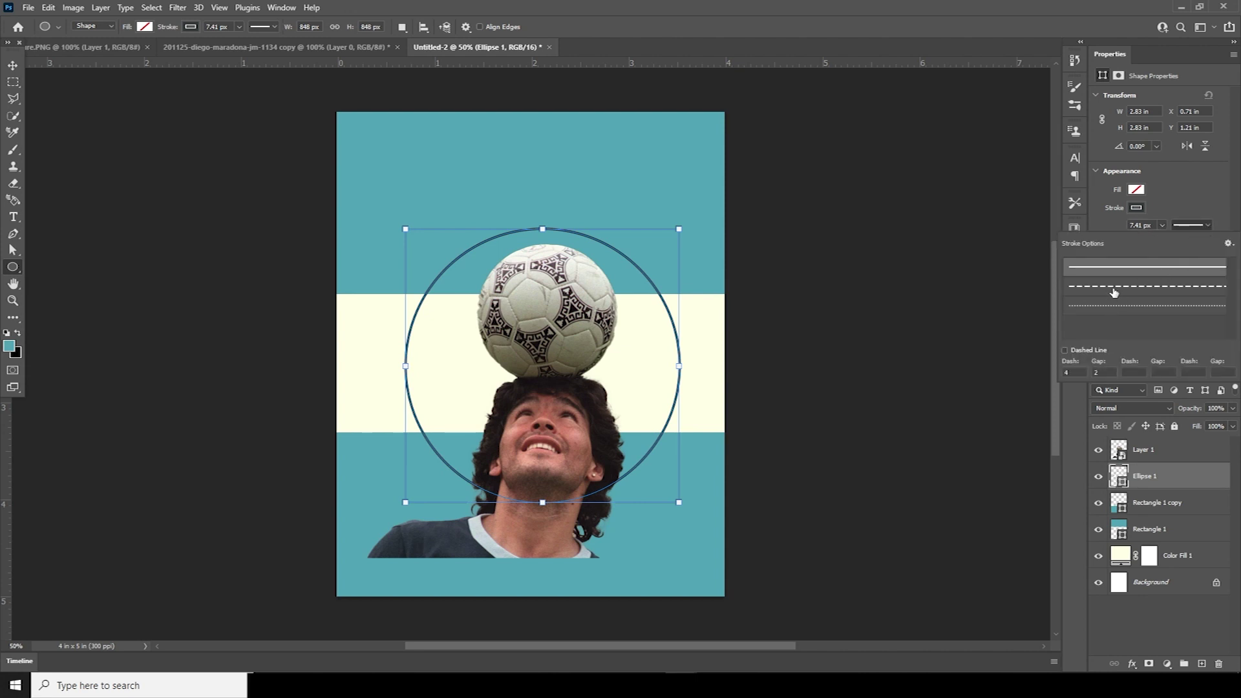
click(1114, 288)
click(1205, 197)
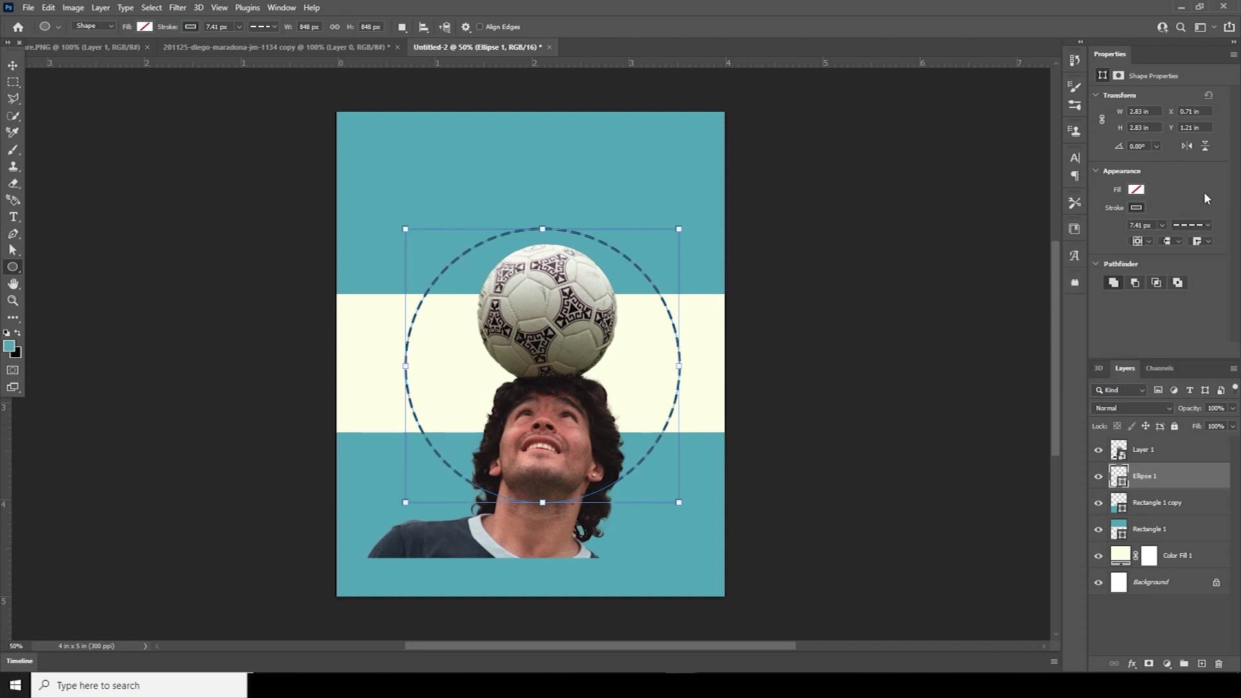
drag(1162, 244, 1160, 244)
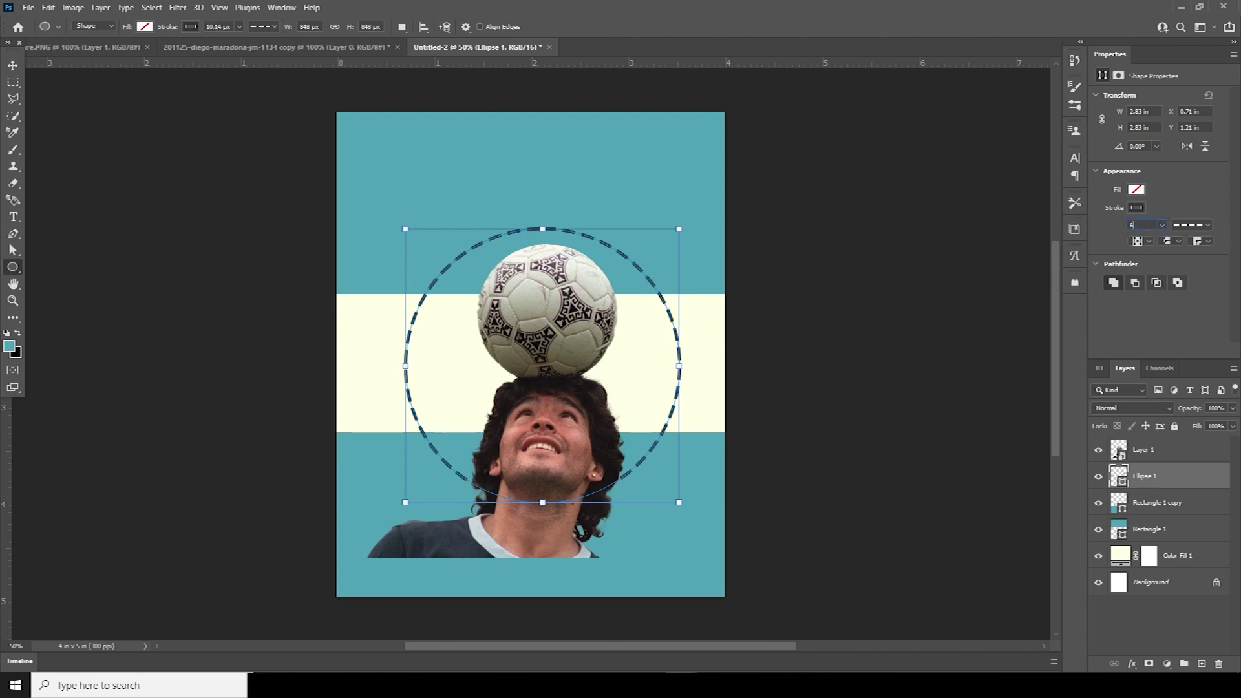
- Scale the dashed circle to about 2.66 in and lower it behind the footballer to a Y position of about 1.62 in
click(13, 66)
key(ctrl+t)
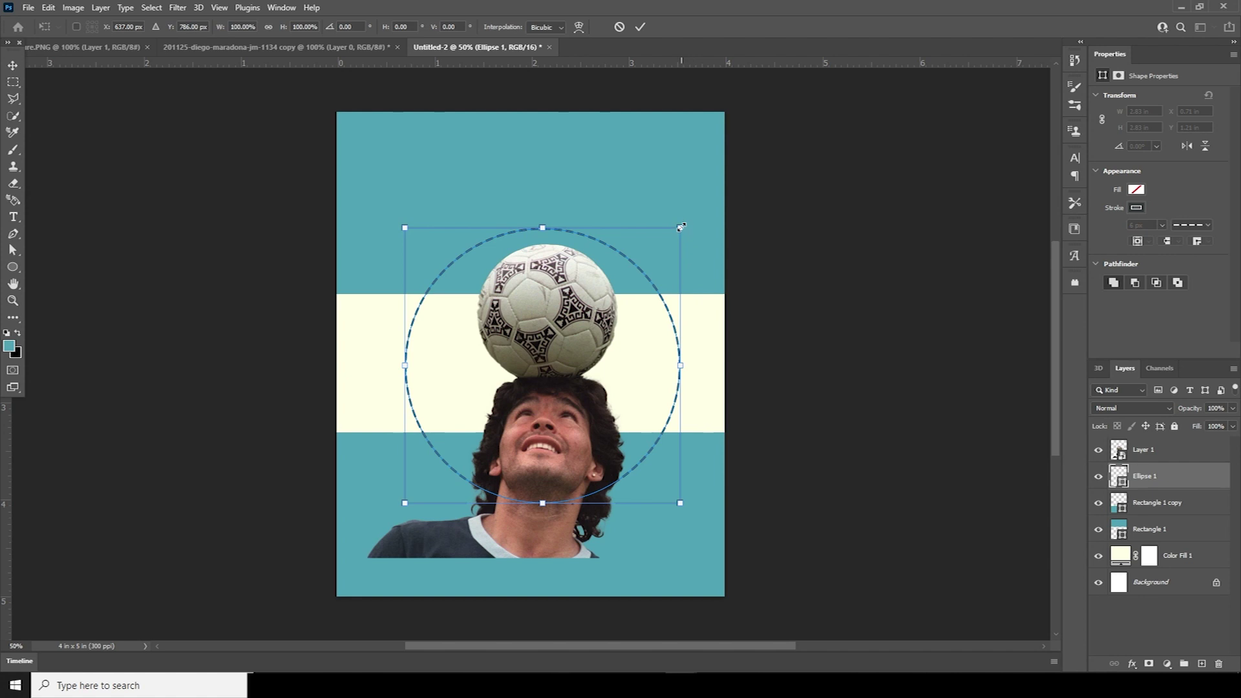
drag(681, 228, 672, 237)
drag(641, 376, 641, 412)
key(Return)
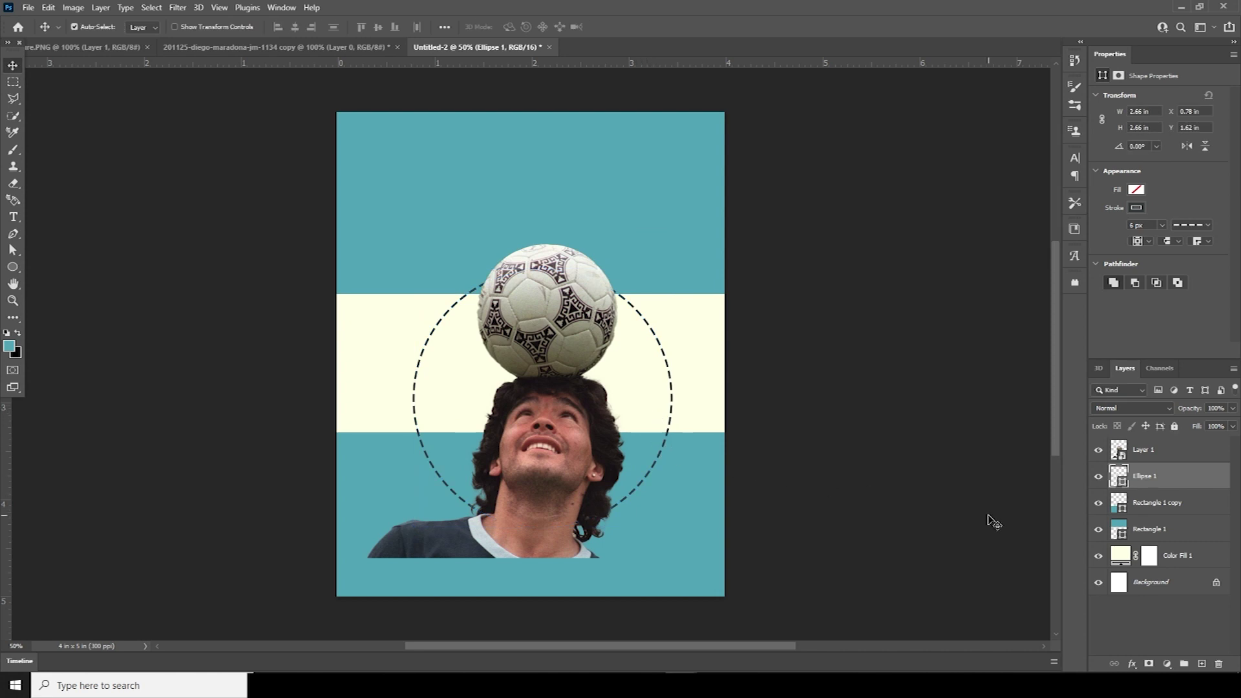
- Add a layer mask to the lower teal rectangle and choose the DD Grunge 10 brush
click(1144, 504)
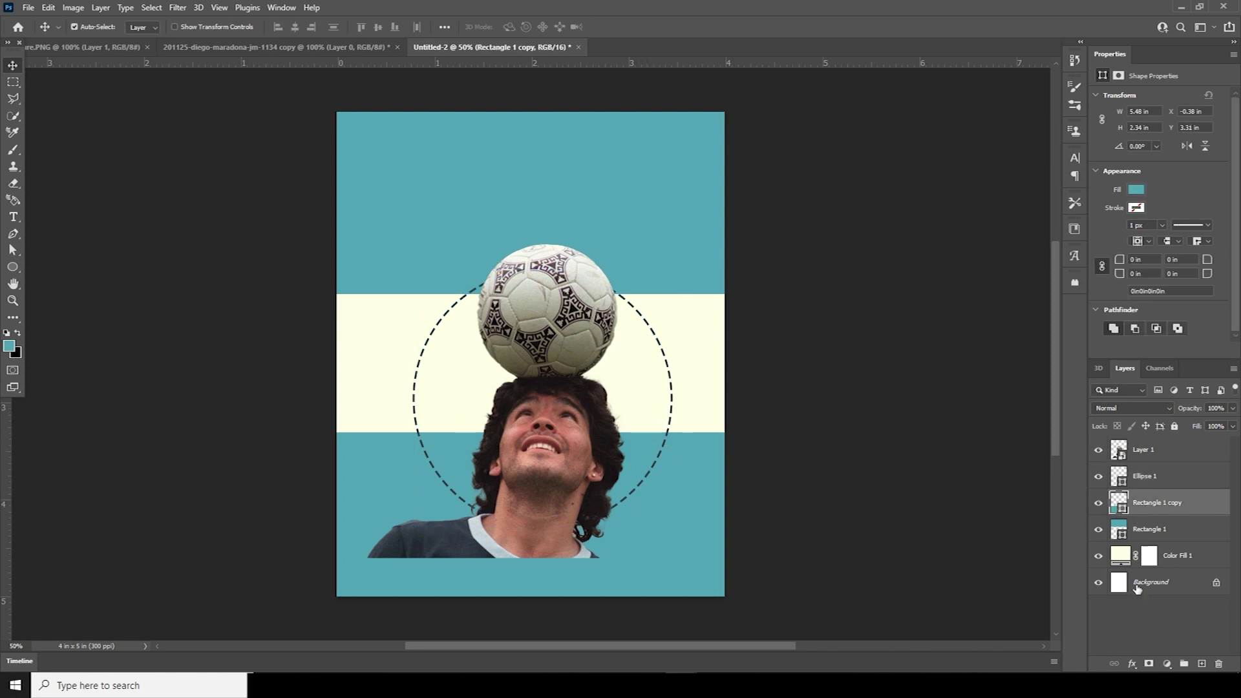
click(1150, 664)
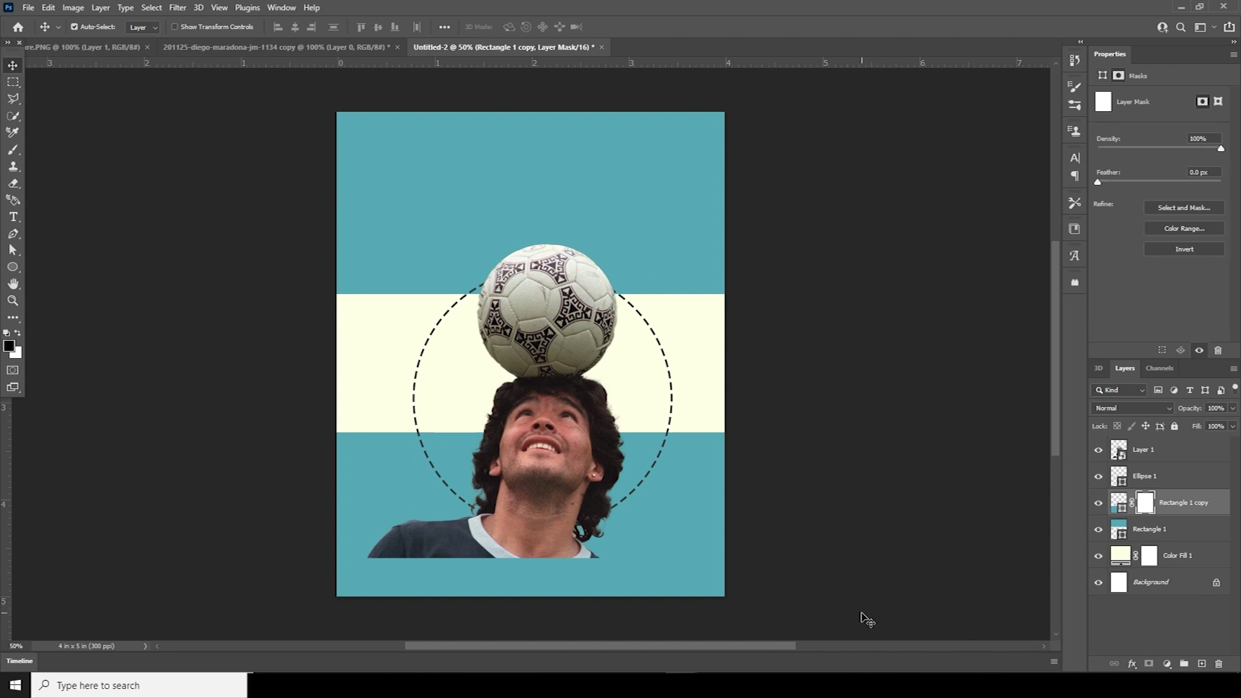
key(b)
click(82, 27)
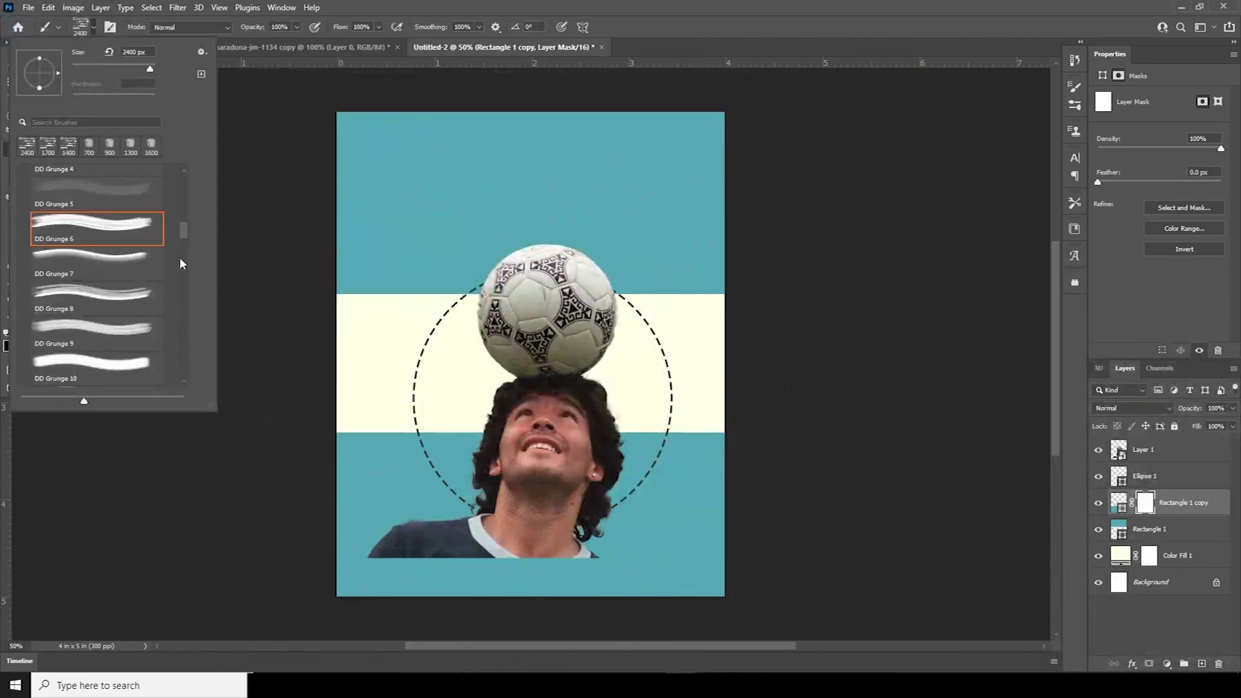
scroll(185, 249, up, 1)
click(153, 326)
click(137, 352)
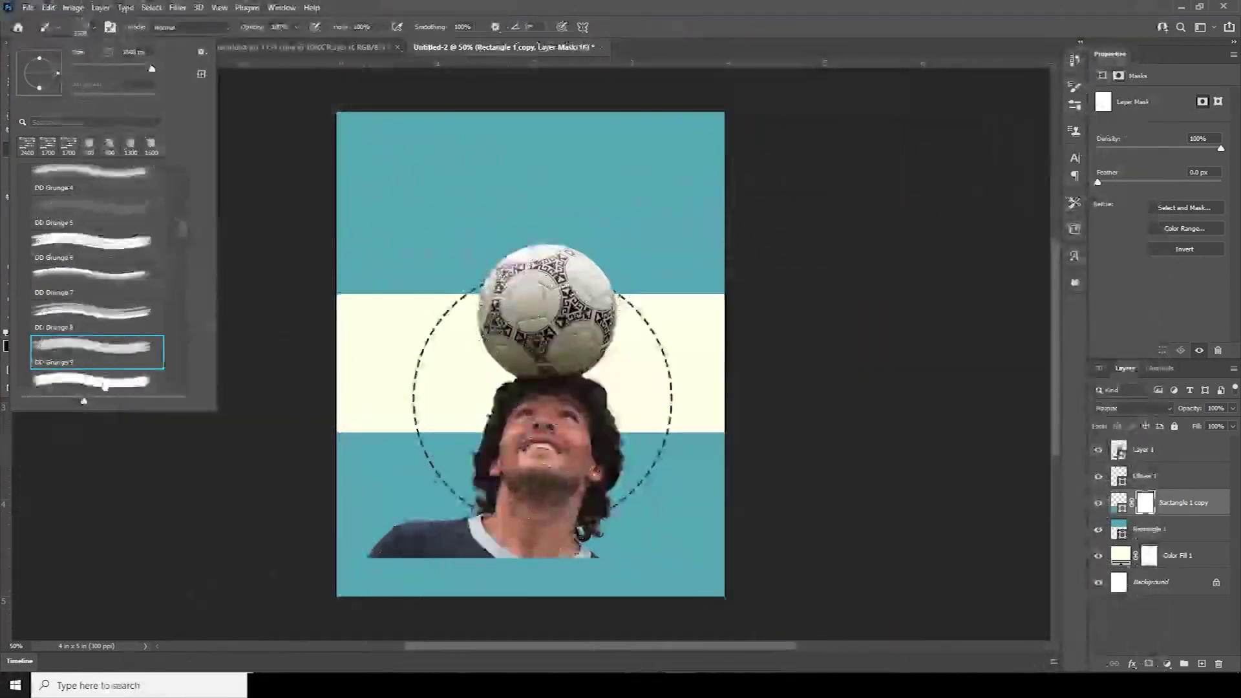
key(period)
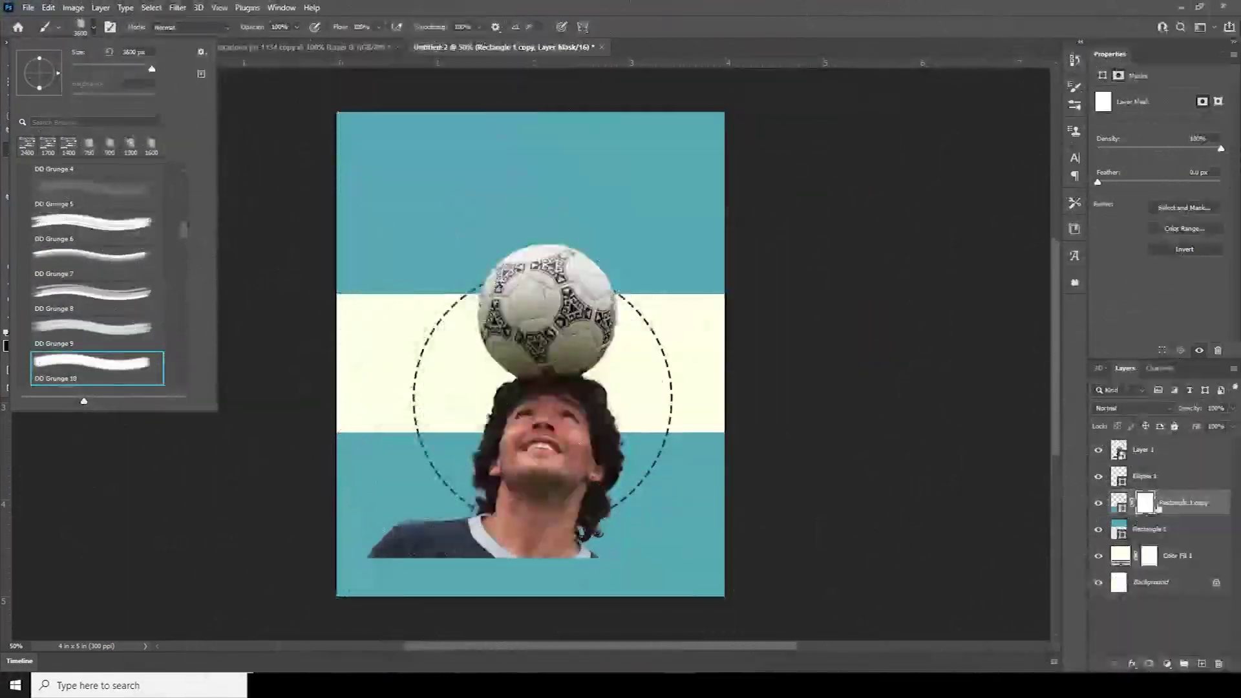
- Reduce the grunge brush to 1400 px and paint black on the lower rectangle's mask to texture the teal
click(1146, 504)
key(bracketleft)
key(bracketleft)
key(bracketleft)
key(bracketleft)
key(bracketleft)
key(bracketleft)
key(bracketleft)
key(bracketleft)
key(bracketleft)
key(bracketleft)
key(bracketleft)
key(bracketleft)
key(bracketleft)
key(bracketleft)
key(bracketleft)
key(bracketleft)
key(bracketleft)
key(bracketleft)
key(bracketleft)
key(bracketleft)
click(344, 427)
key(bracketleft)
key(bracketleft)
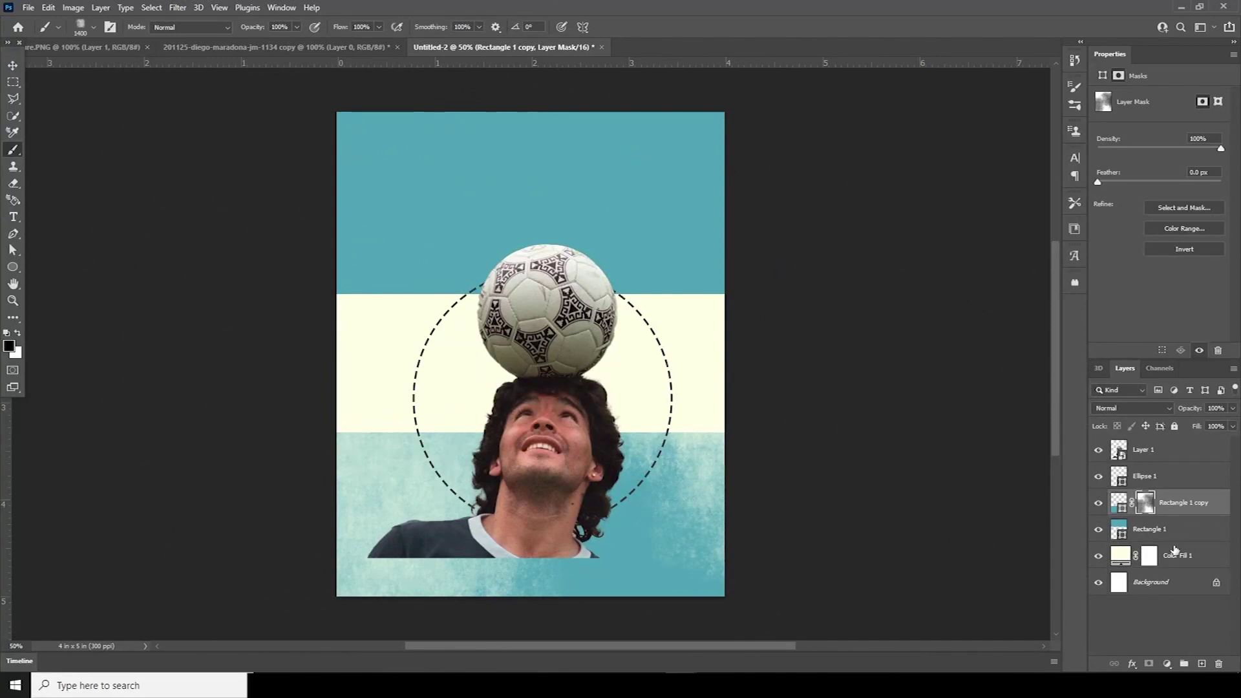
- Add a layer mask to the upper teal rectangle and paint black on it with the grunge brush to wear away the teal
click(1154, 533)
click(1098, 529)
click(1098, 530)
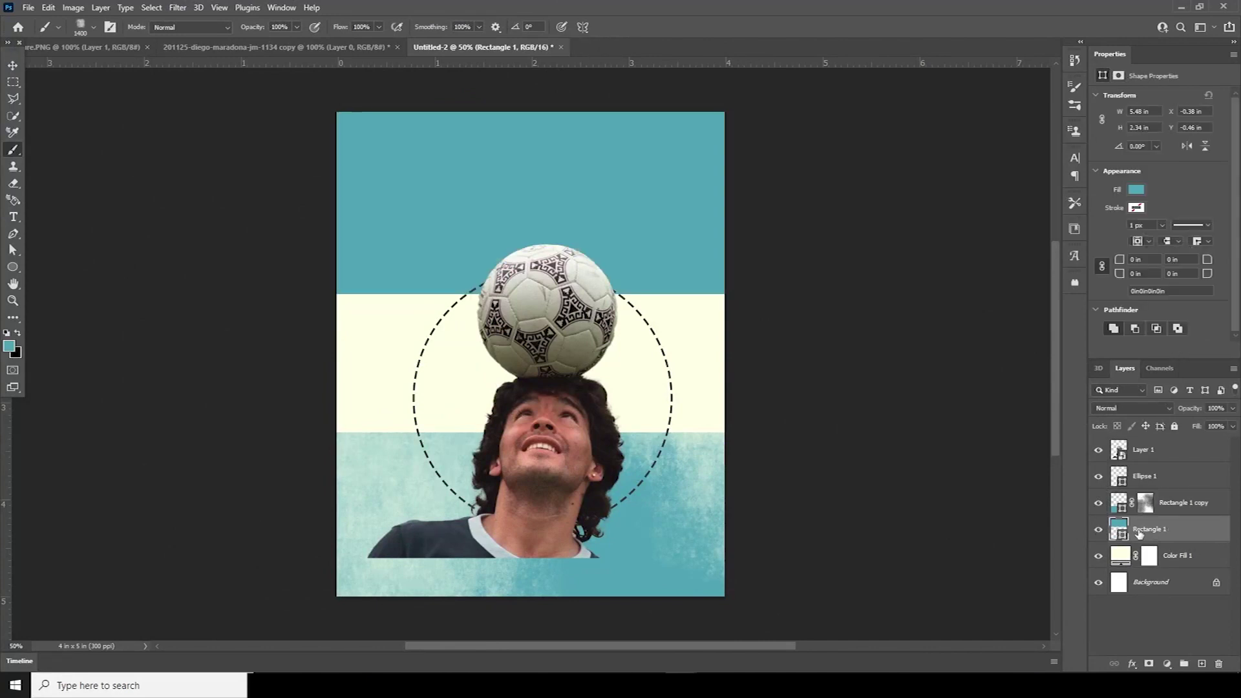
click(1145, 529)
key(d)
click(743, 413)
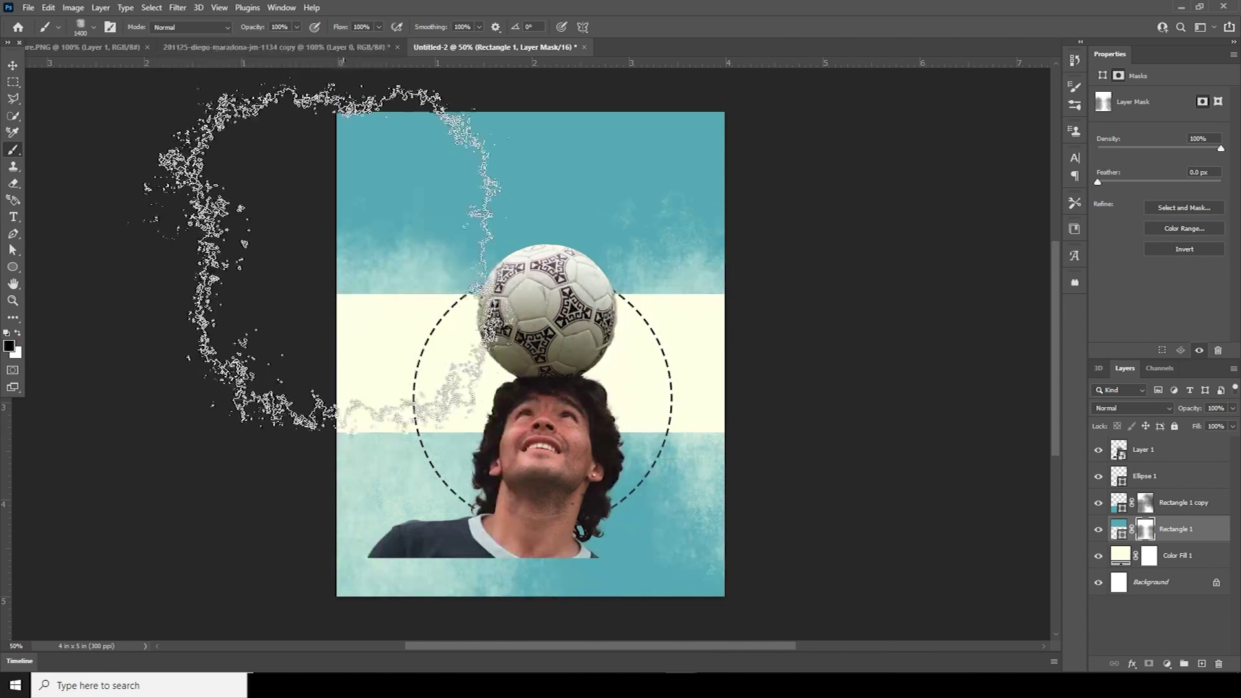
scroll(316, 213, up, 2)
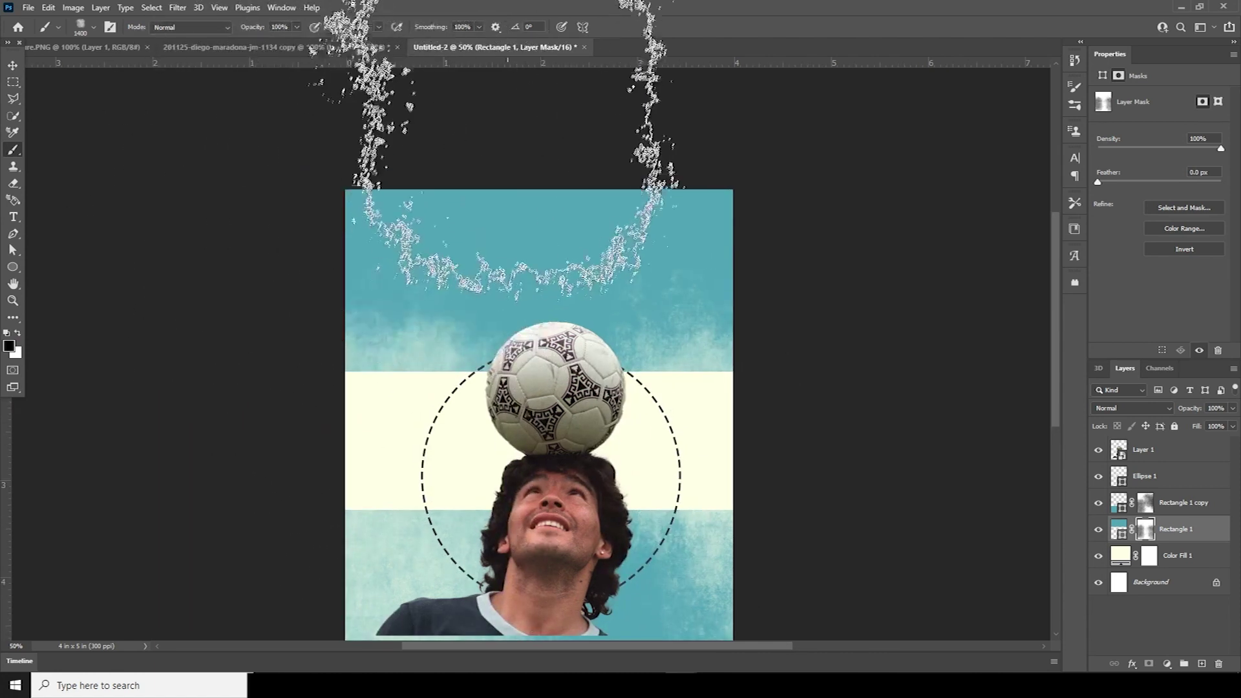
click(561, 166)
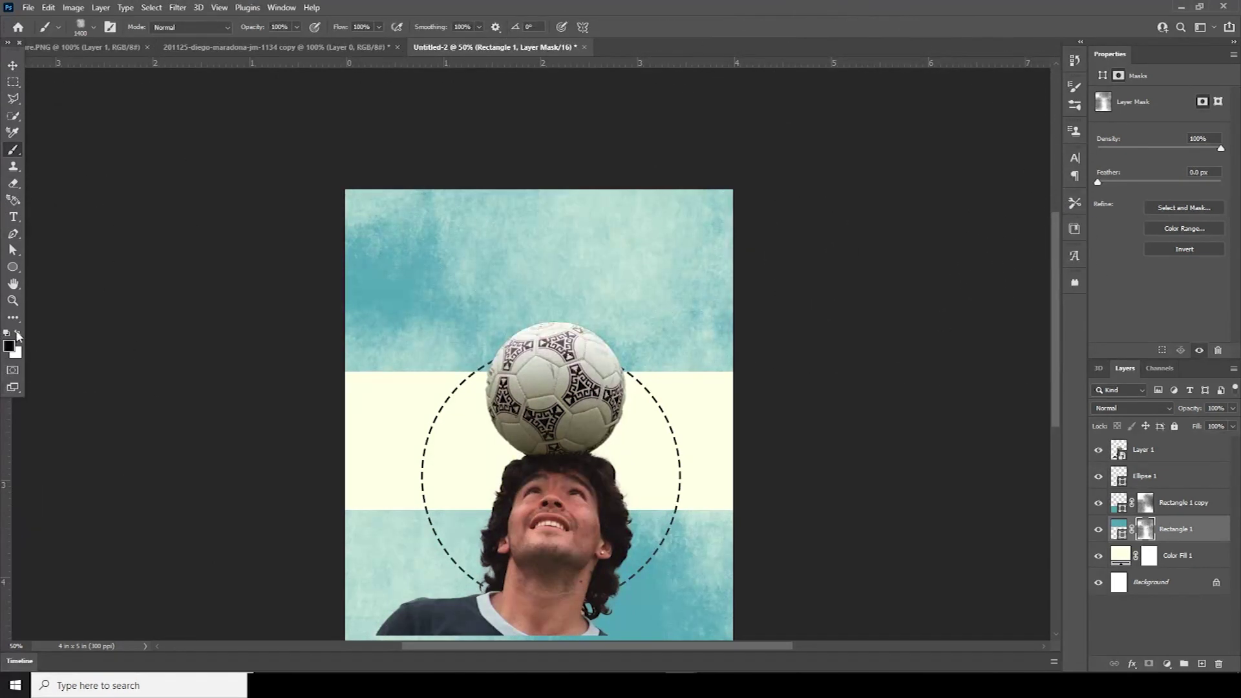
- Reduce the brush to 600 px and paint white on the upper rectangle's mask to restore patches of teal
key(bracketleft)
key(bracketleft)
key(bracketleft)
key(bracketleft)
key(bracketleft)
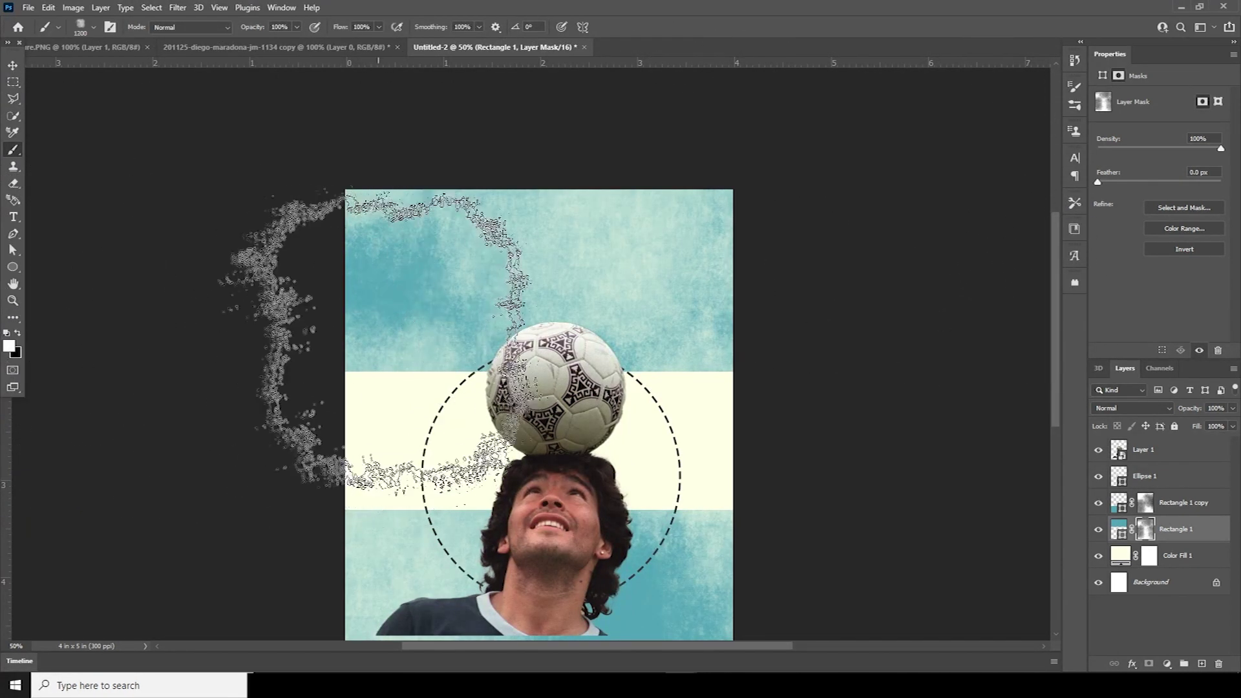
key(bracketleft)
key(bracketleft)
key(bracketleft)
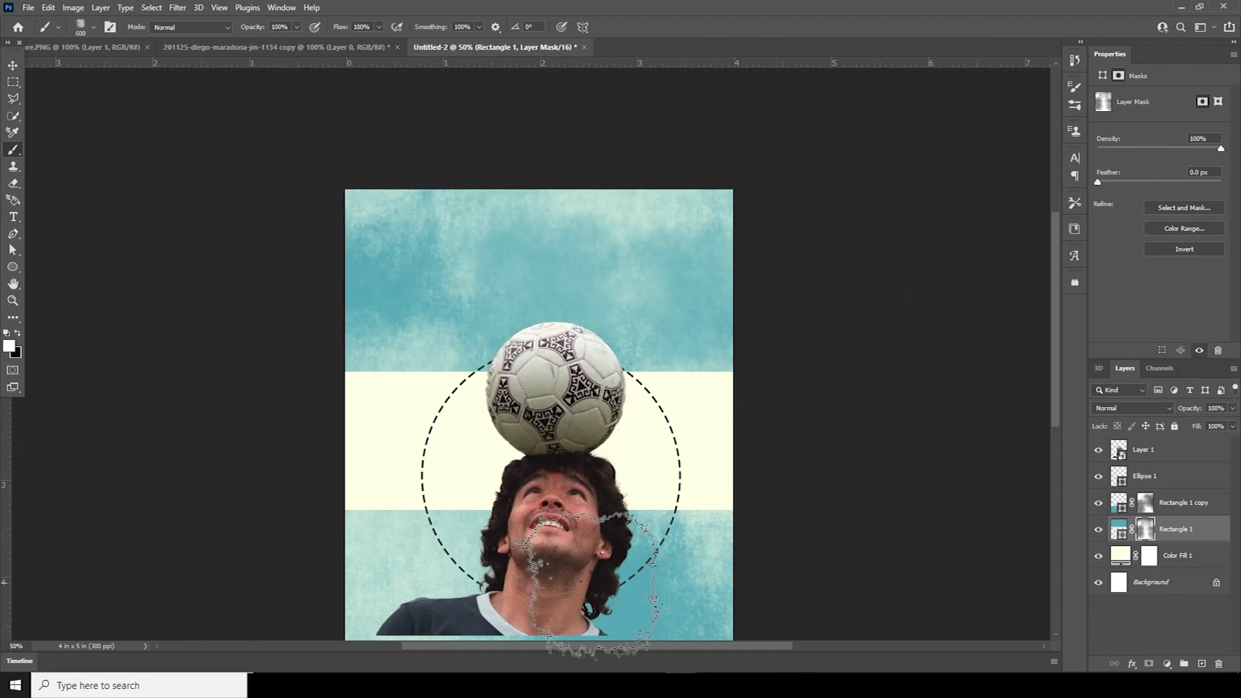
- Target the lower teal rectangle's mask and switch to a horizontally streaked DD Grunge brush sized 1500 px
drag(635, 518, 632, 369)
click(1106, 505)
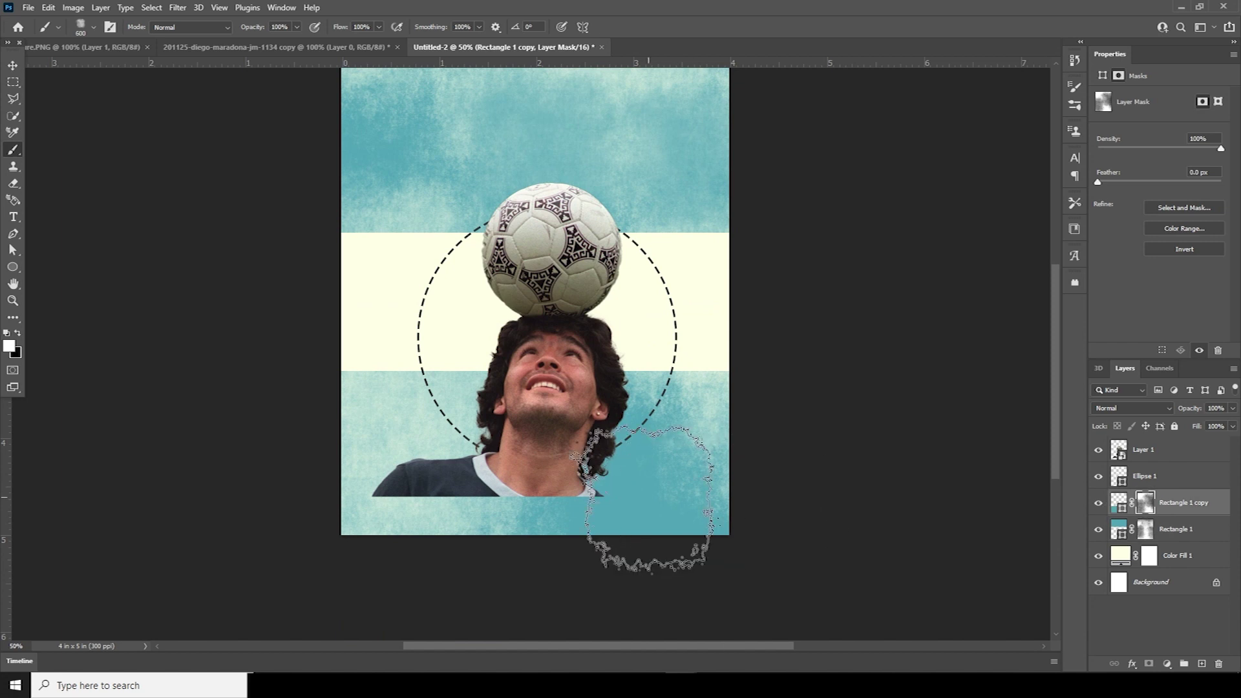
click(93, 27)
click(141, 323)
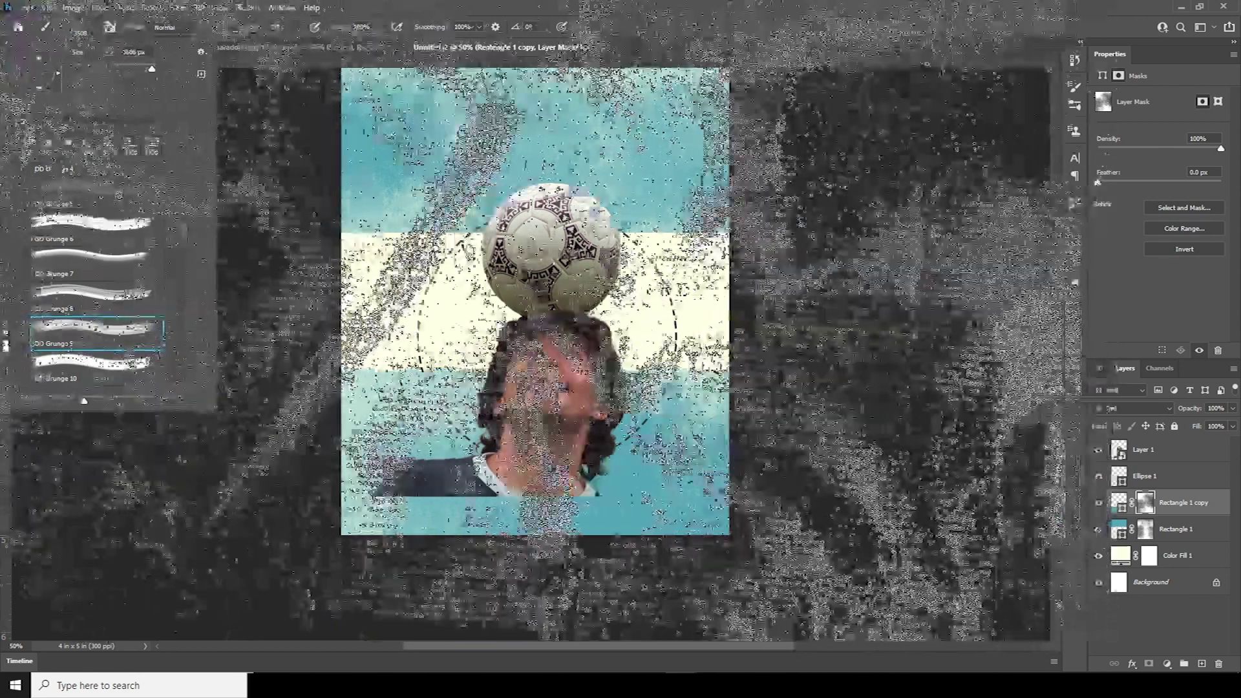
click(97, 262)
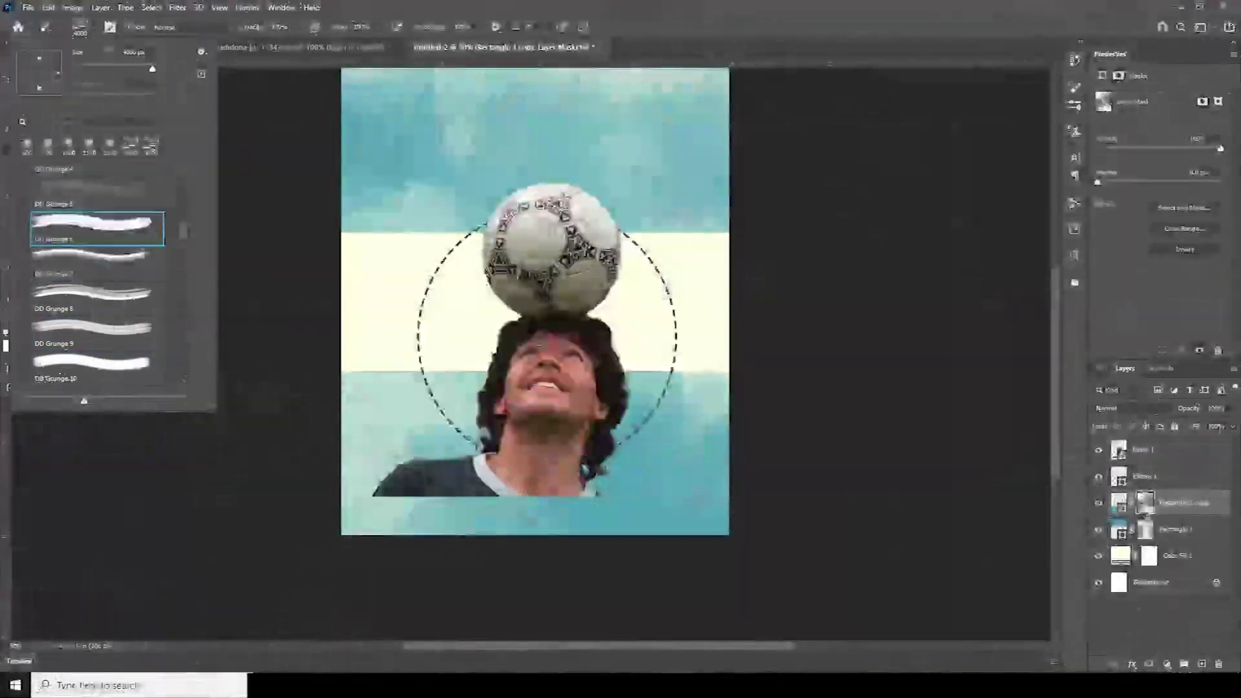
click(1144, 506)
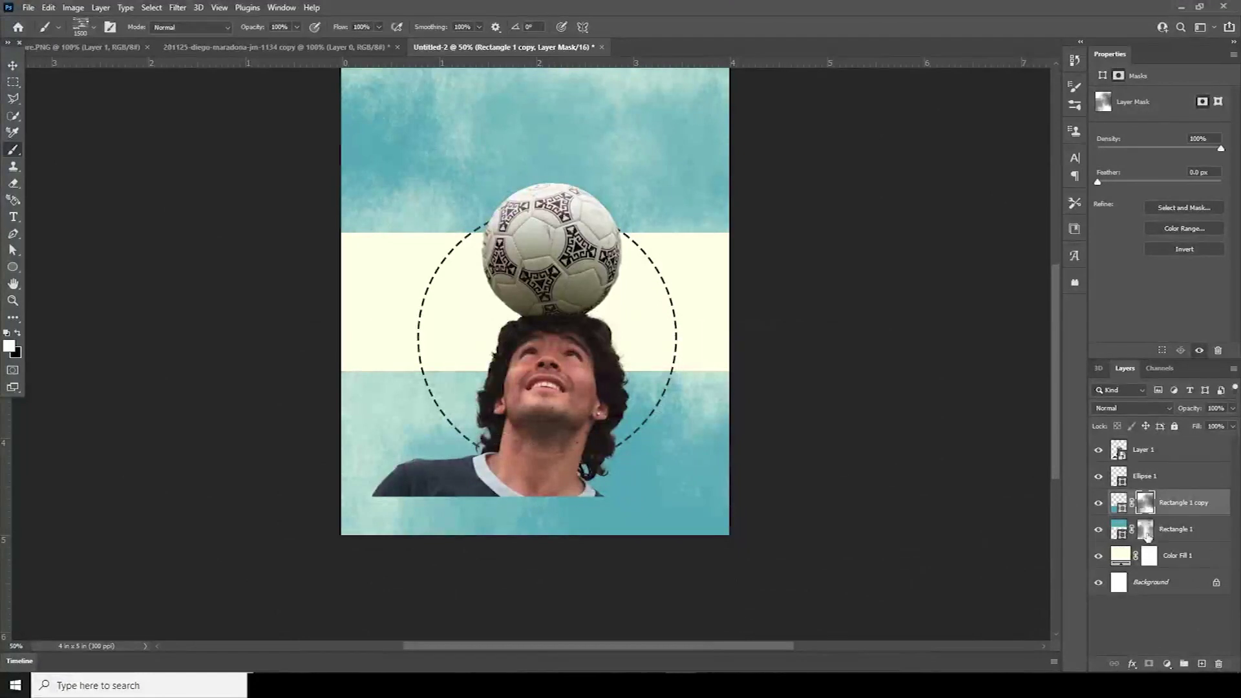
- Paint black on both teal rectangles' masks with the streaked grunge brush to roughen their edges along the cream stripe, enlarging it to 1700 px
click(1146, 532)
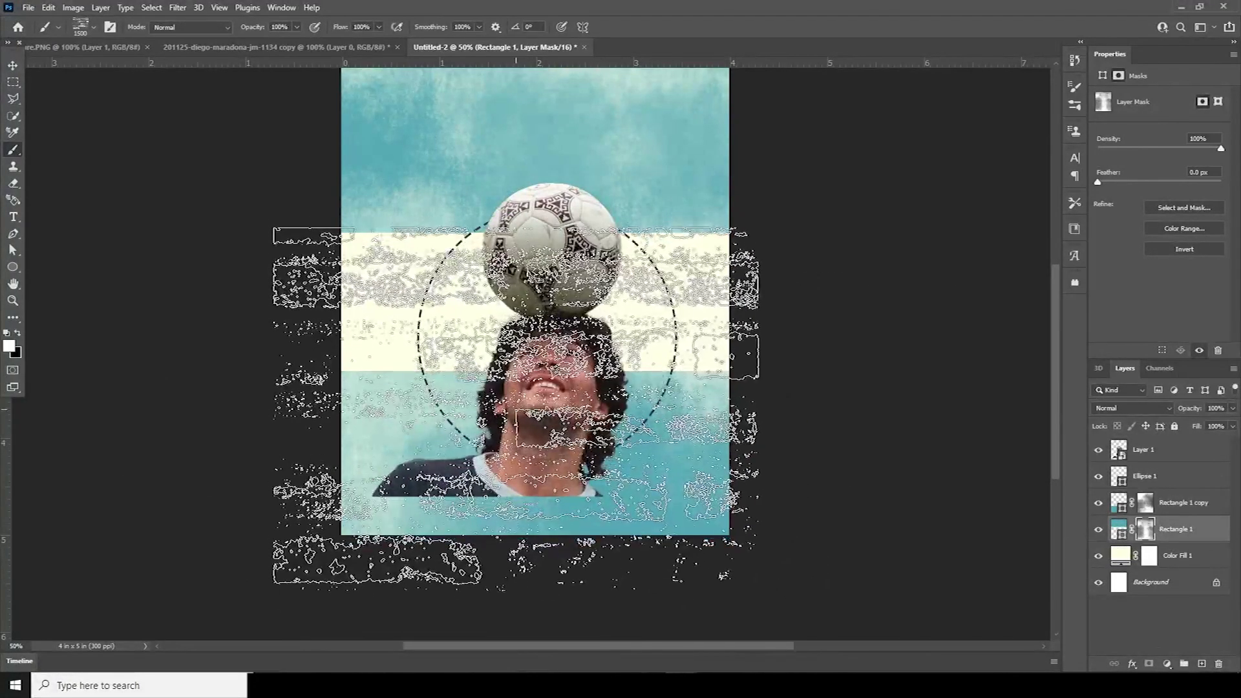
click(21, 333)
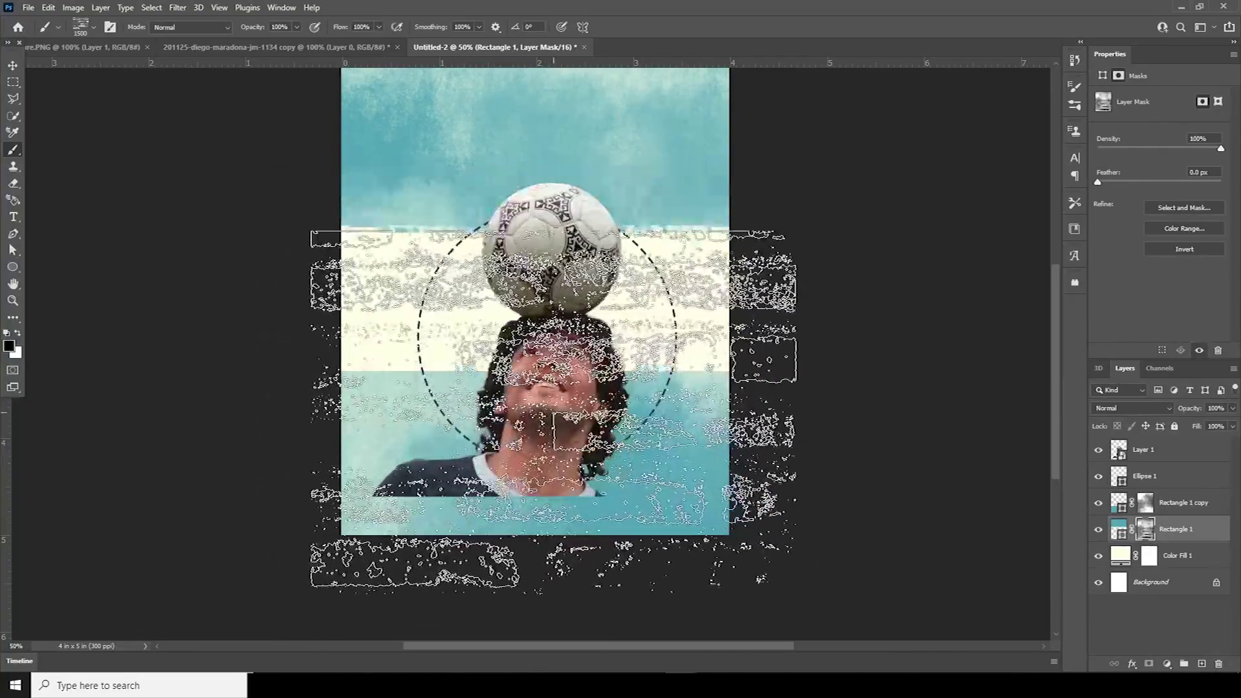
click(553, 412)
key(bracketright)
key(bracketright)
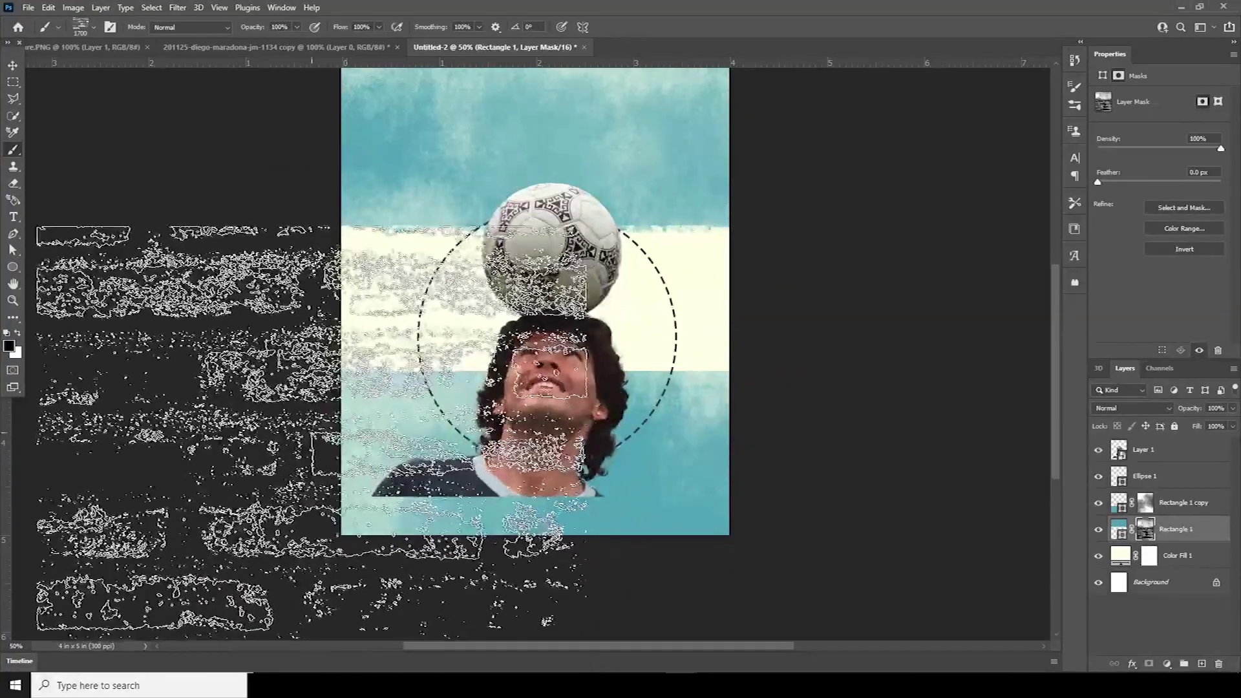
click(1150, 507)
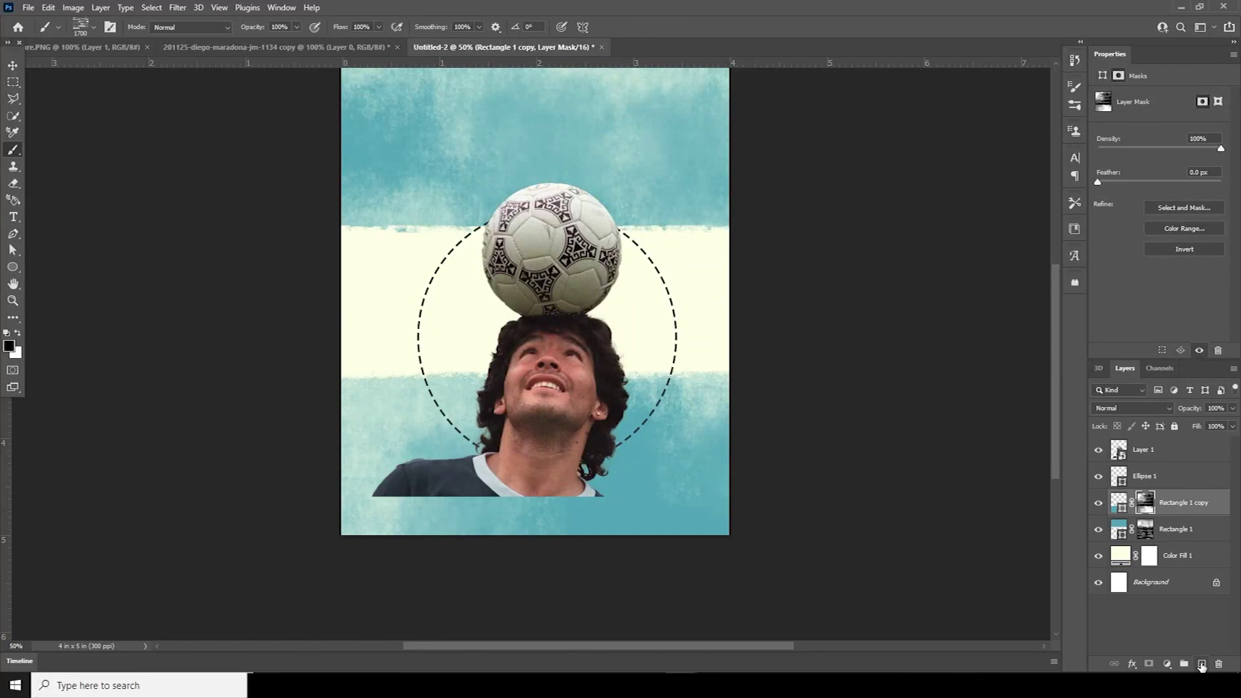
- Stamp grunge texture in dark grey 292929 with the brush at 2400 px on a new layer, and lower that layer's opacity to 7%
click(1202, 664)
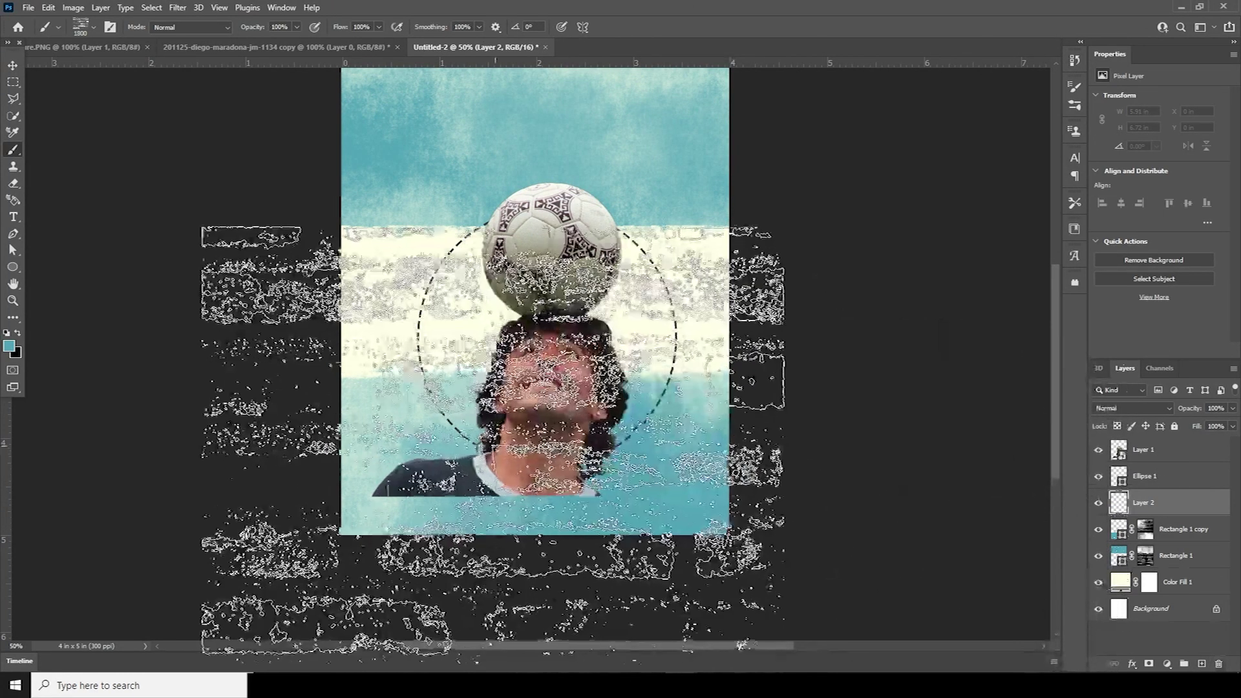
key(bracketright)
key(bracketright)
key(bracketright)
key(bracketright)
key(bracketright)
key(bracketright)
click(9, 346)
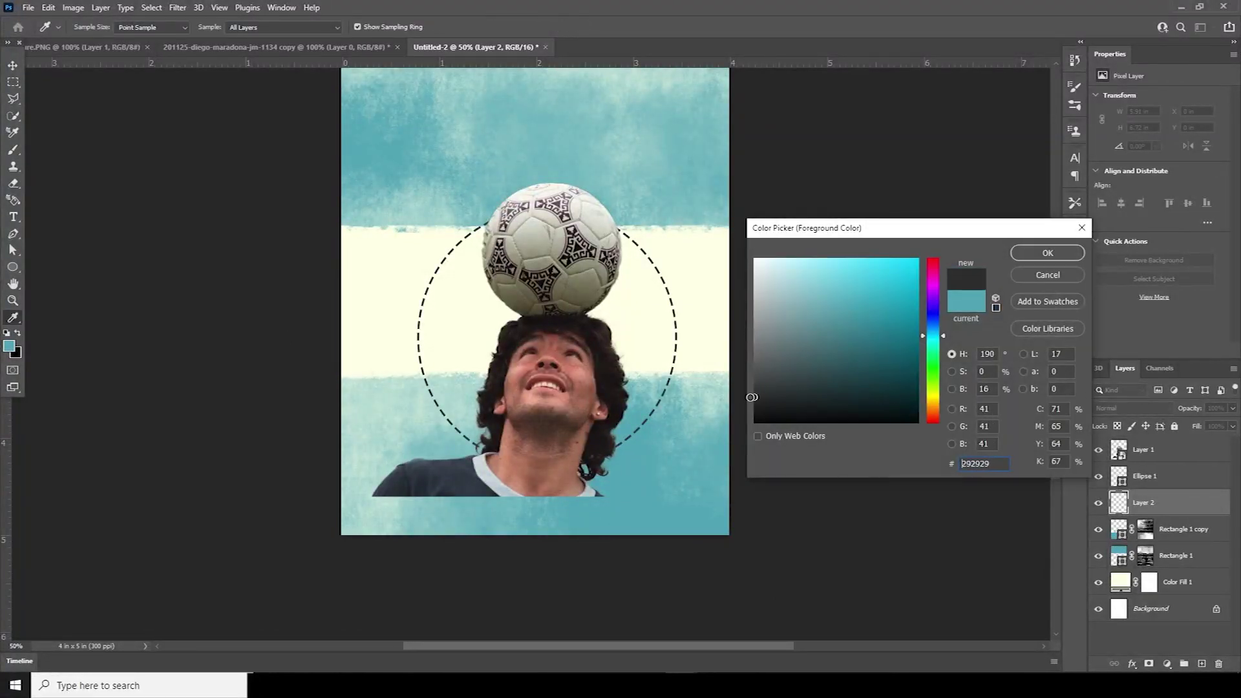
click(1022, 259)
key(b)
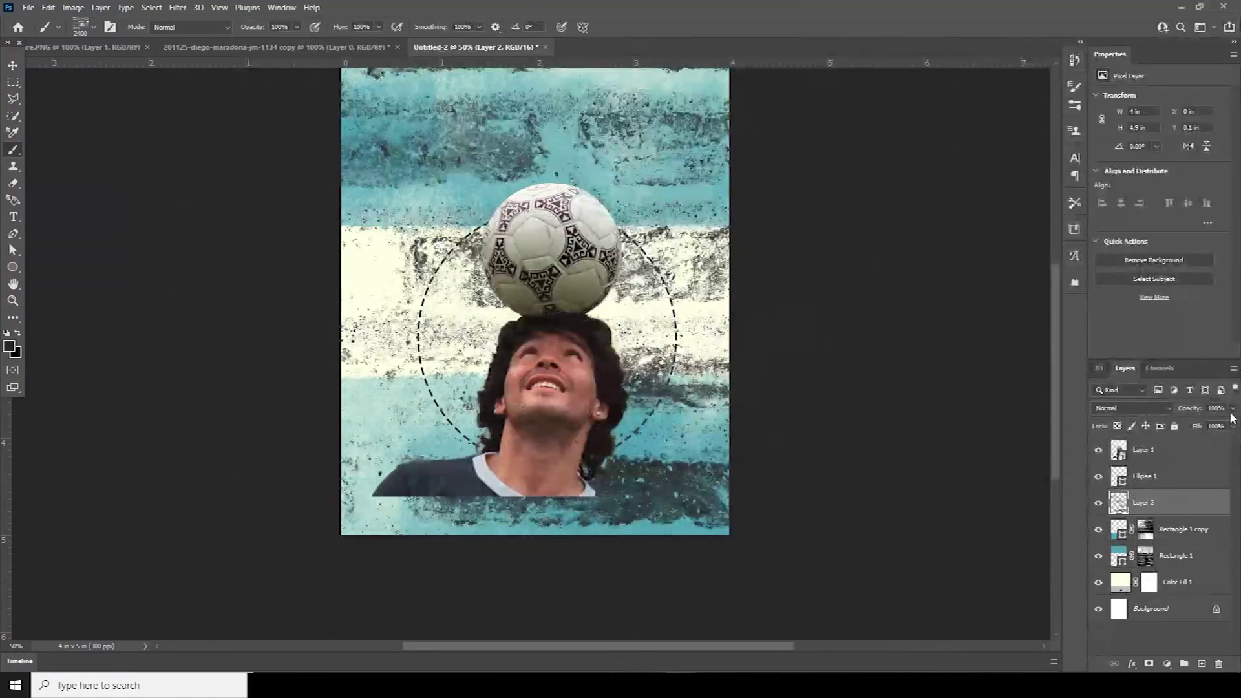
drag(1191, 424, 1180, 427)
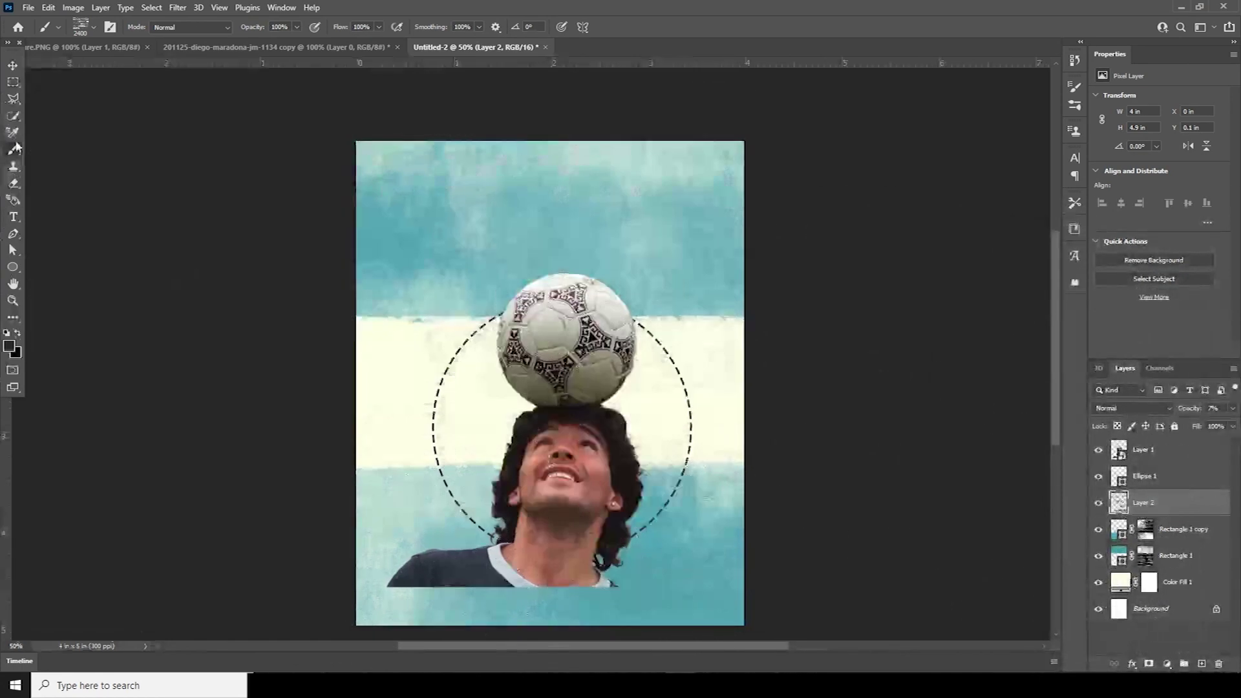
- Draw a rectangle about 1.17 x 0.64 in near the poster's upper-right corner and remove its fill
click(12, 267)
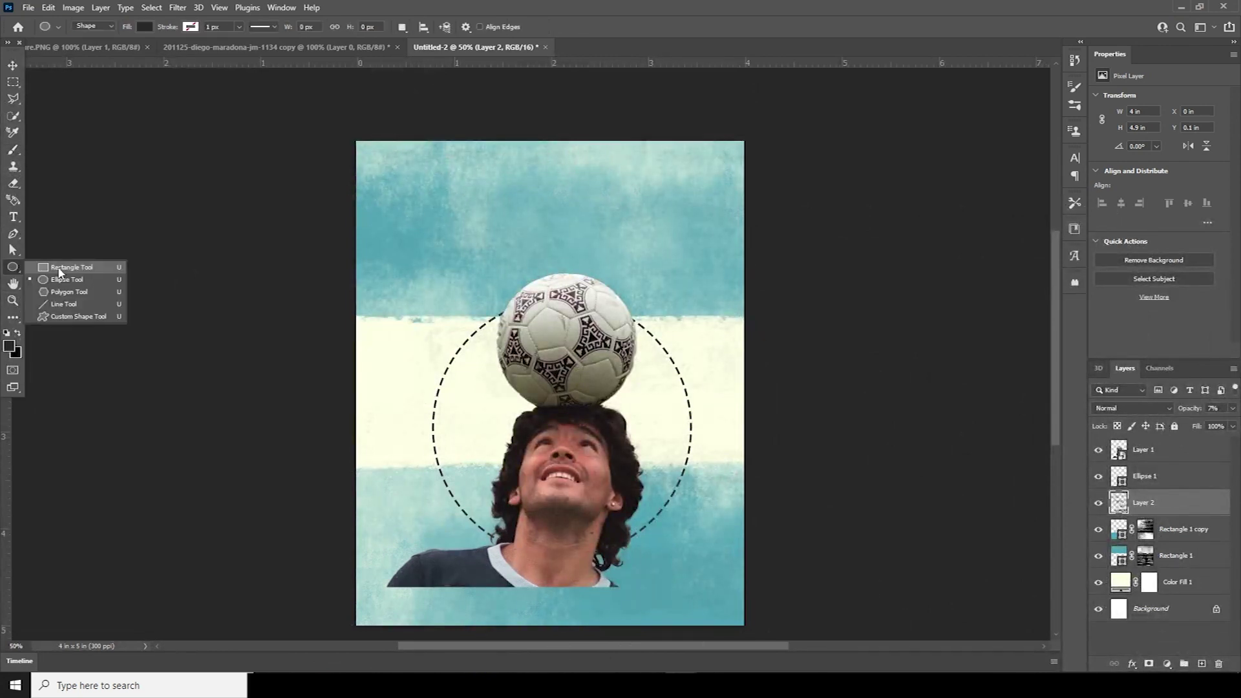
click(65, 267)
drag(618, 170, 731, 231)
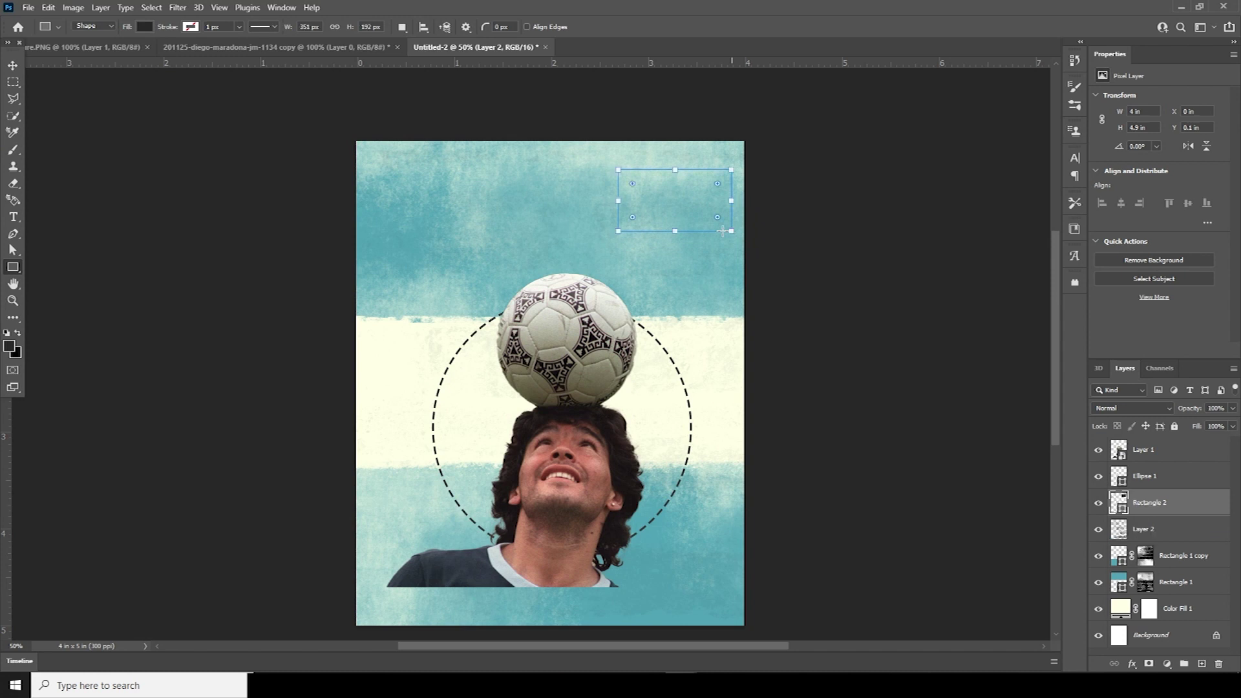
click(1136, 190)
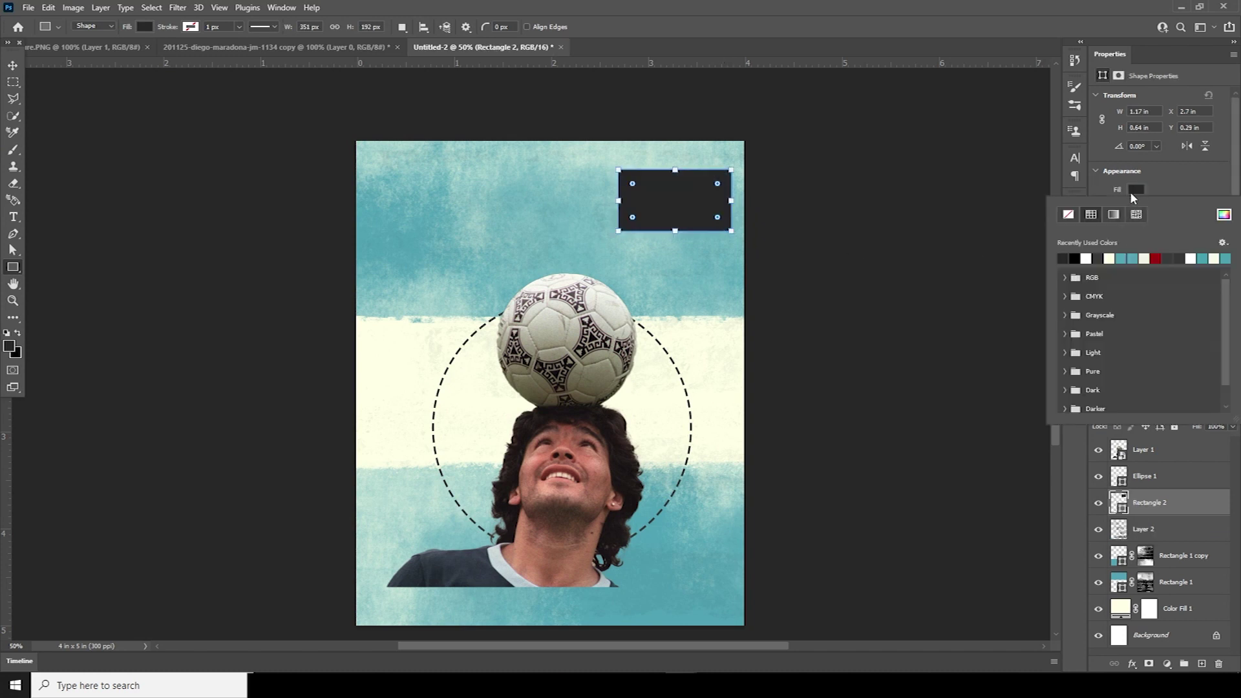
click(1067, 216)
click(1184, 190)
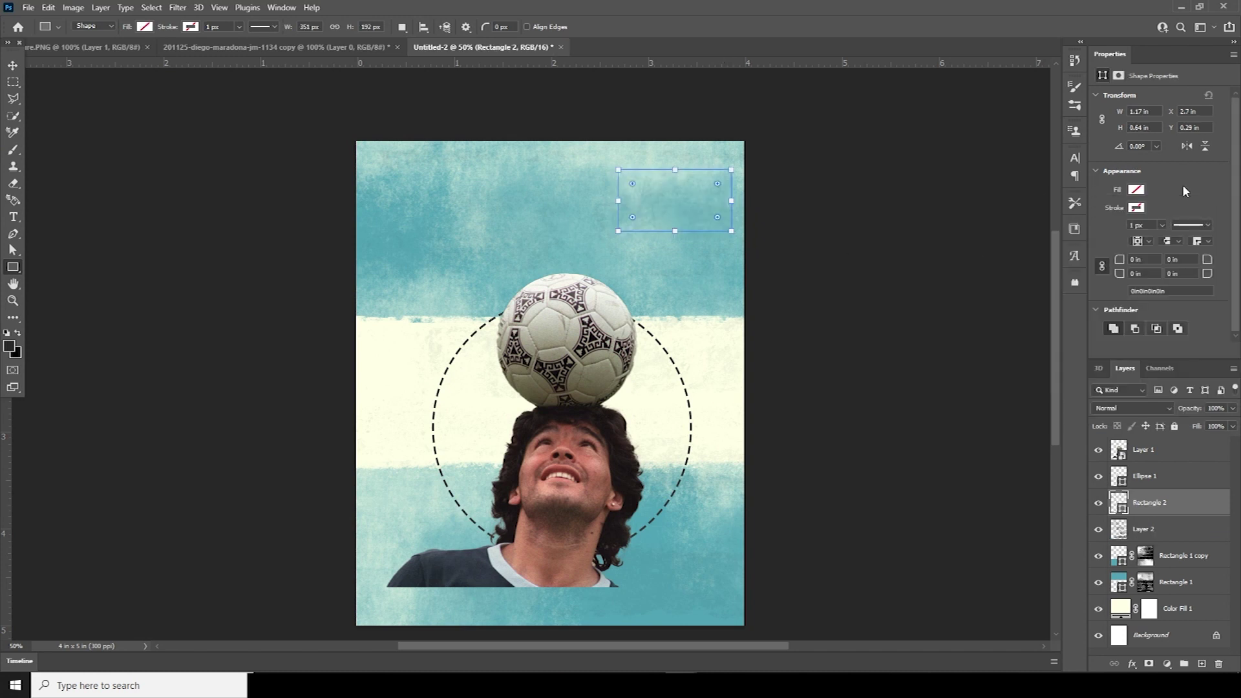
- Give the rectangle a dark 5 px stroke and round its corners to about 0.15 in
click(1135, 208)
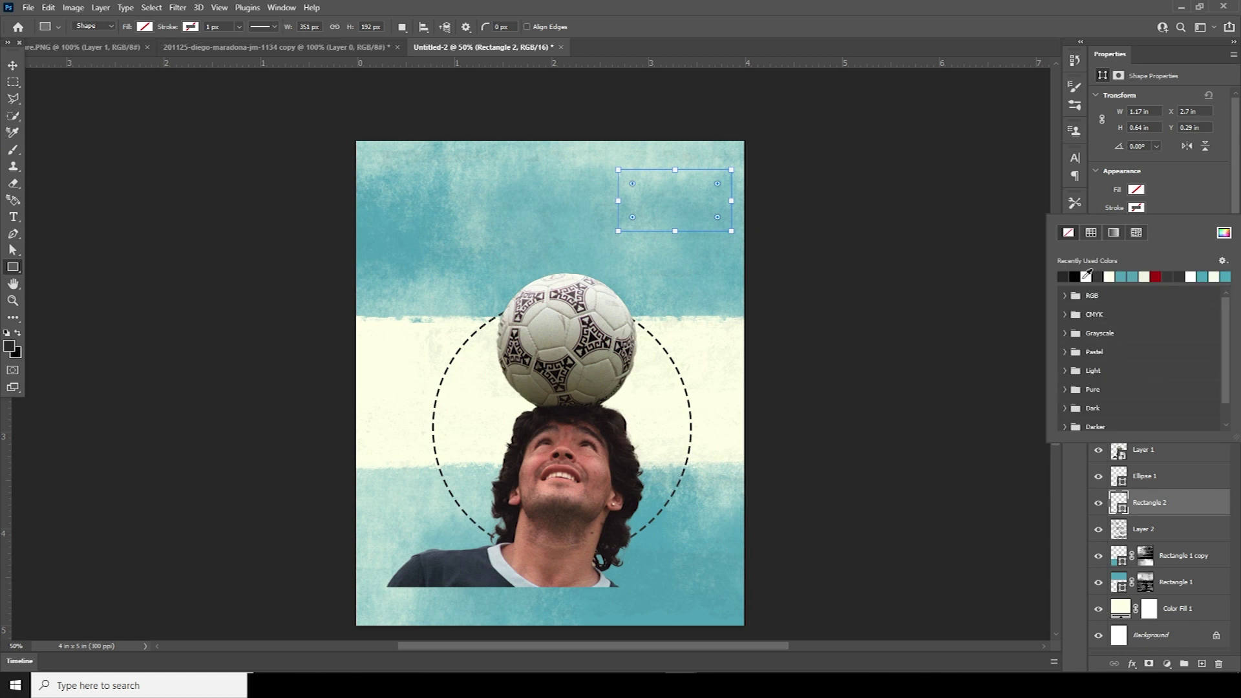
click(1098, 276)
click(1185, 193)
click(1162, 225)
drag(1161, 242, 1167, 242)
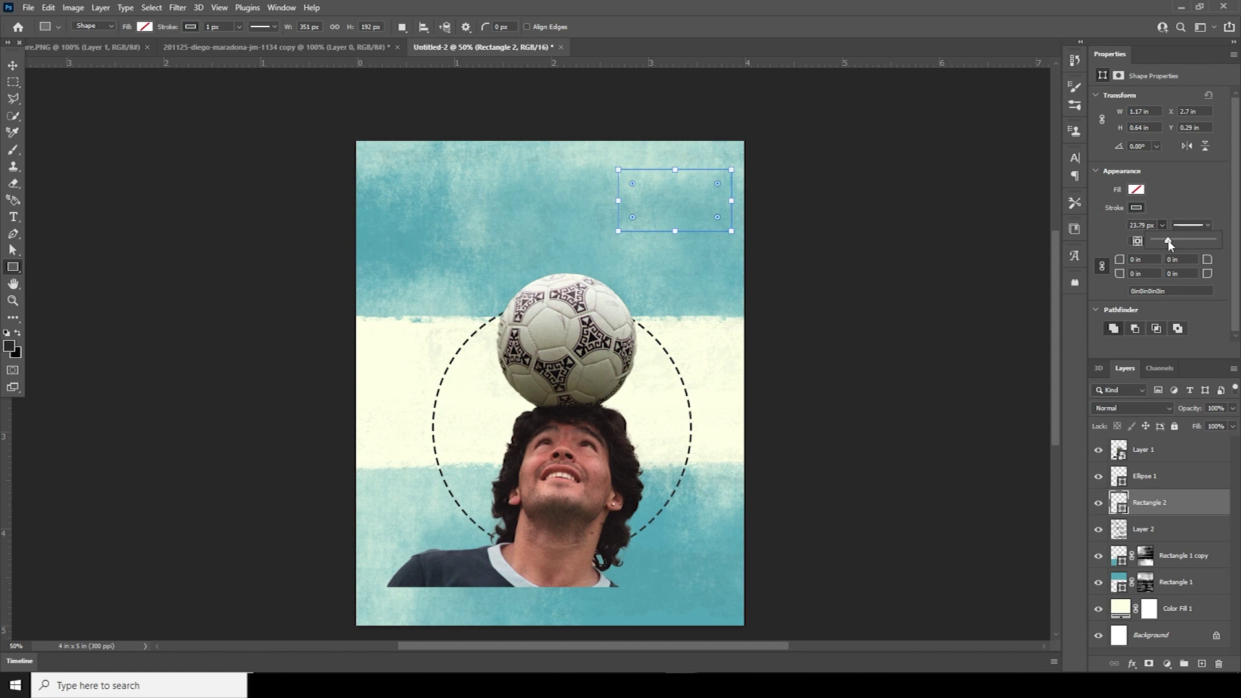
drag(1169, 243, 1092, 225)
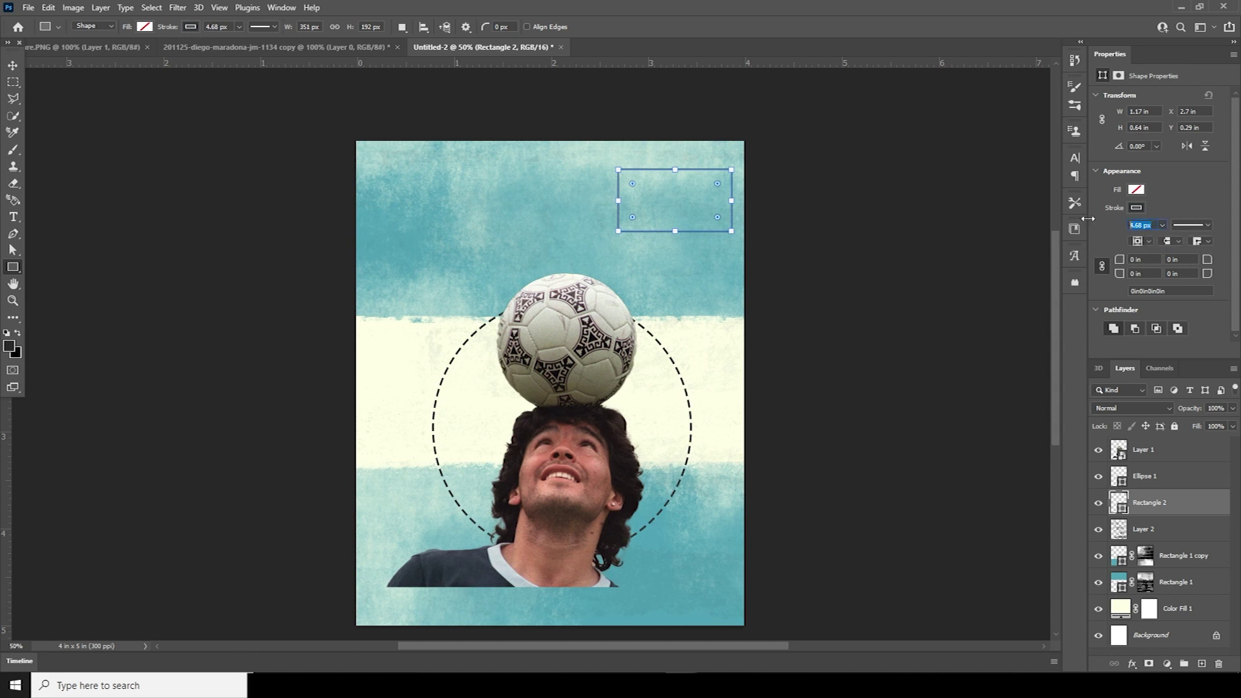
text(5)
key(Return)
drag(721, 186, 720, 186)
key(v)
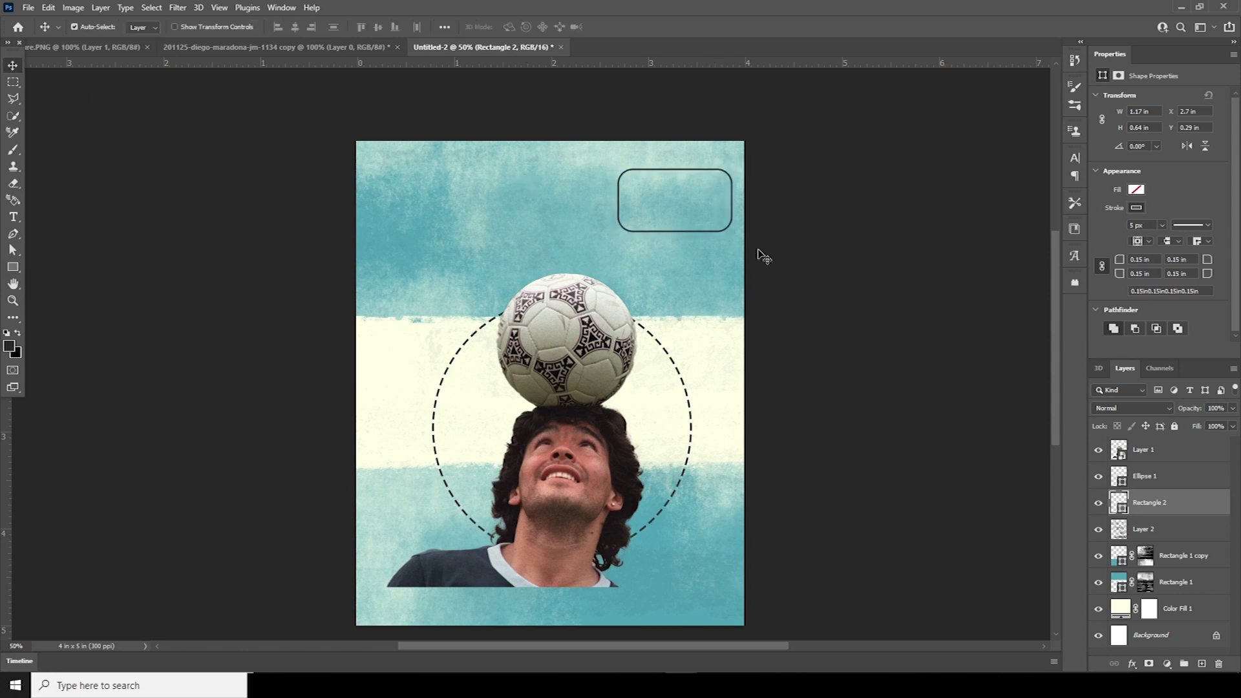
- Duplicate the rounded rectangle and shorten the copy from below to about 0.42 in tall
key(ctrl+j)
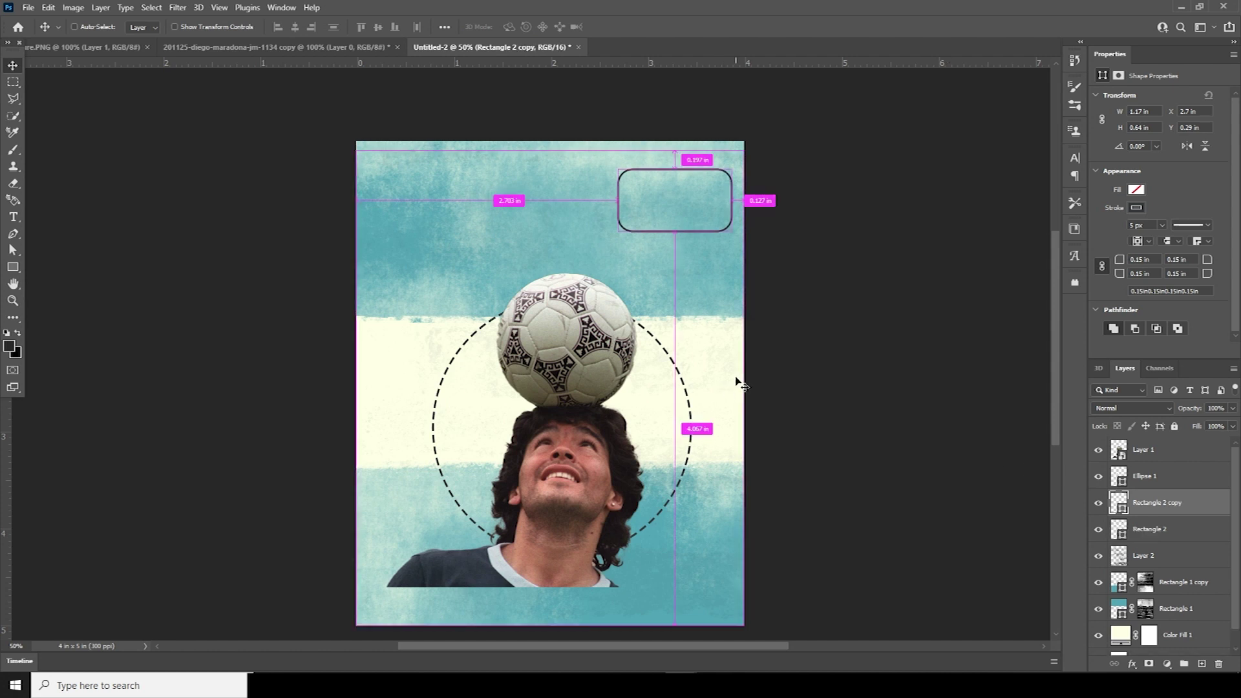
key(ctrl+t)
drag(680, 238, 677, 210)
key(Return)
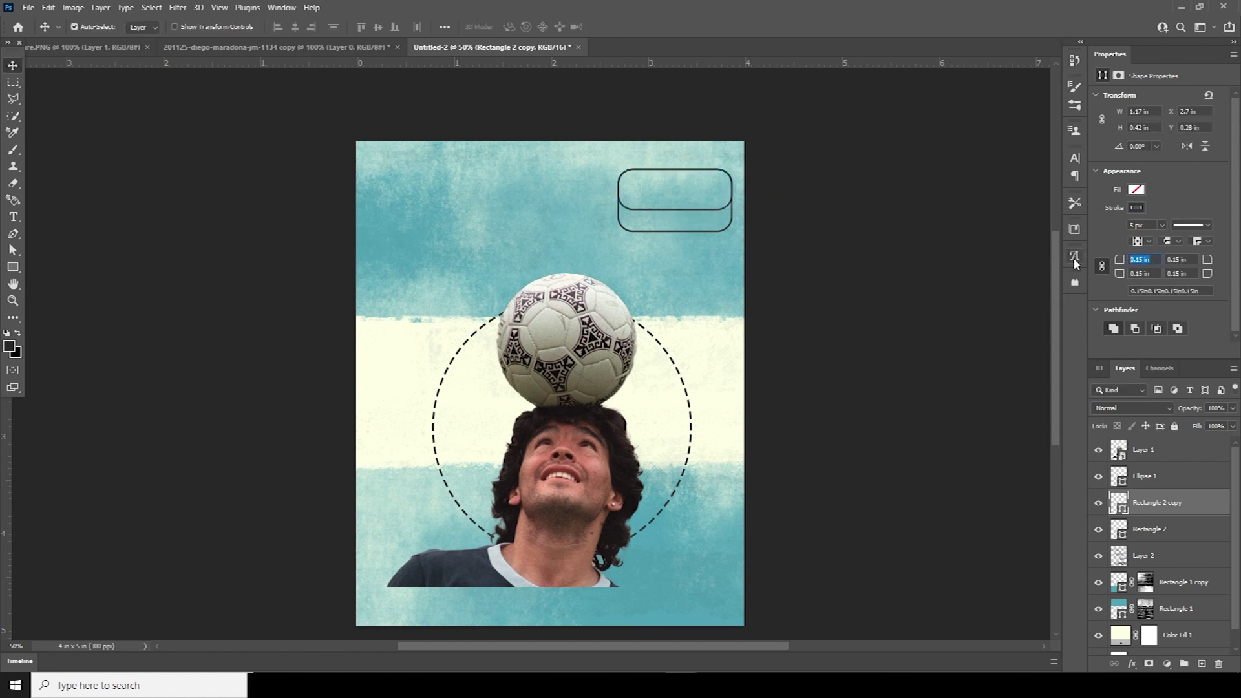
- Try corner radii of 0 in and about 0.2 in on the shortened rectangle copy
click(1183, 264)
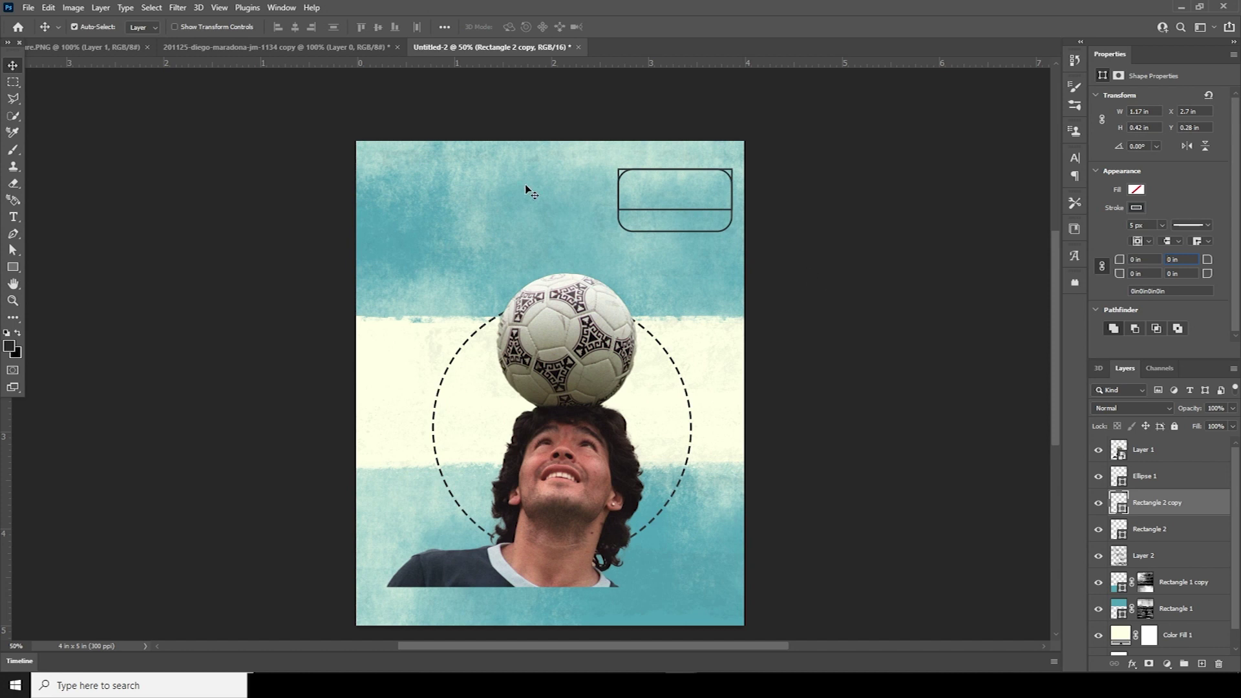
click(15, 67)
key(Return)
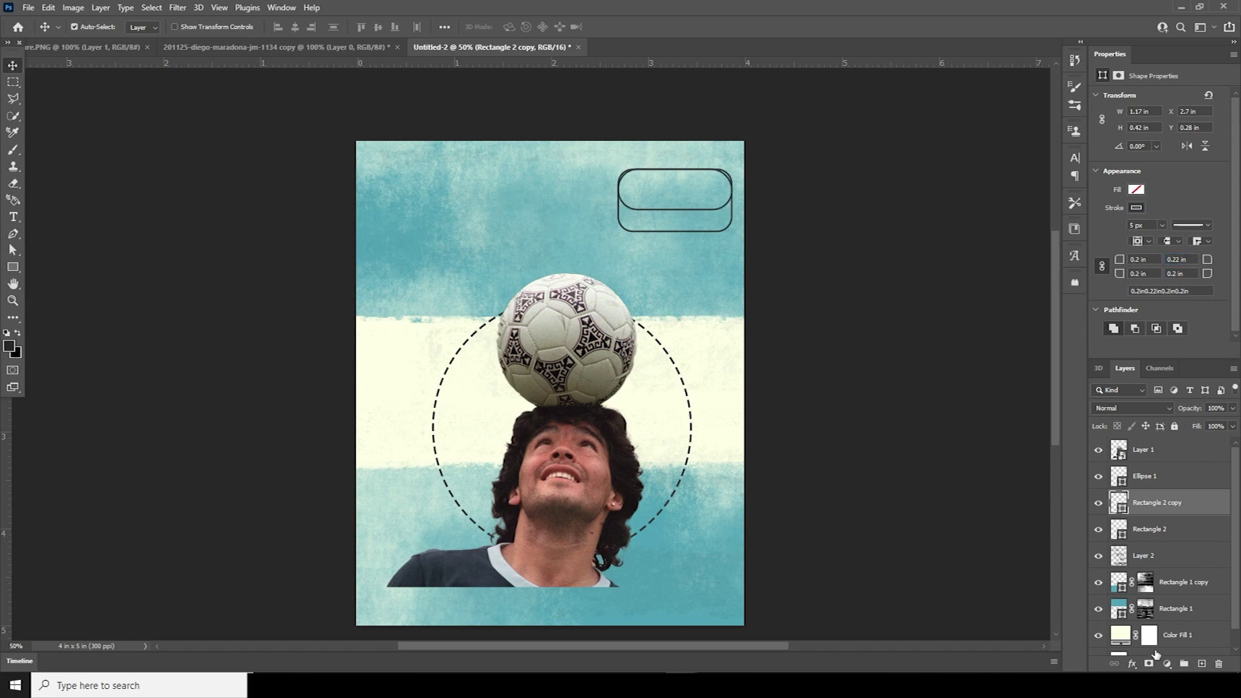
- Add a layer mask to the rectangle copy and paint it with a 150 px Hard Round brush, leaving only the lower edge as a divider
click(1149, 664)
key(b)
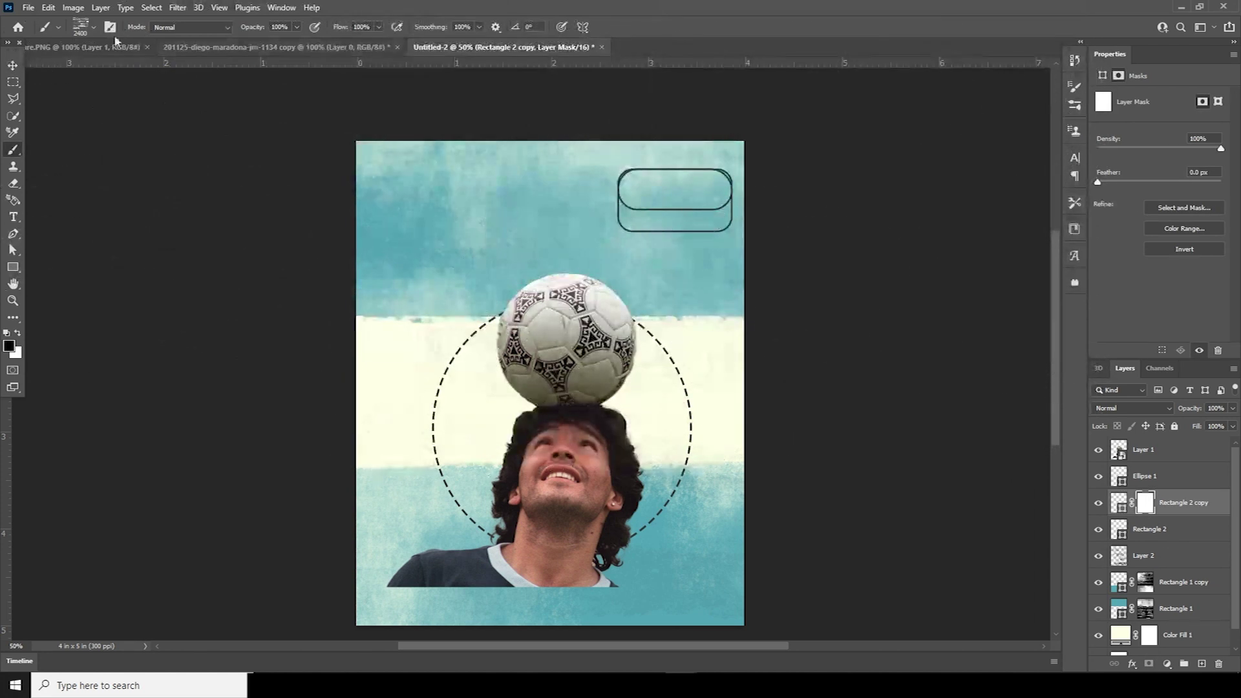
click(91, 33)
drag(186, 231, 182, 179)
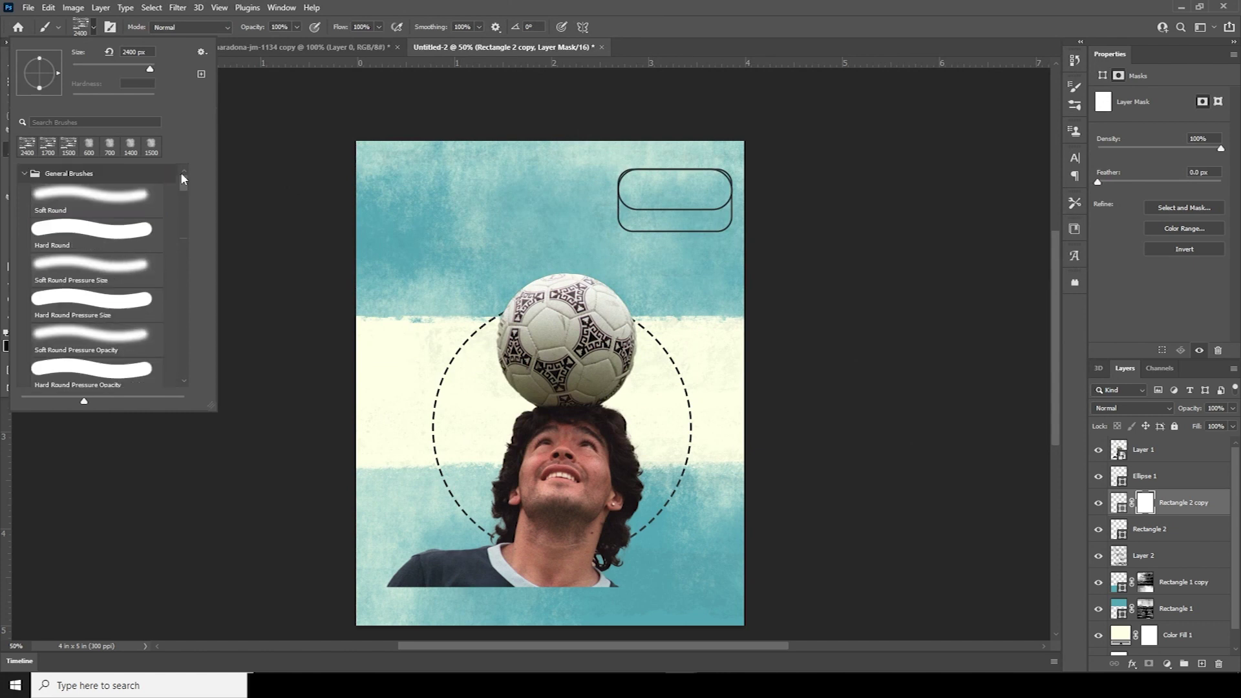
click(144, 235)
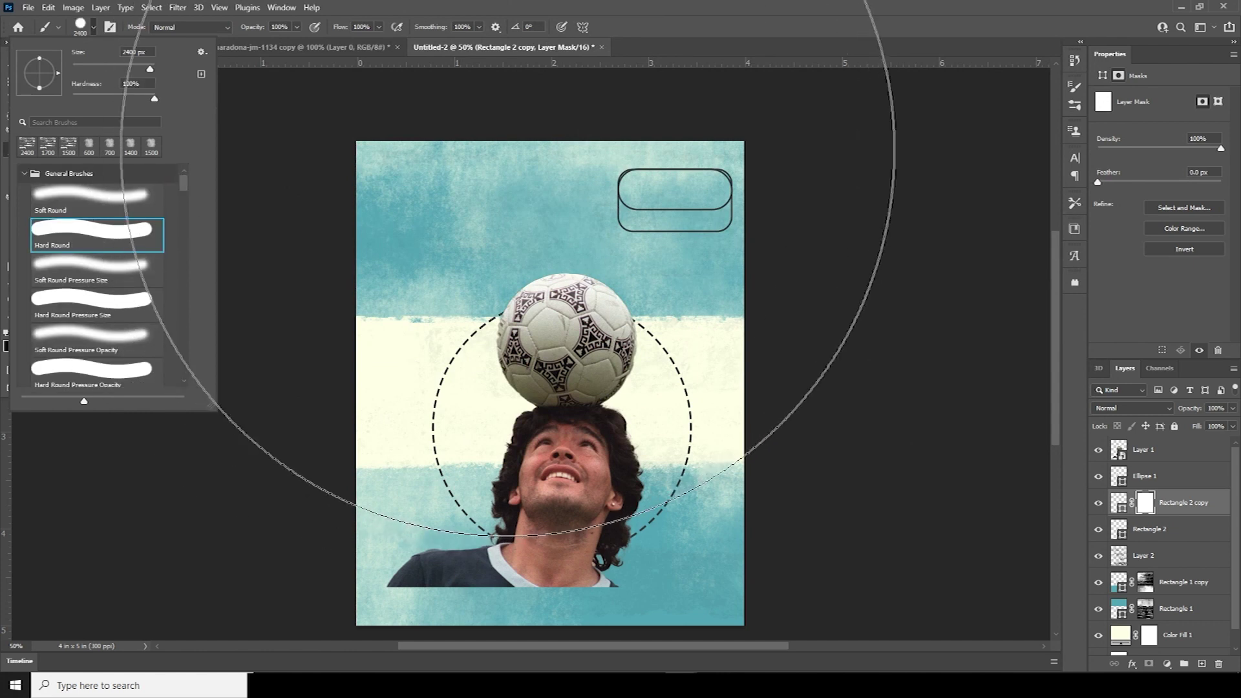
drag(608, 171, 670, 163)
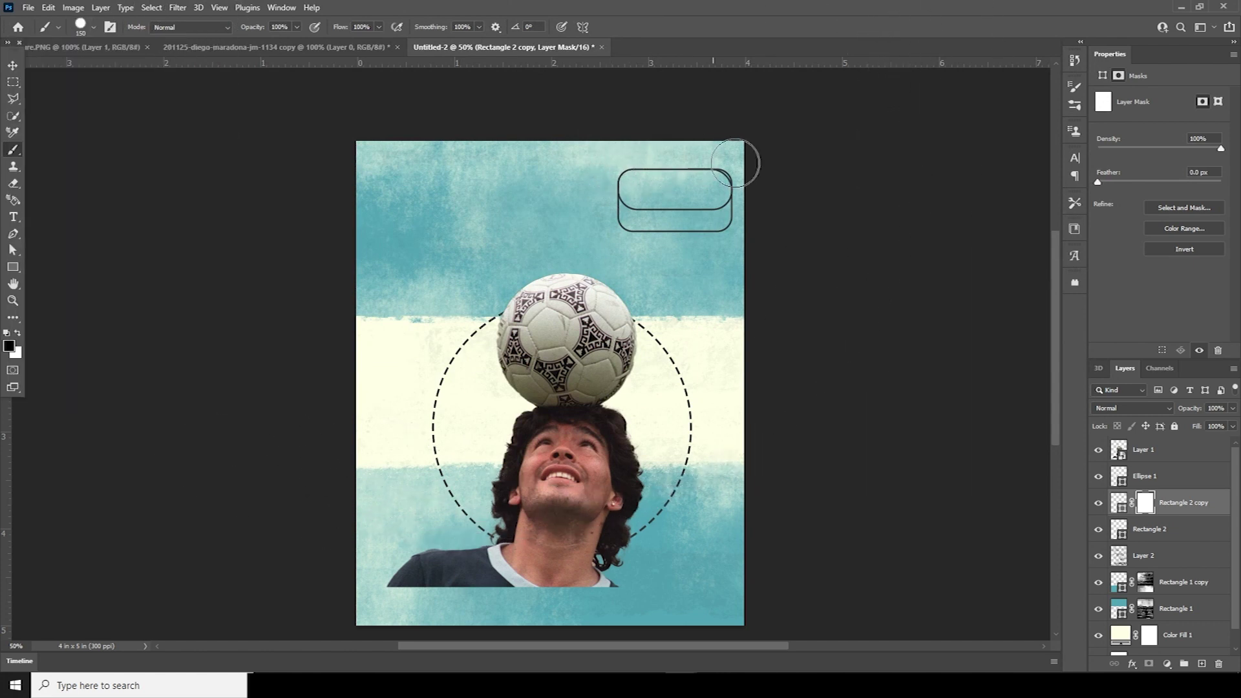
mouse_move(744, 175)
mouse_down()
mouse_move(724, 161)
mouse_move(738, 179)
mouse_up()
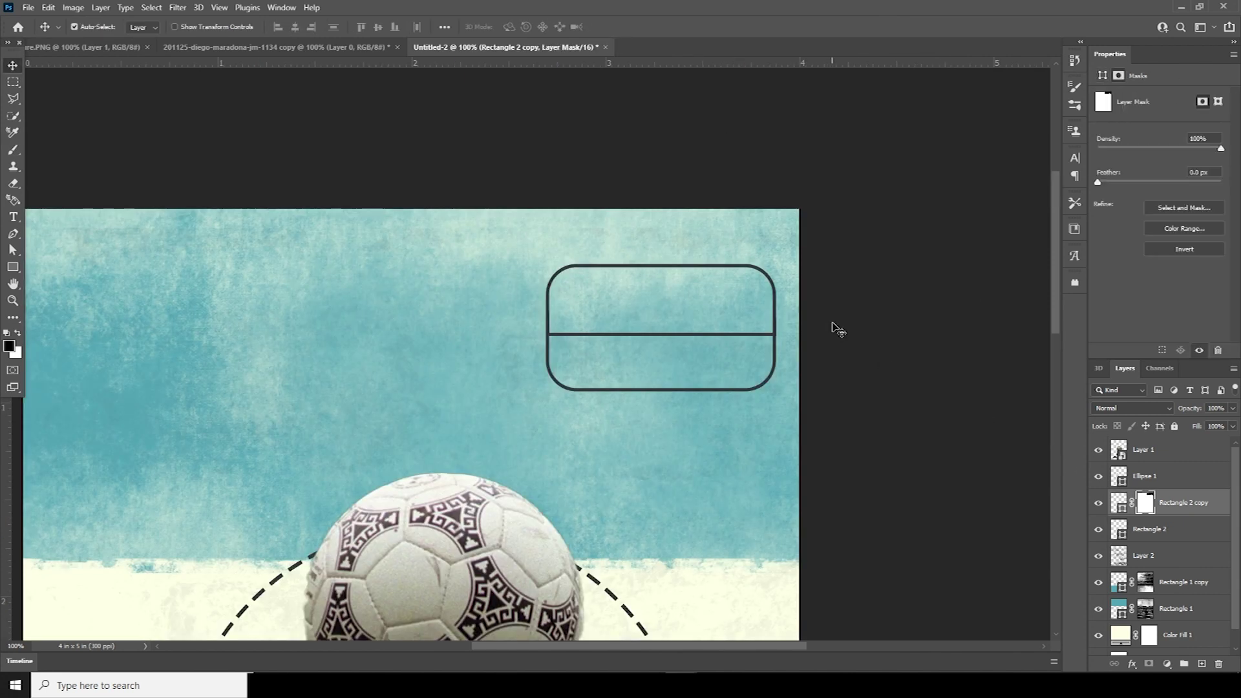
key(b)
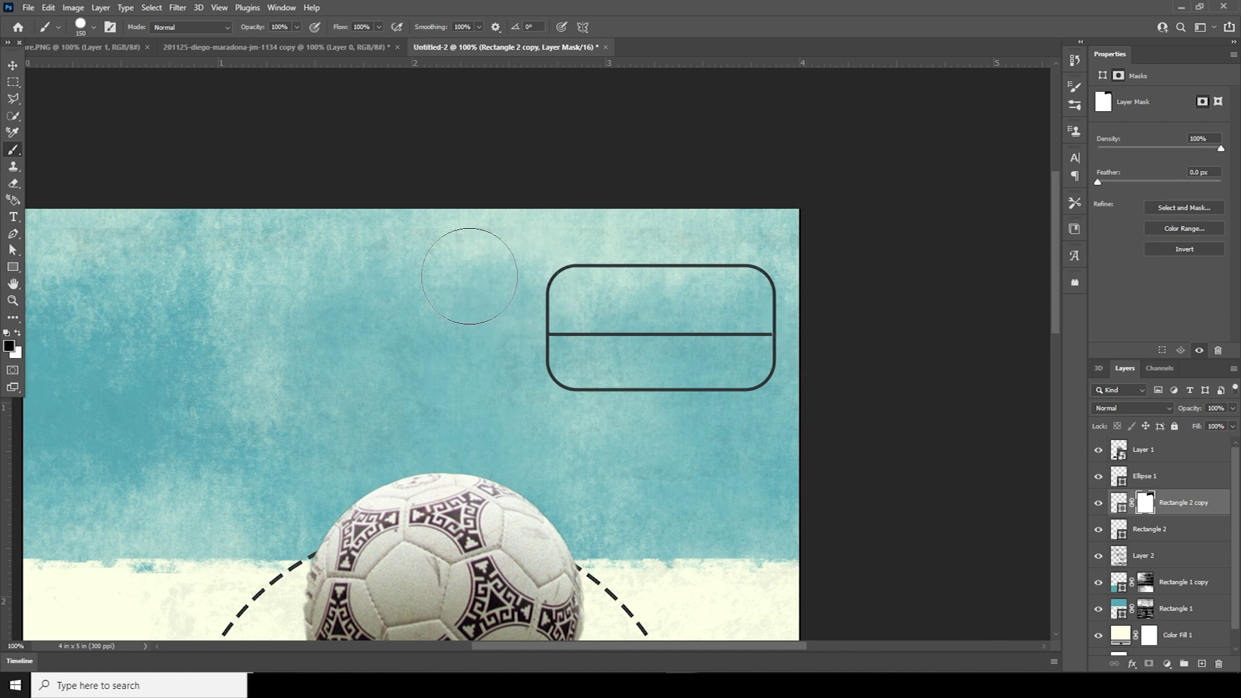
key(x)
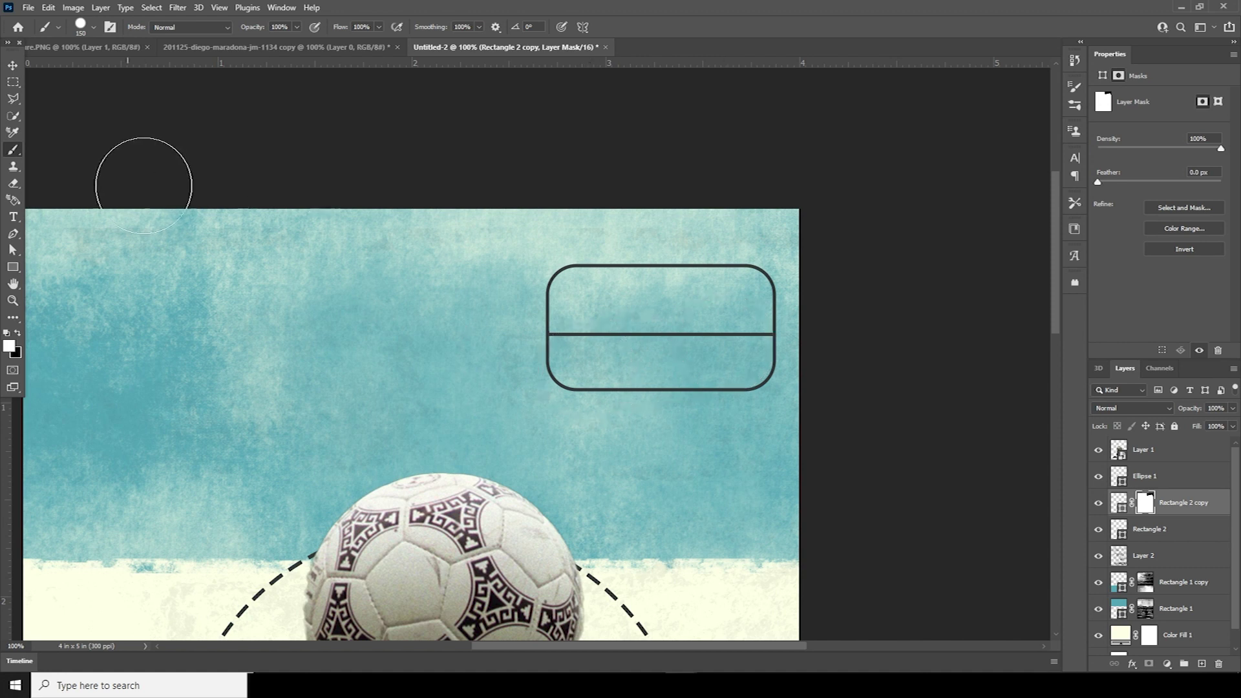
click(13, 66)
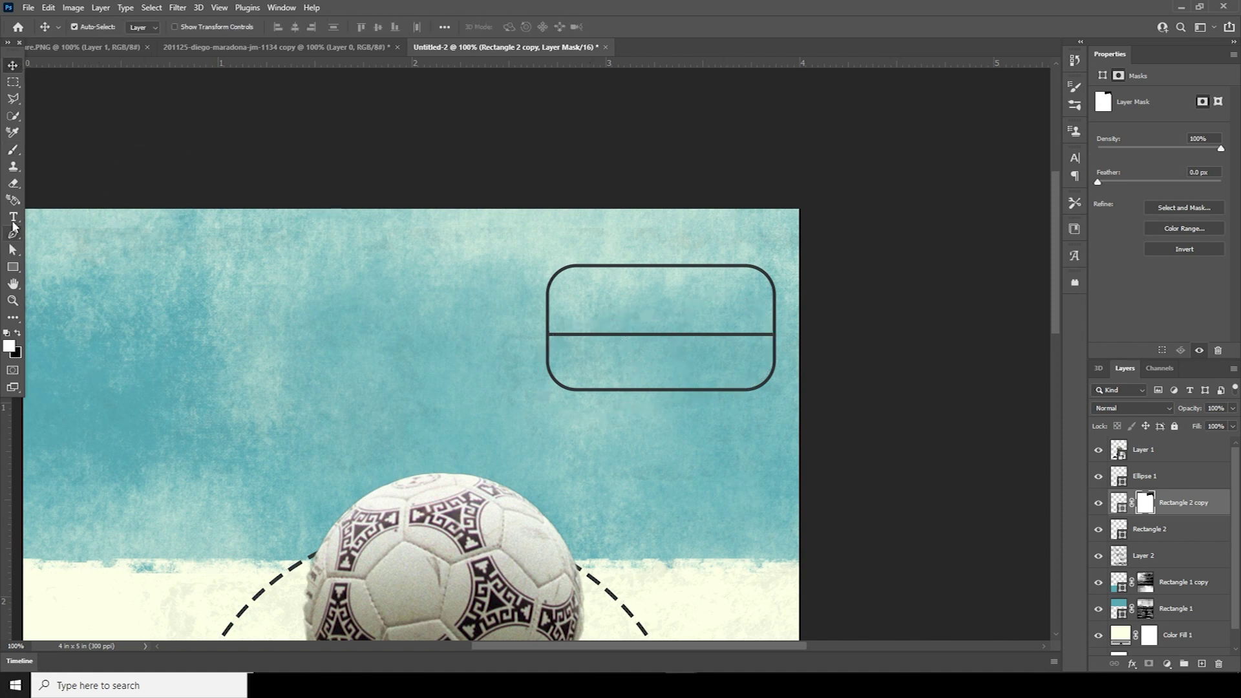
- Add the text BEST PLAYER in Londrina Solid and scale it to 14.4 pt inside the badge's upper compartment
click(13, 216)
click(373, 296)
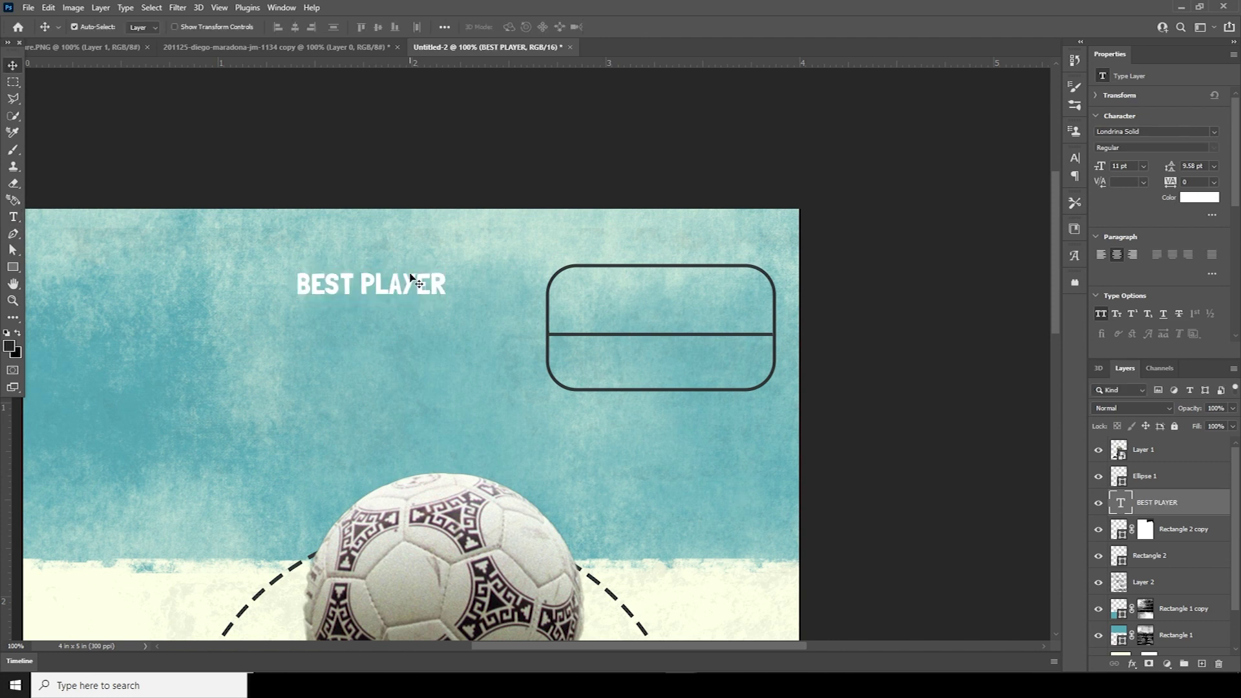
drag(411, 283, 730, 310)
key(ctrl+t)
key(Return)
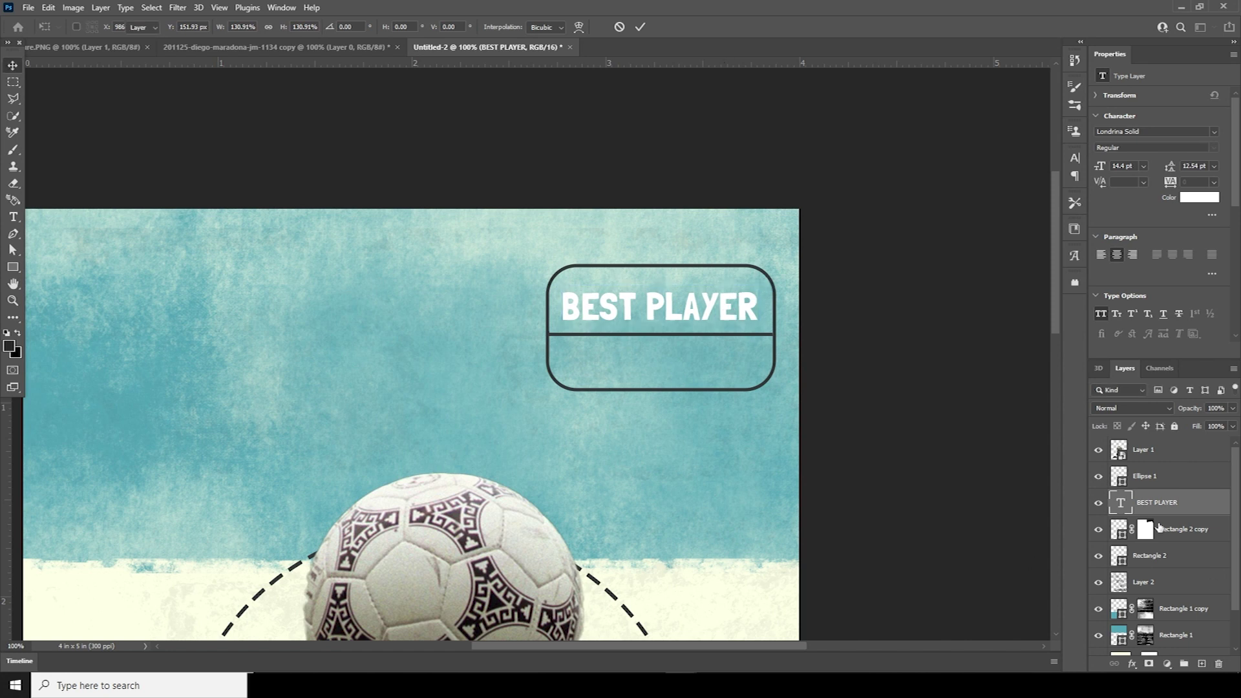
- Recolour the BEST PLAYER text to the badge outline's dark grey, 2d3334
double_click(1120, 503)
click(1197, 197)
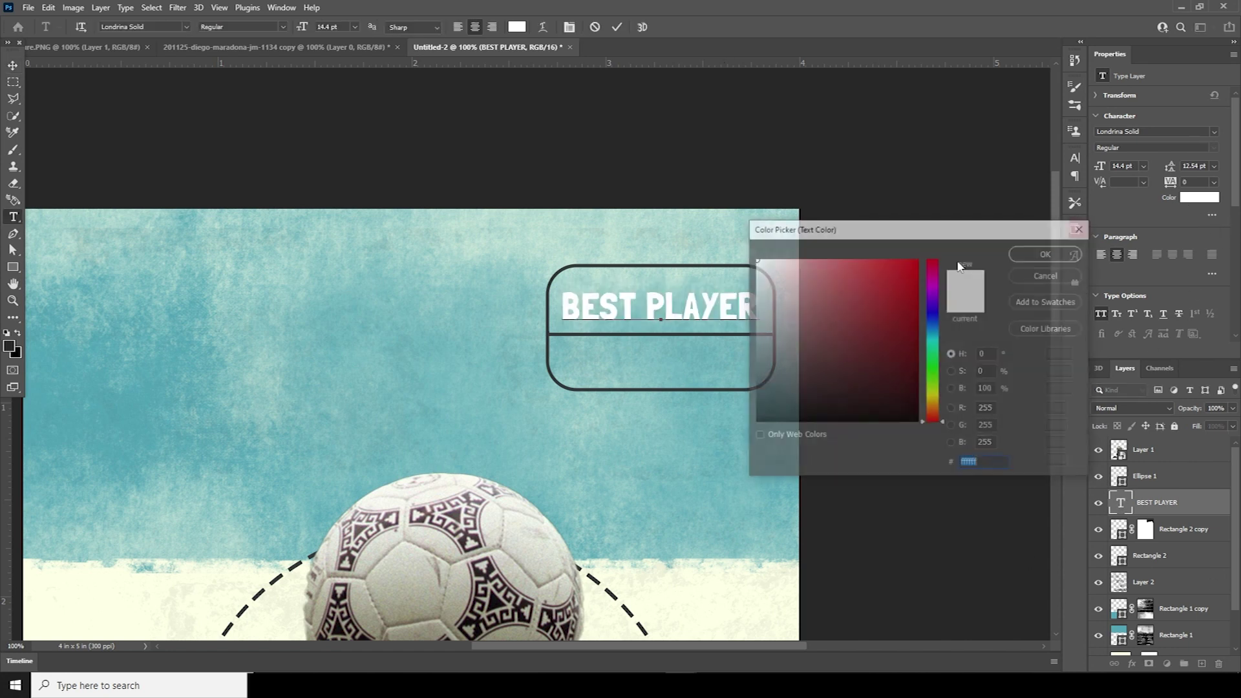
click(571, 264)
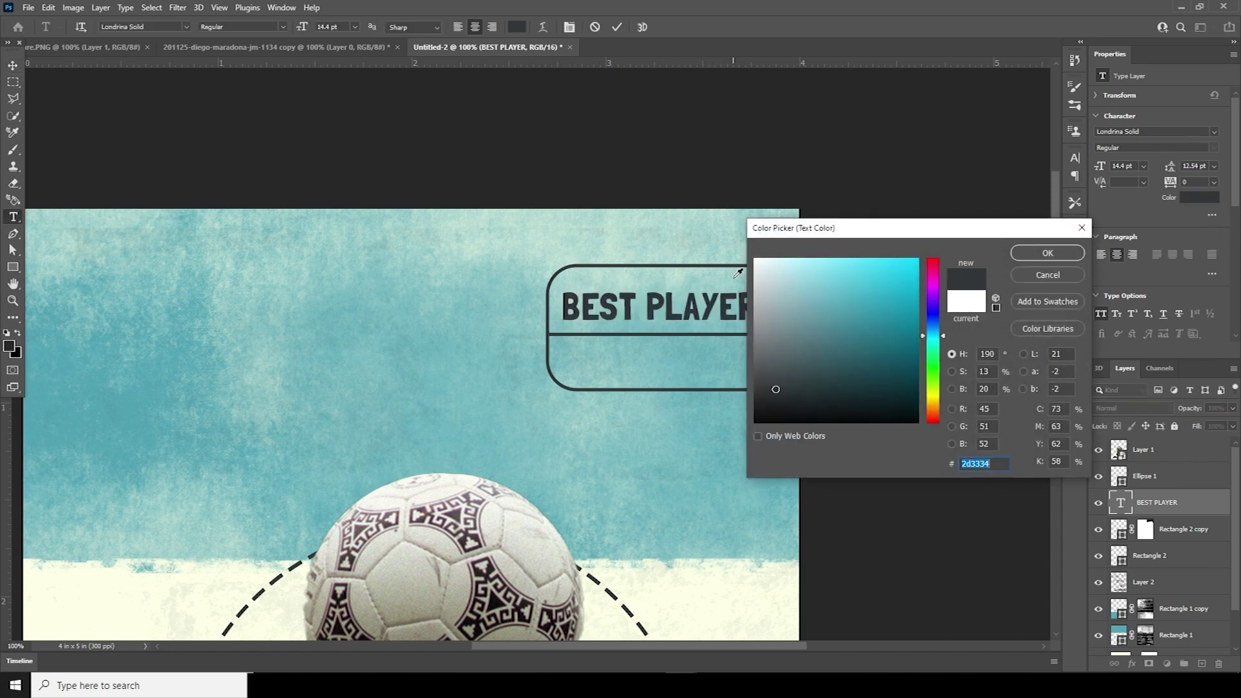
click(1047, 253)
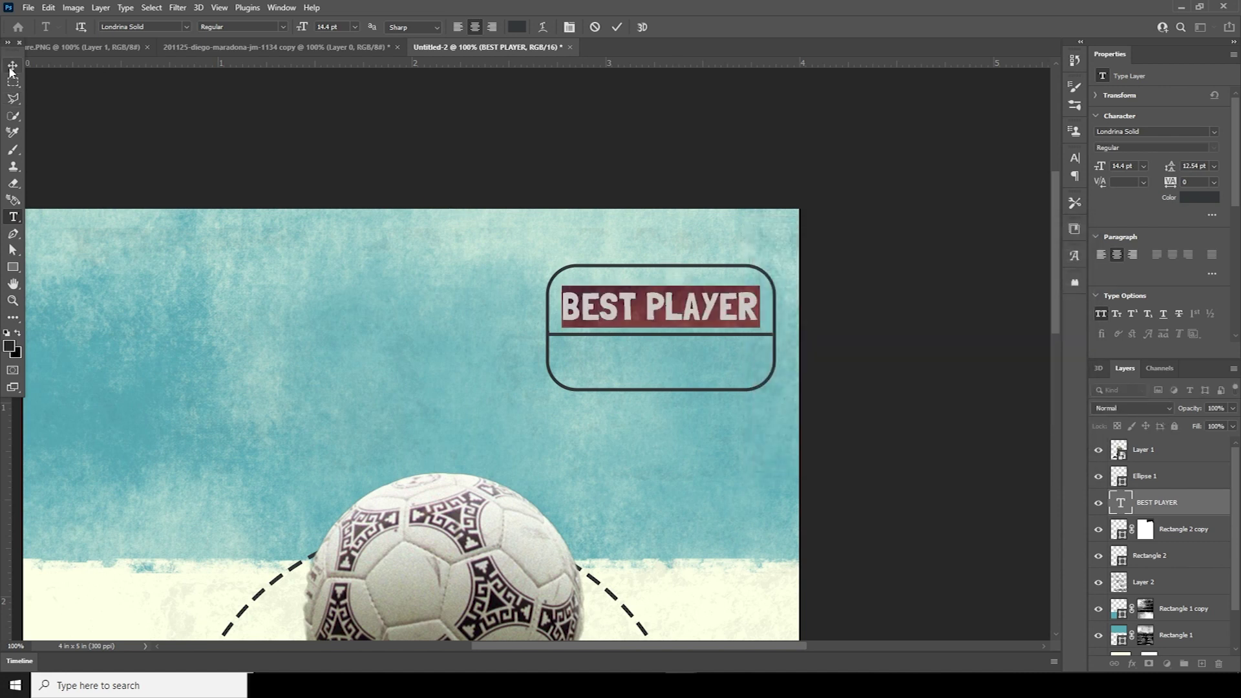
click(12, 66)
- Duplicate the BEST PLAYER text and move the copy straight down into the badge's lower compartment
key(ctrl+j)
key(ctrl+t)
drag(698, 304, 705, 357)
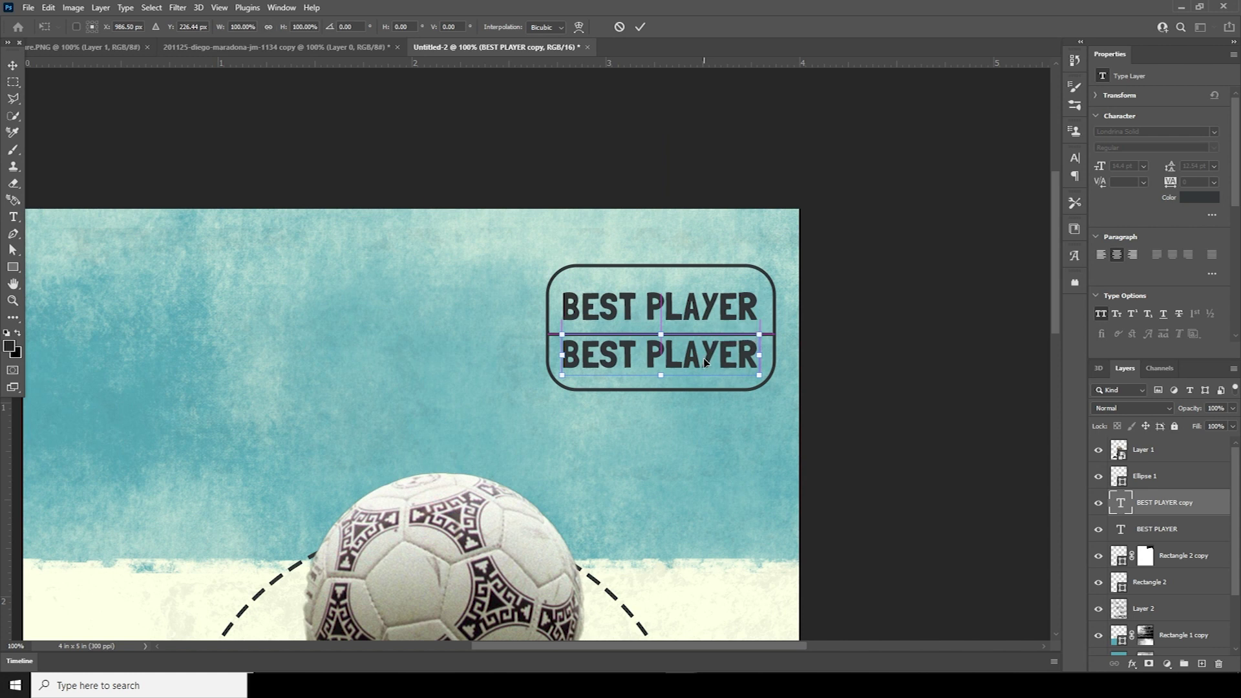
key(Return)
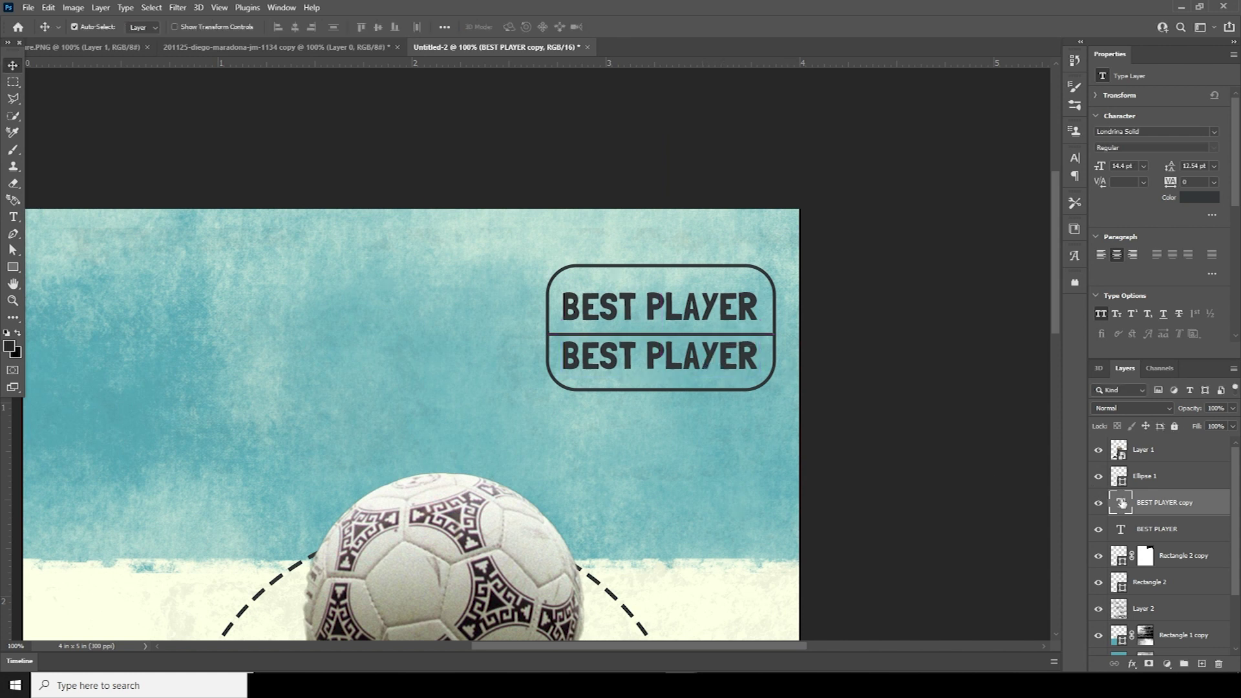
- Change the copied text to OF ALL TIME and set its size to 8 pt and tracking to 460
double_click(1121, 503)
text(OF ALL TIME)
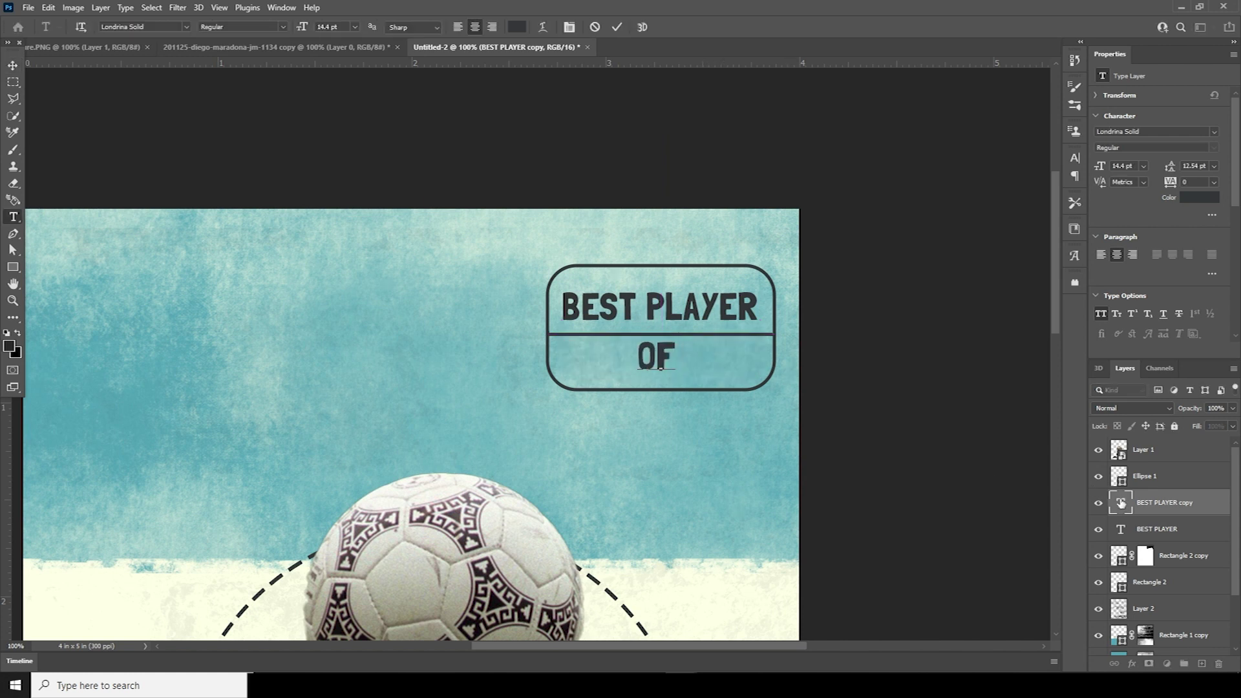
double_click(1122, 503)
drag(1100, 166, 1084, 166)
drag(1169, 182, 1199, 181)
click(12, 65)
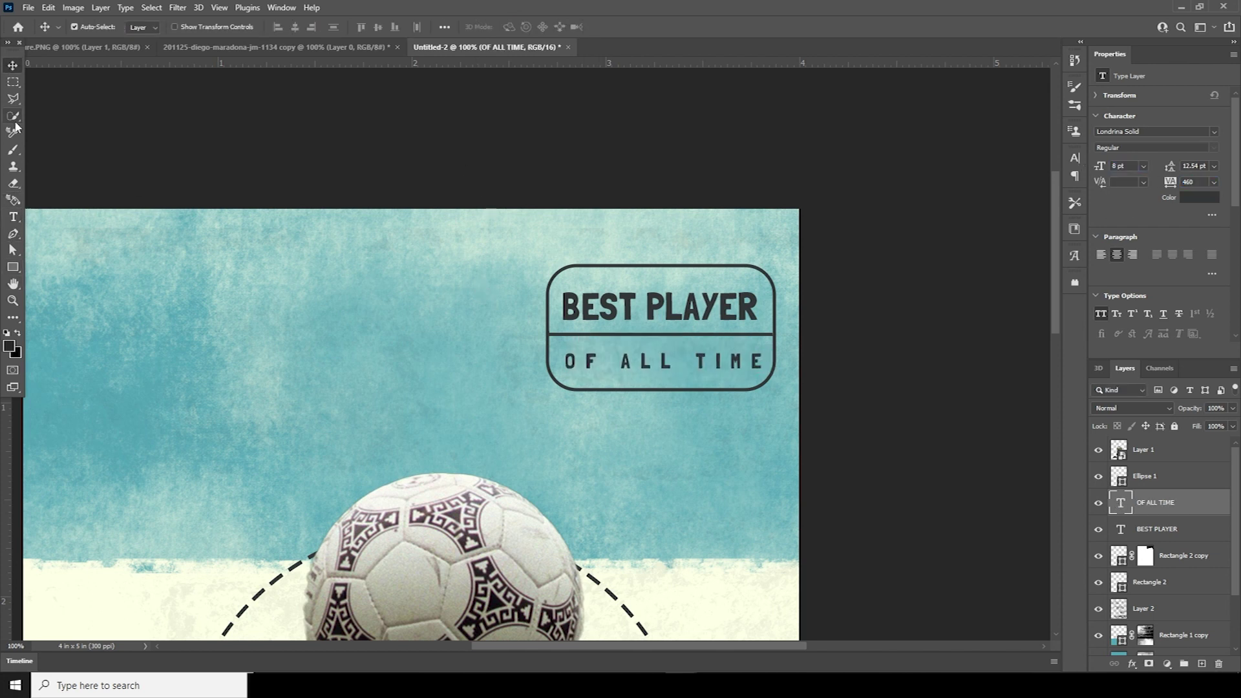
- Add the small text 2.14.36 and place it between the badge's divider line and OF ALL TIME
click(14, 220)
click(351, 298)
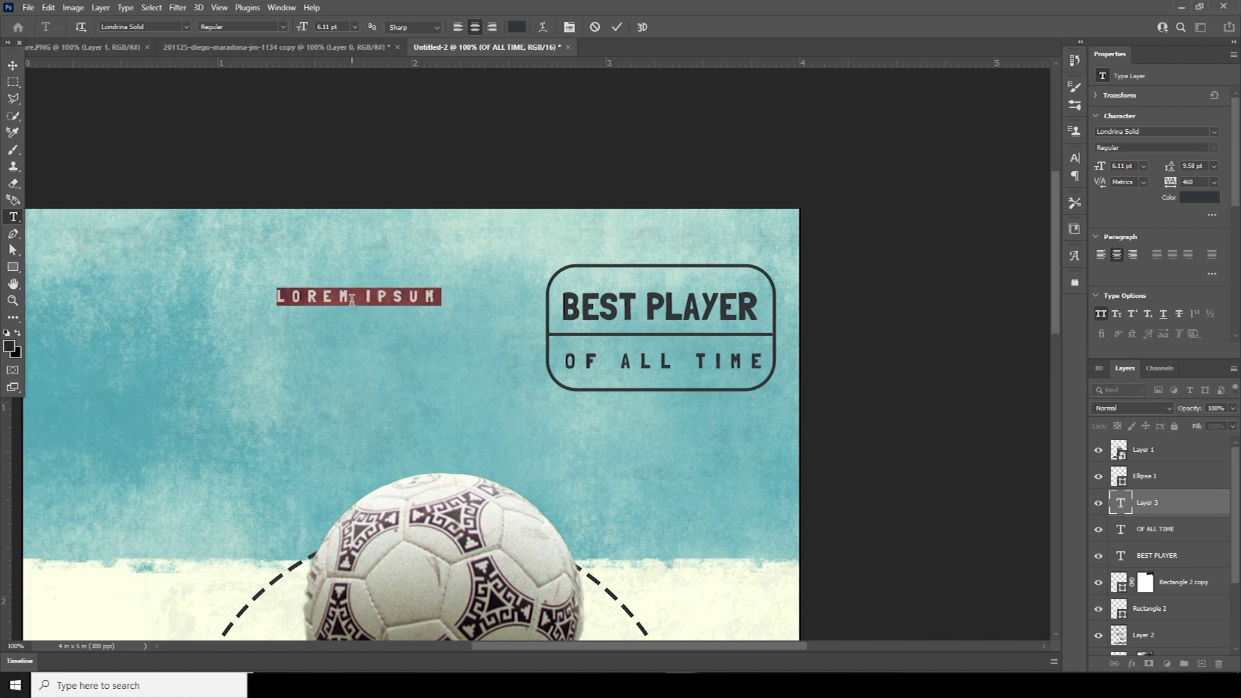
text(2.14.36)
drag(399, 314, 699, 361)
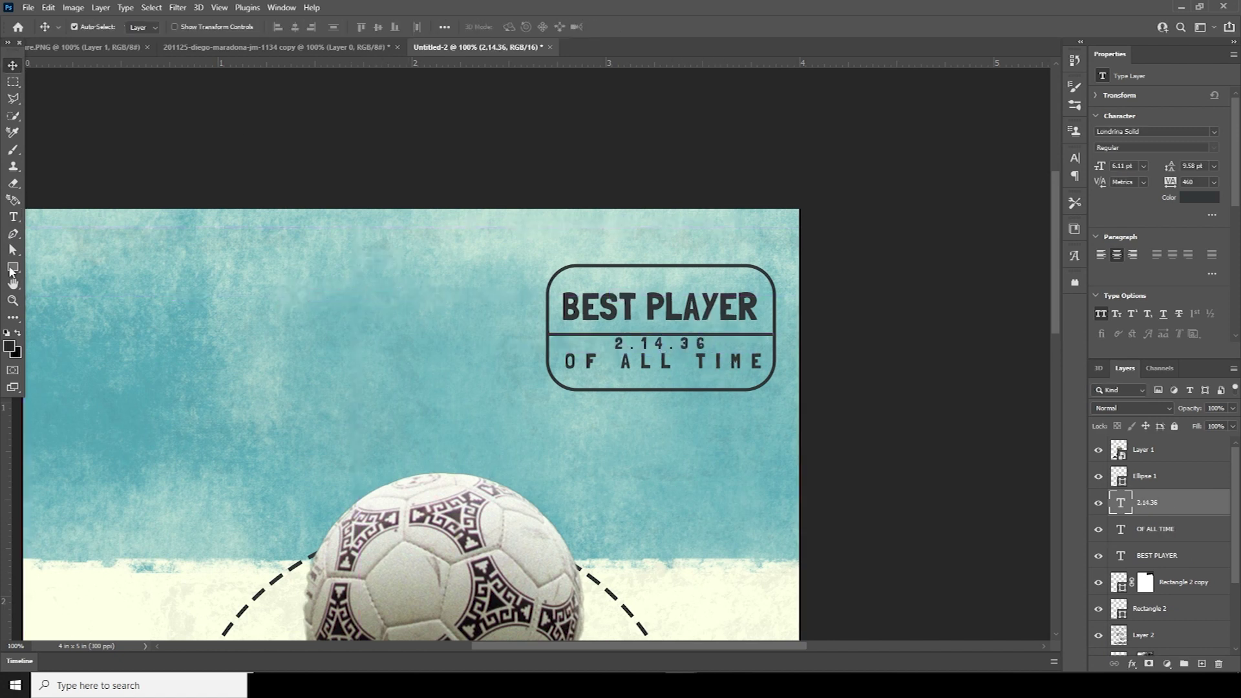
- Draw a dark filled circle about 0.09 in across near each end of the badge's divider line
click(13, 267)
click(68, 281)
drag(480, 311, 763, 338)
click(14, 67)
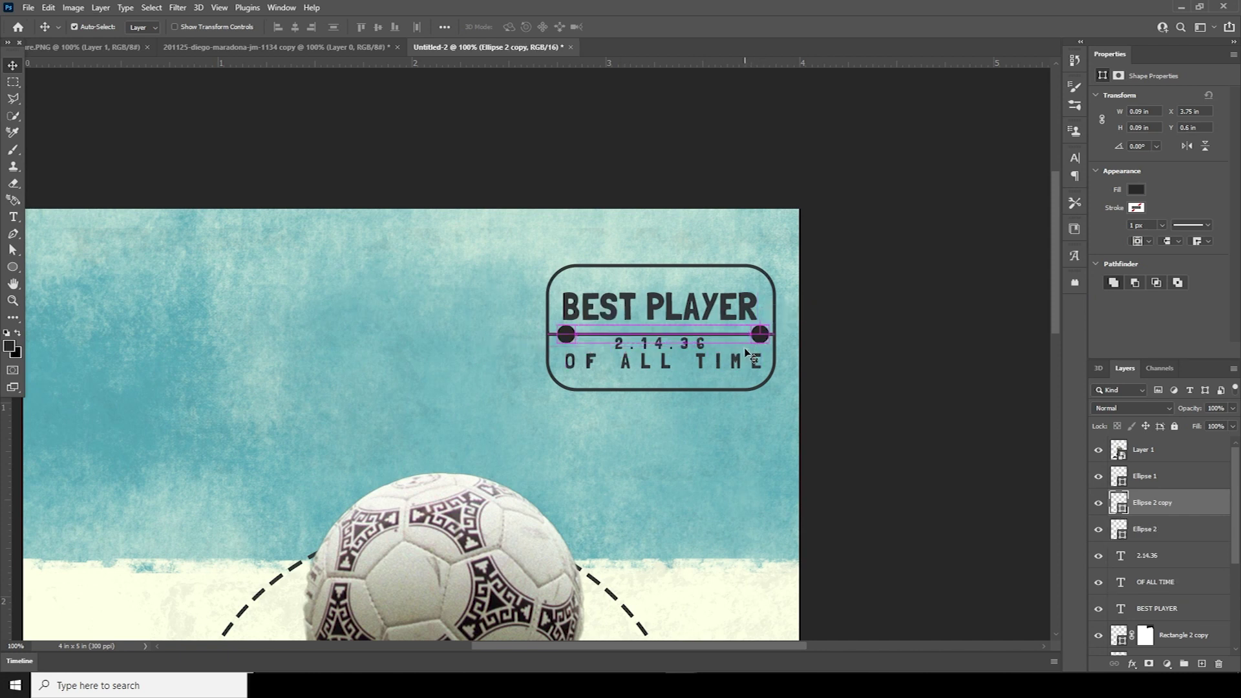
- Group the badge layers from Rectangle 2 up to Ellipse 2
click(1140, 482)
shift+click(1157, 607)
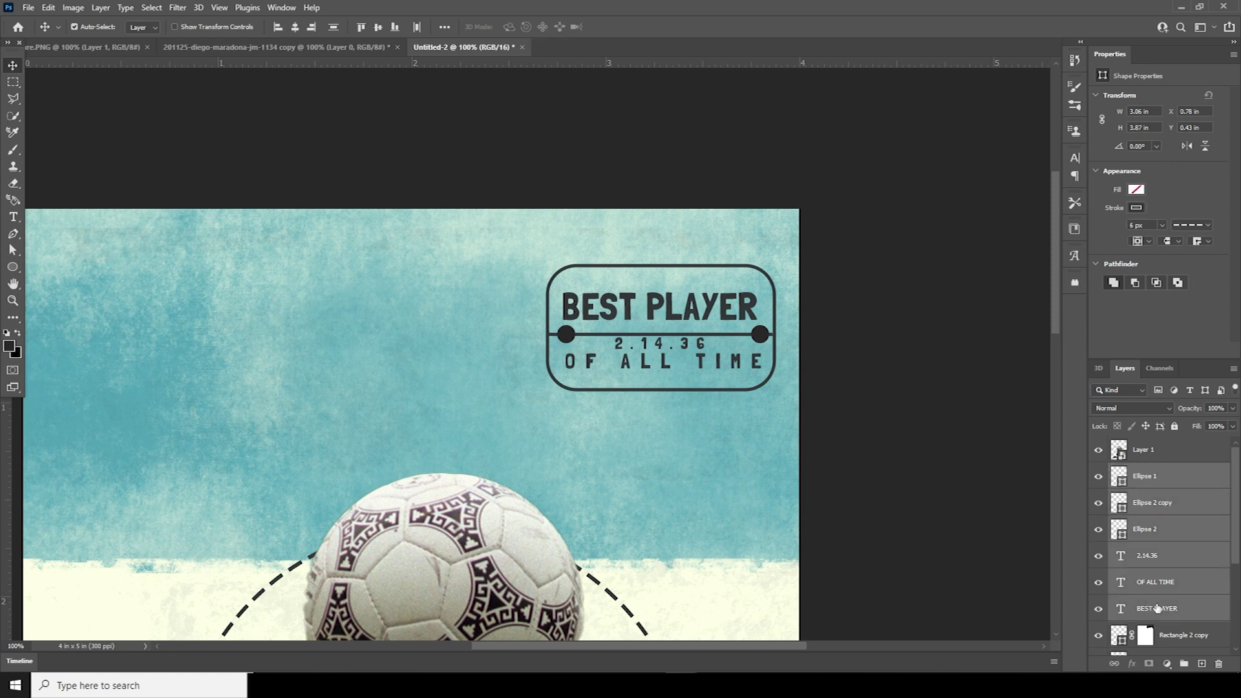
click(1153, 503)
shift+click(1165, 611)
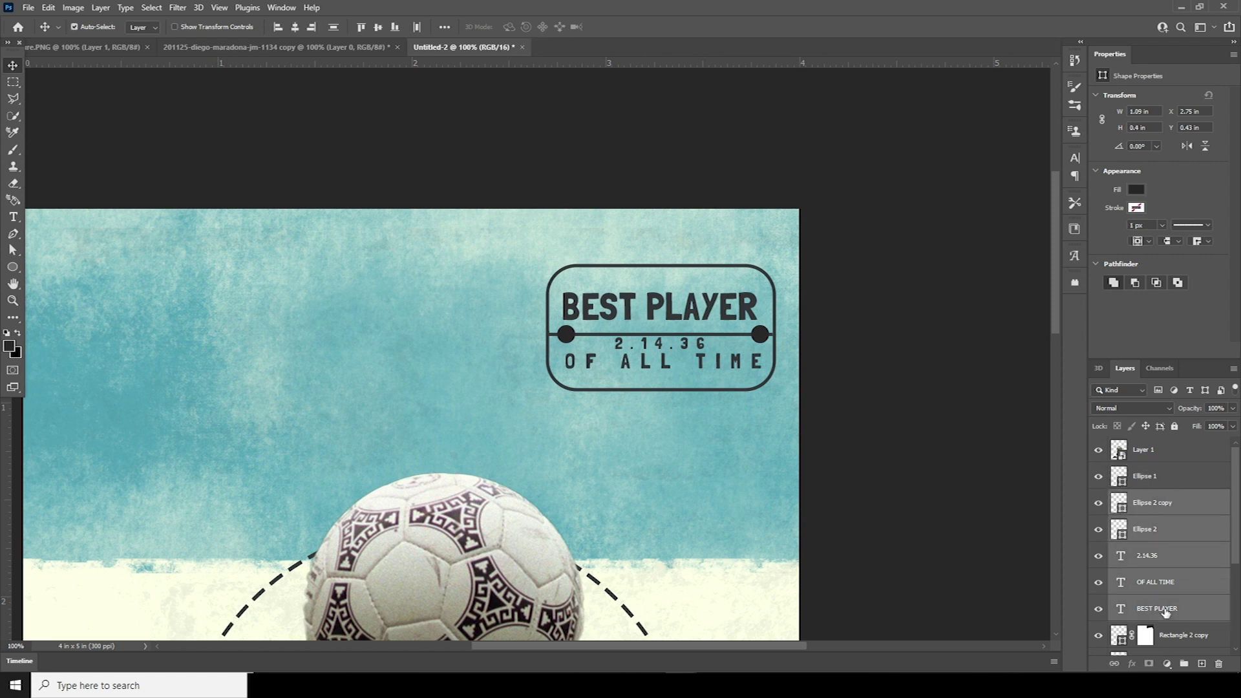
scroll(1238, 576, down, 1)
click(1142, 632)
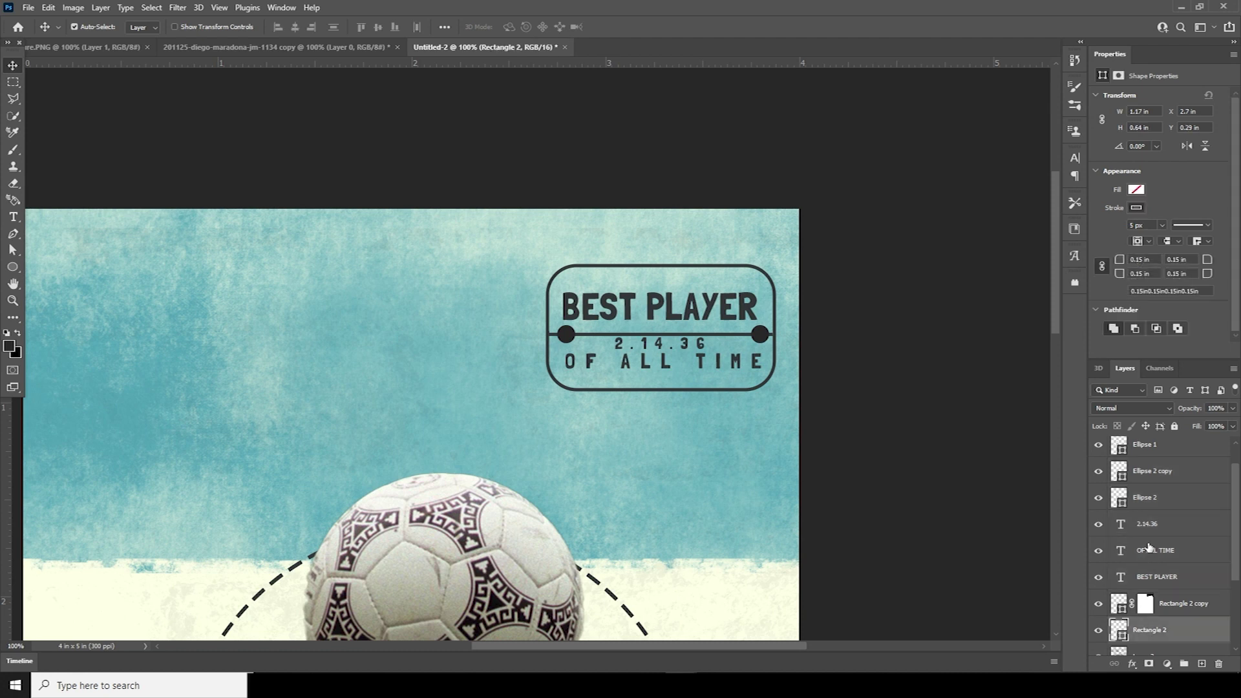
shift+click(1145, 499)
key(ctrl+g)
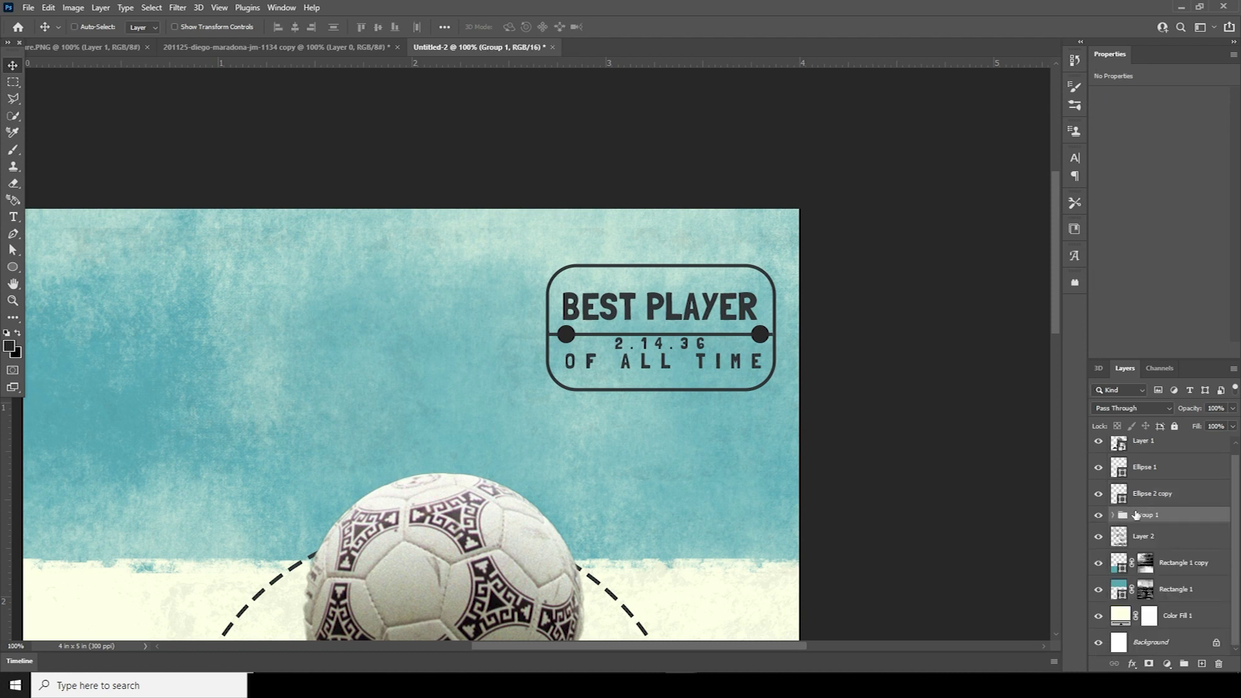
- Check the visibility of the badge group and Ellipse 2 copy, and move Ellipse 2 copy into the group
click(1098, 515)
click(1098, 515)
click(1117, 500)
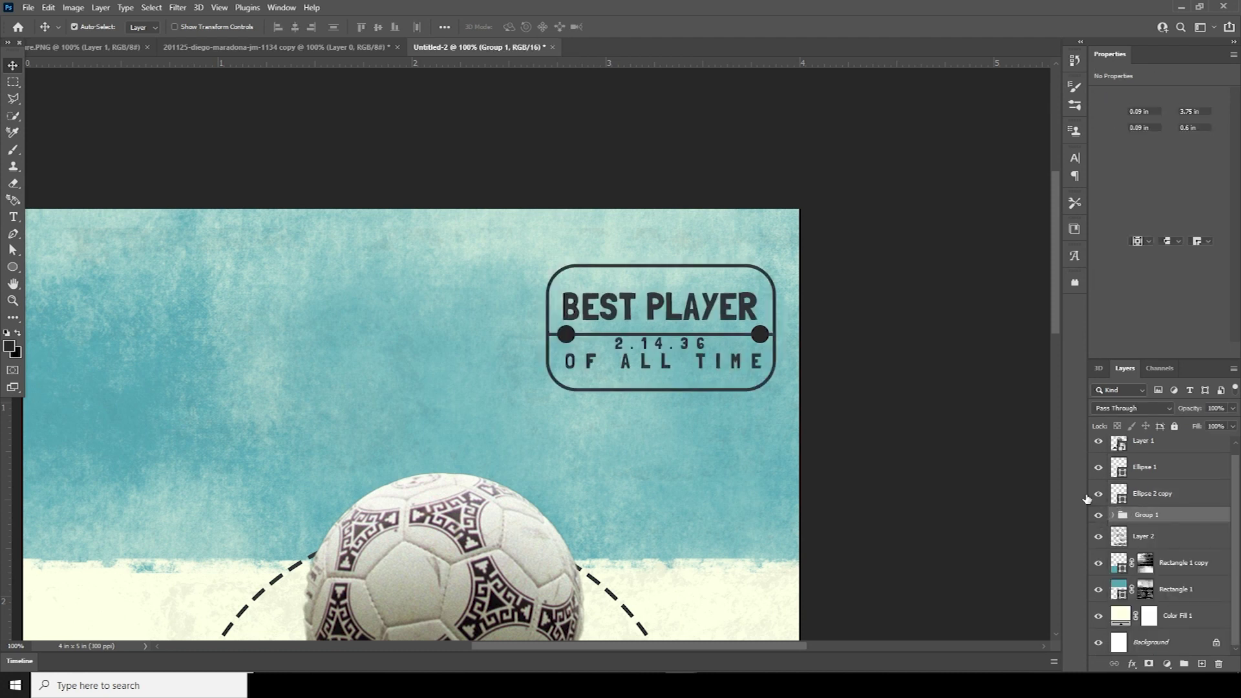
click(1098, 493)
click(1098, 494)
drag(1123, 497, 1127, 506)
- Rename the badge group element 01 and add a layer mask to it
click(1098, 497)
click(1098, 497)
double_click(1153, 498)
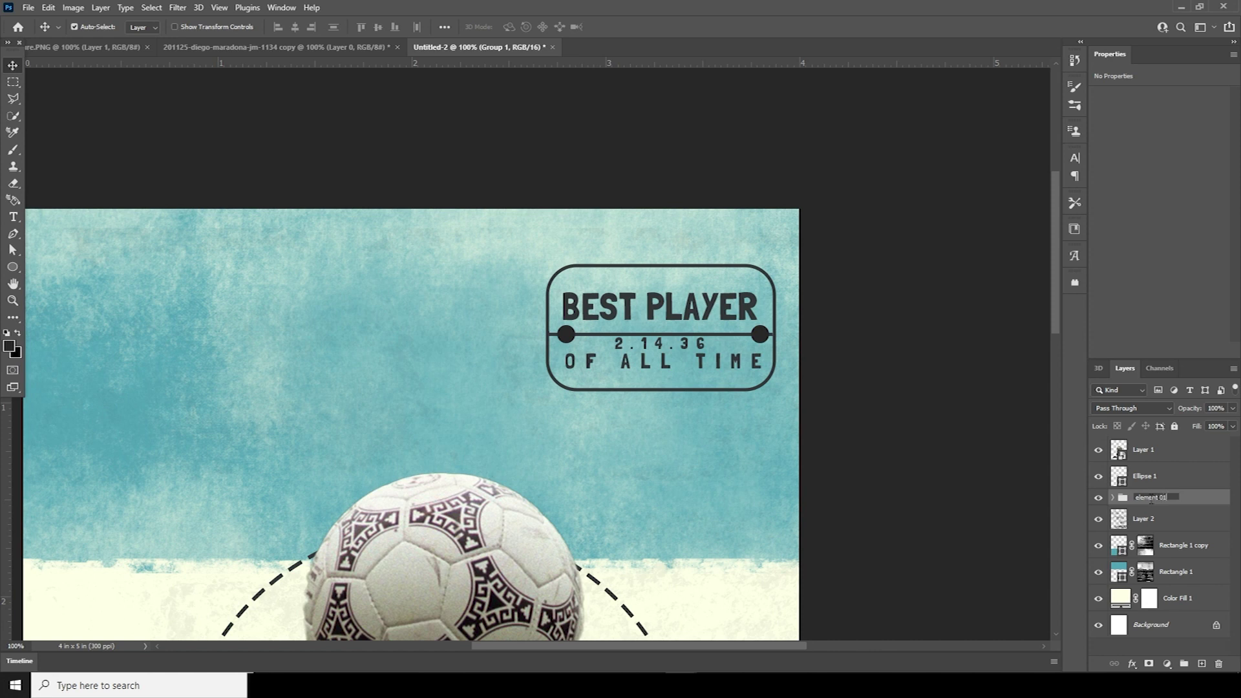
key(Return)
click(1149, 664)
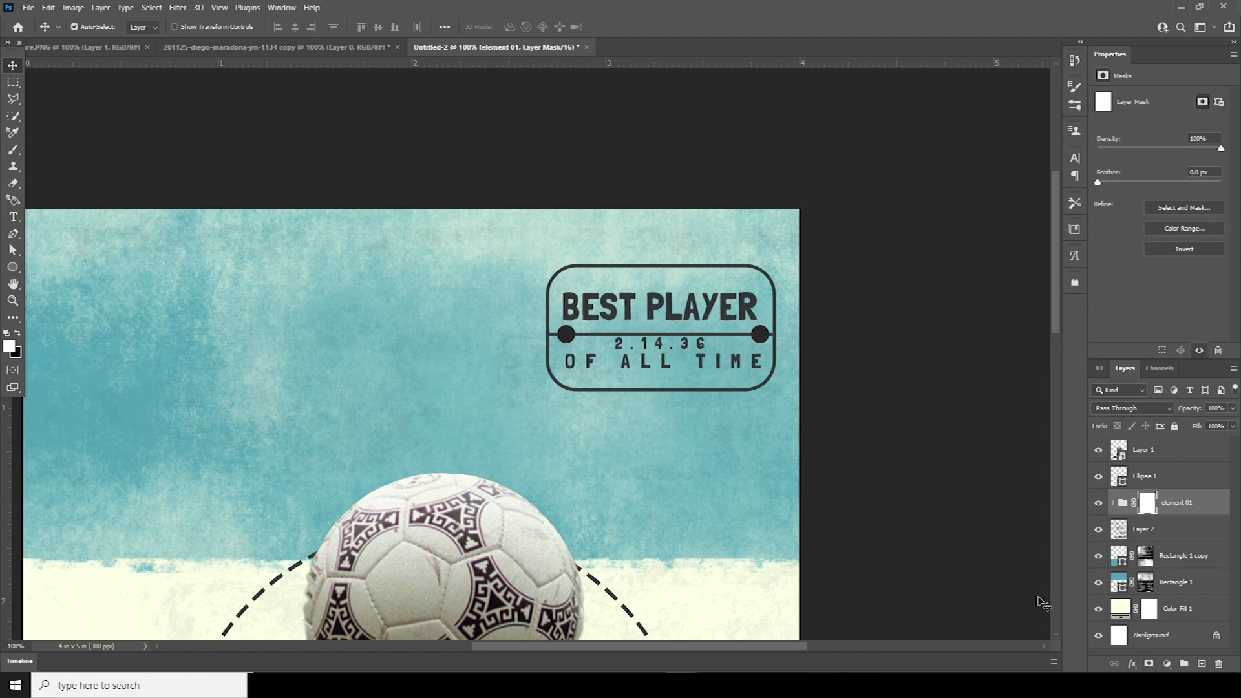
- Paint black on the badge group's mask with the 1500 px grunge brush to give the badge a worn look
key(b)
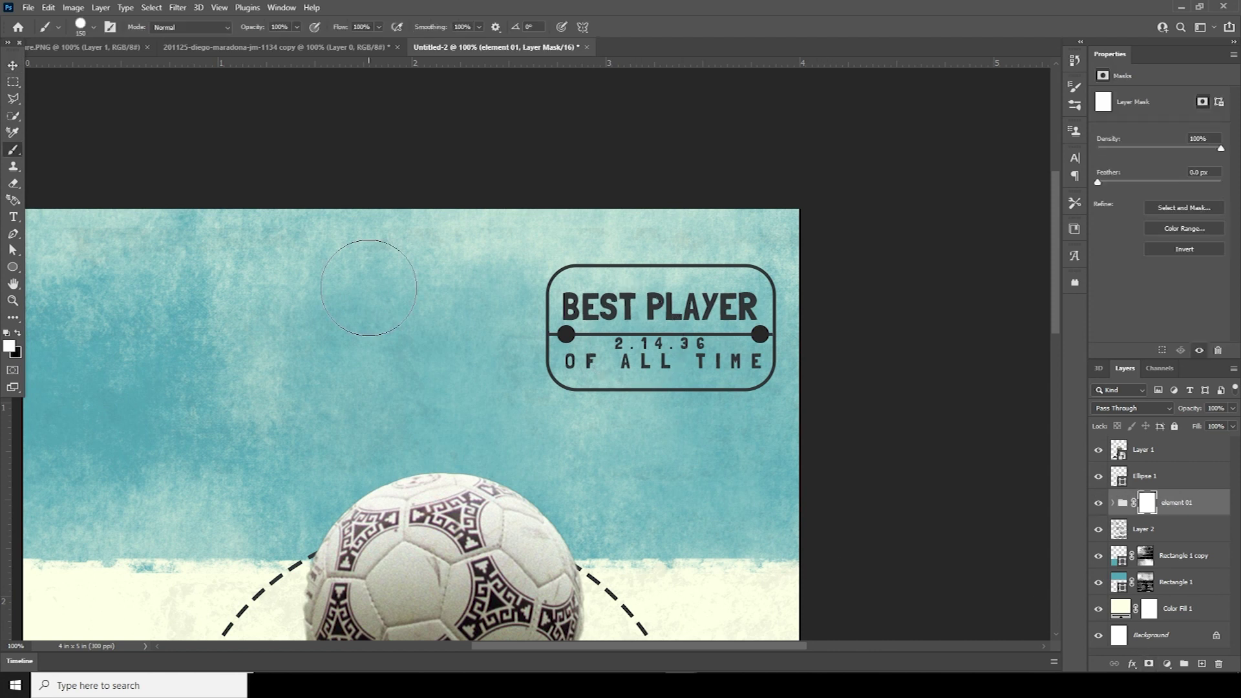
click(93, 27)
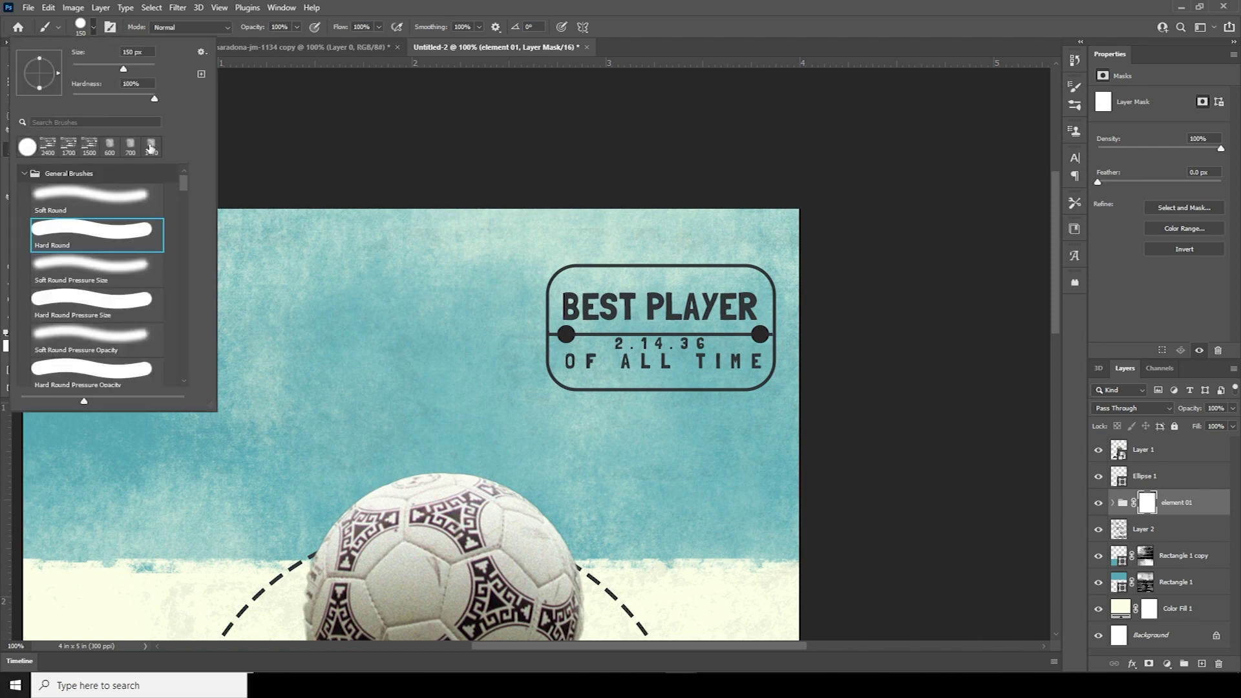
click(89, 145)
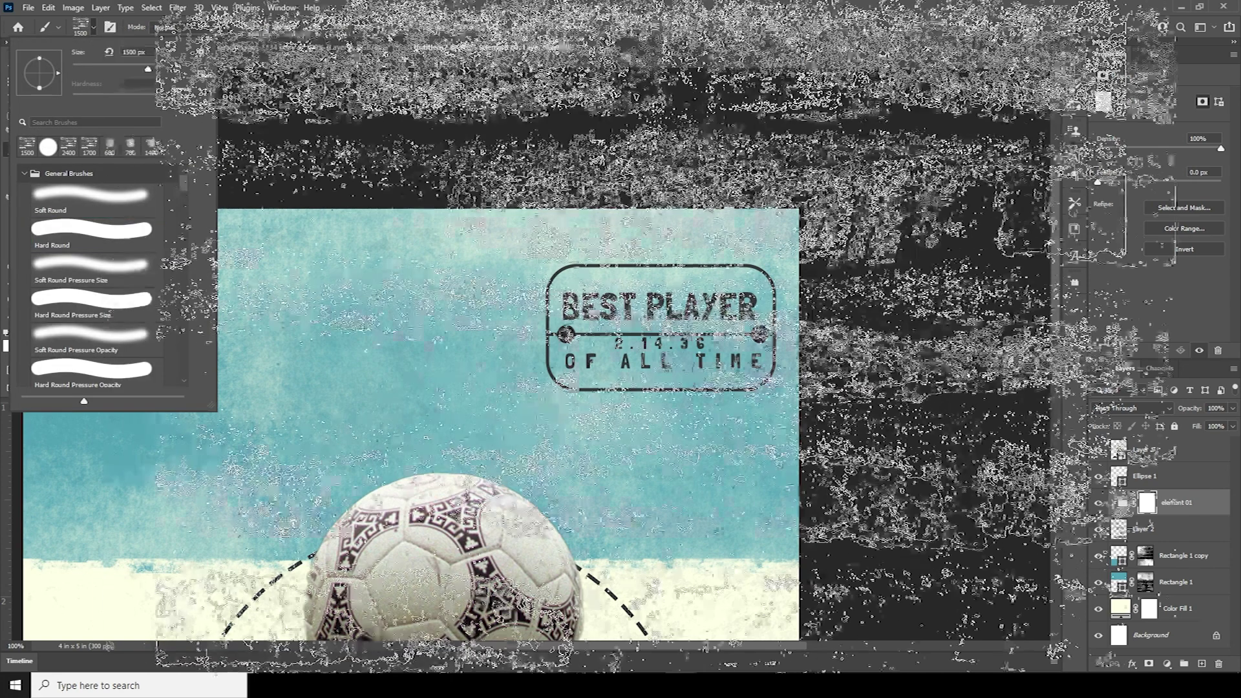
click(1150, 502)
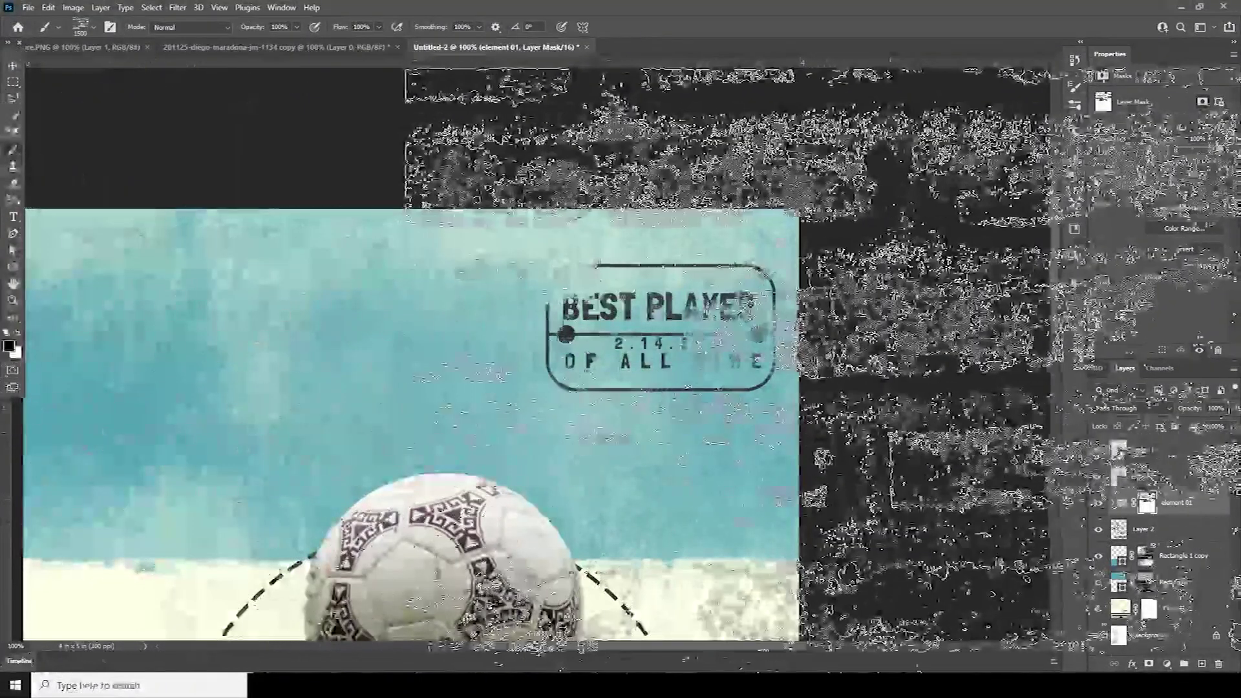
- Draw a filled circle about 0.39 in across in the upper teal stripe, to the left of the badge
key(ctrl+minus)
key(ctrl+minus)
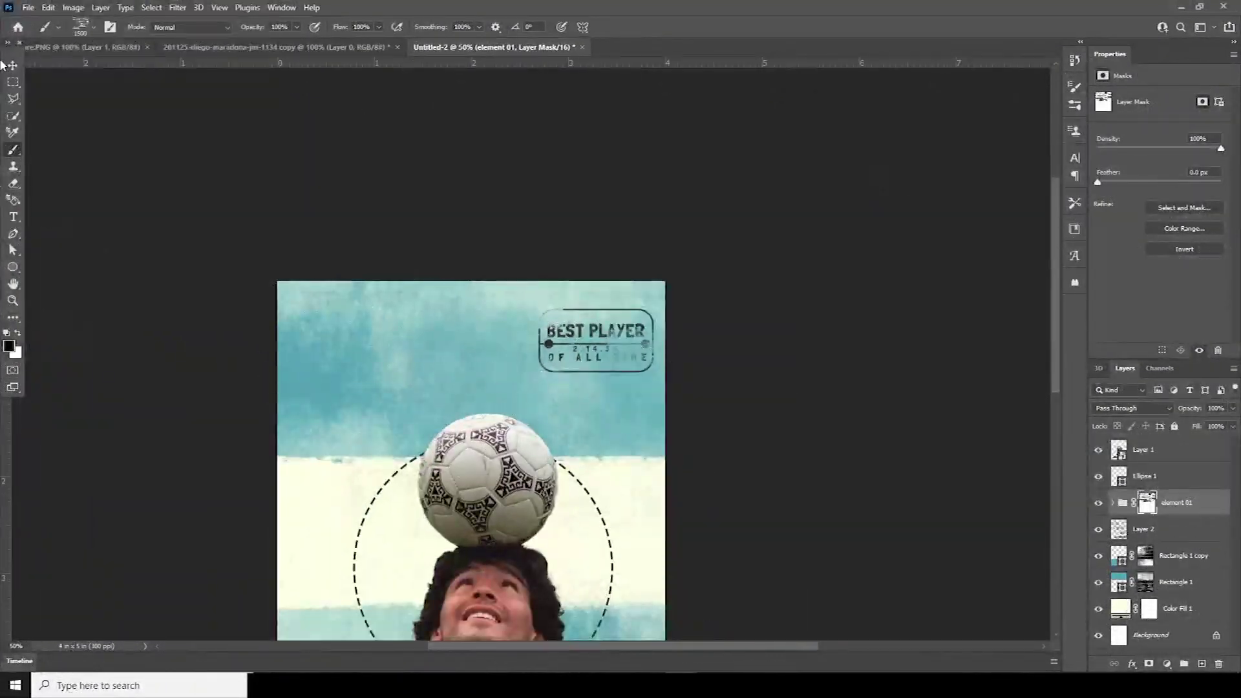
click(13, 65)
drag(510, 354, 609, 332)
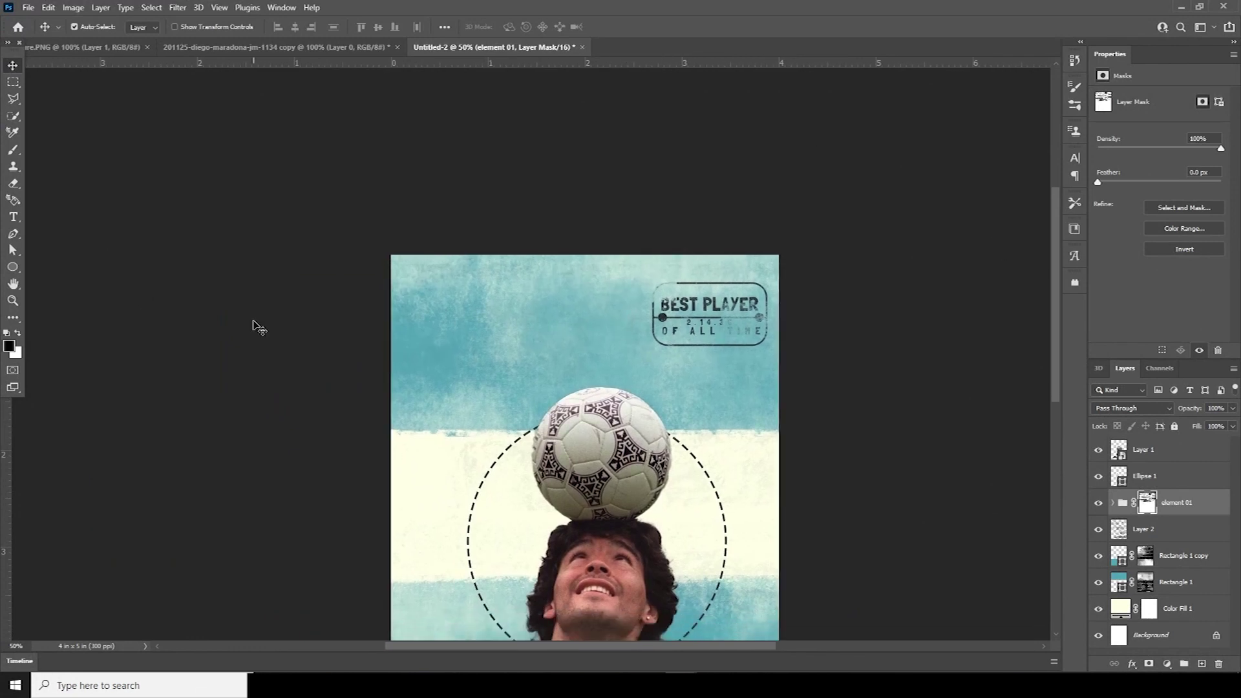
click(13, 267)
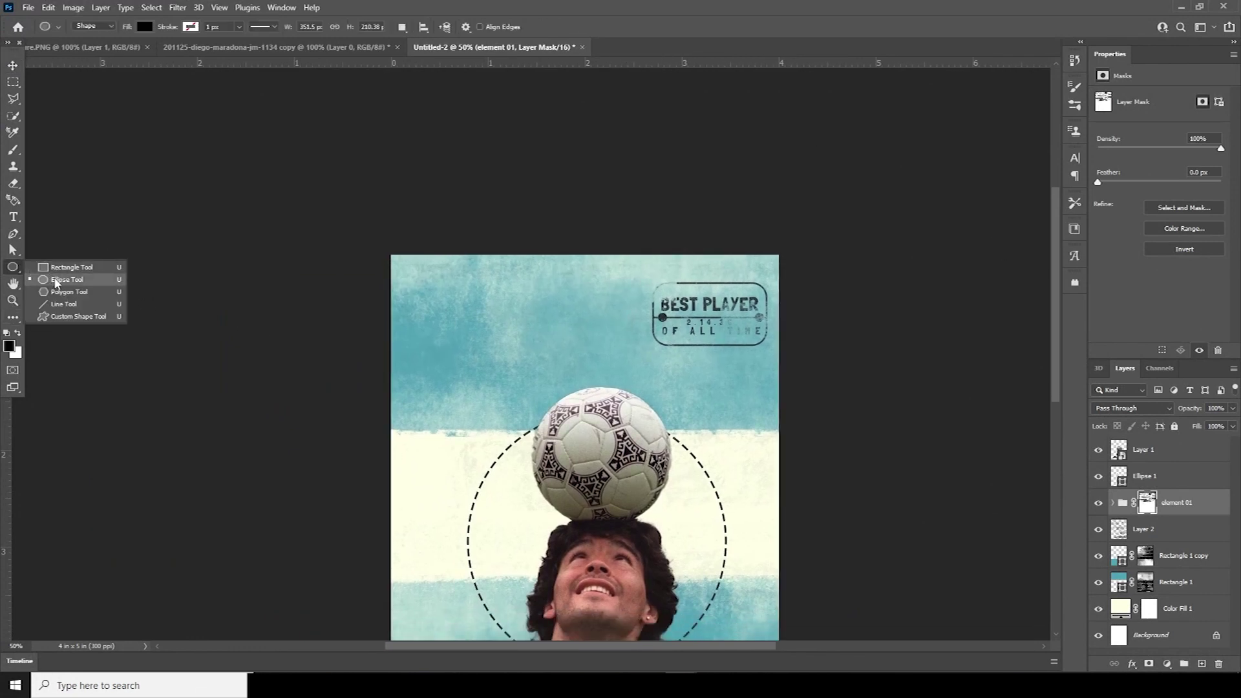
click(55, 282)
drag(528, 289, 565, 322)
click(1130, 512)
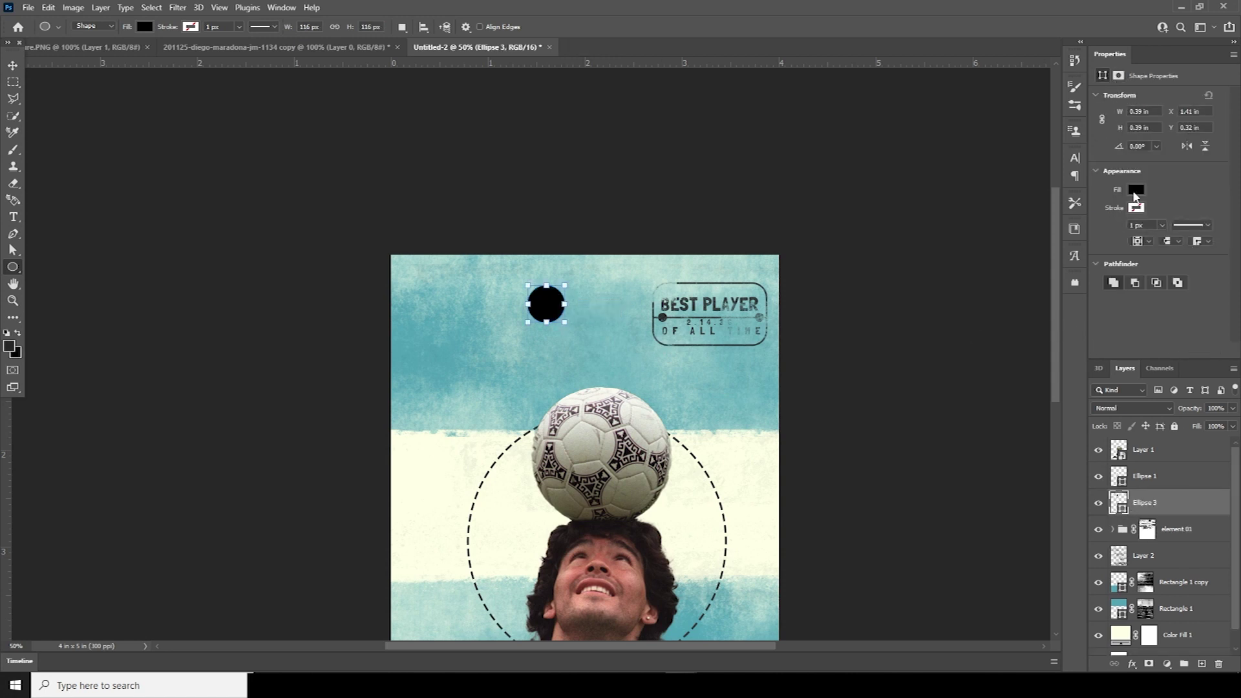
- Remove the new circle's fill and give it a dark grey stroke
click(1135, 190)
click(1070, 216)
click(1173, 180)
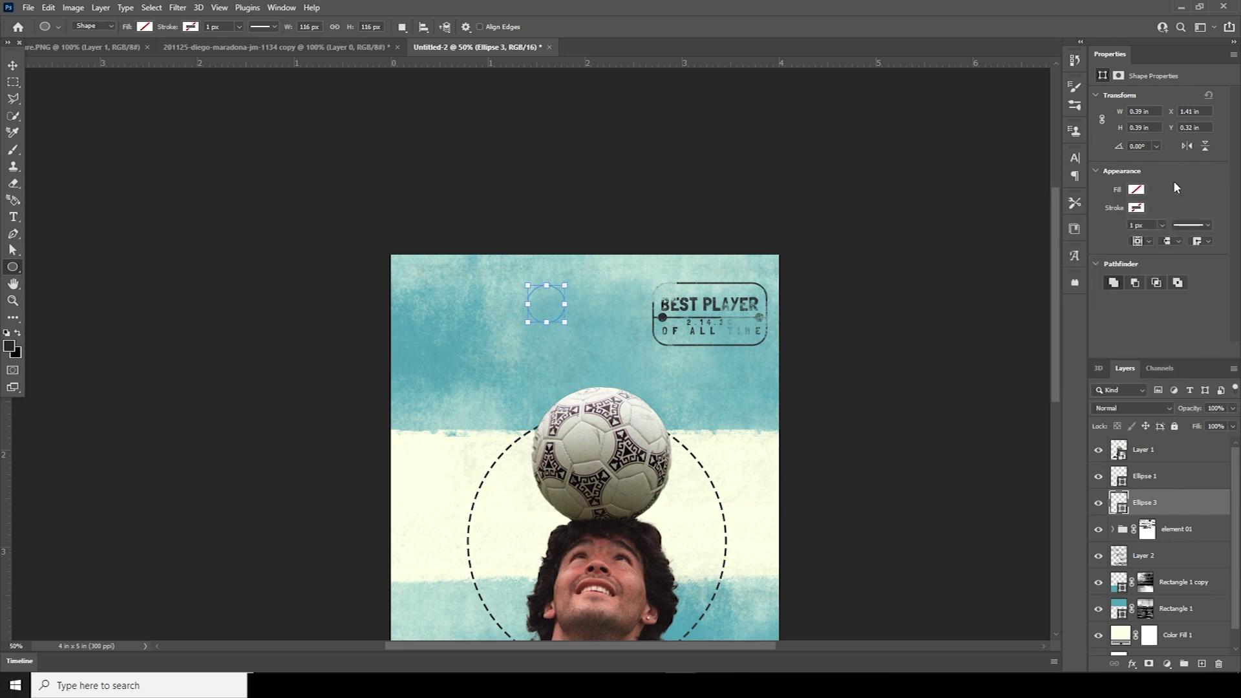
click(1135, 207)
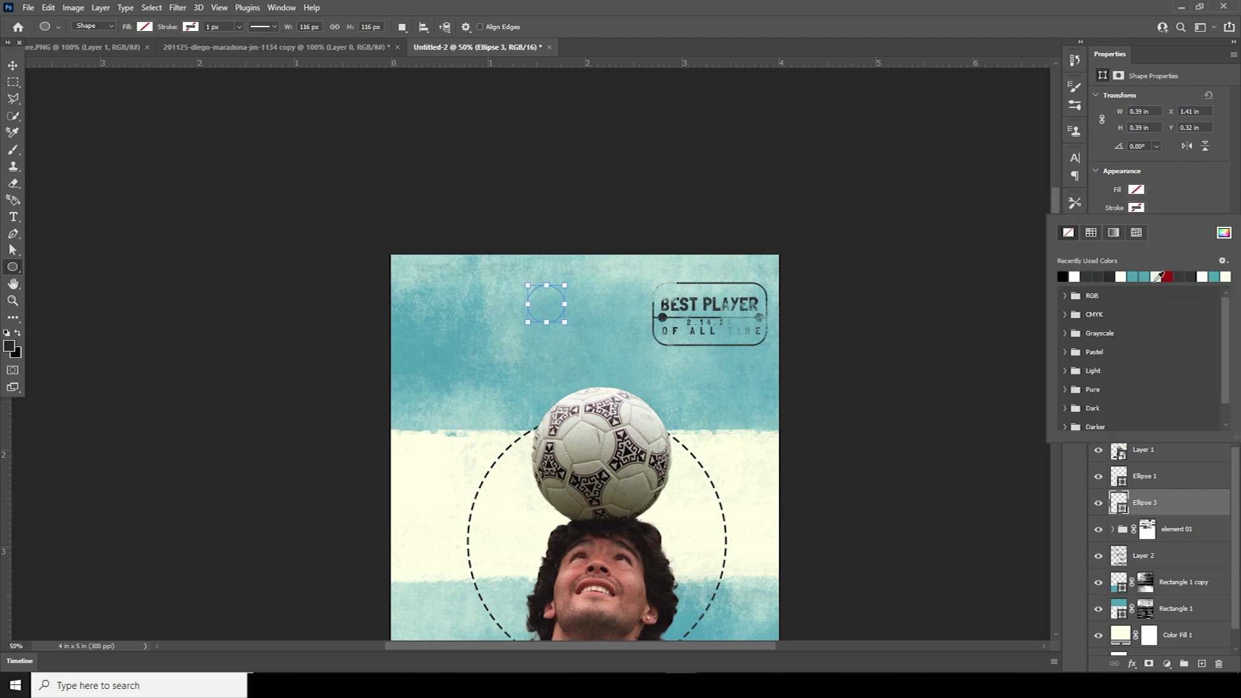
click(1111, 276)
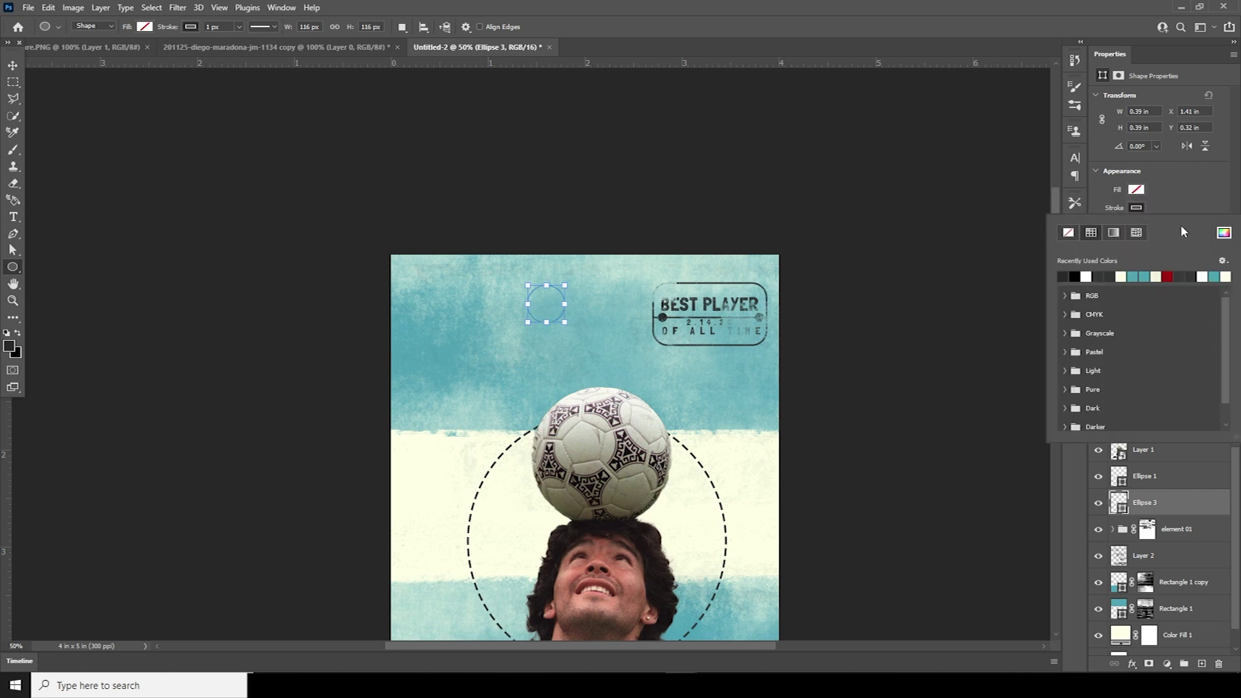
click(1179, 190)
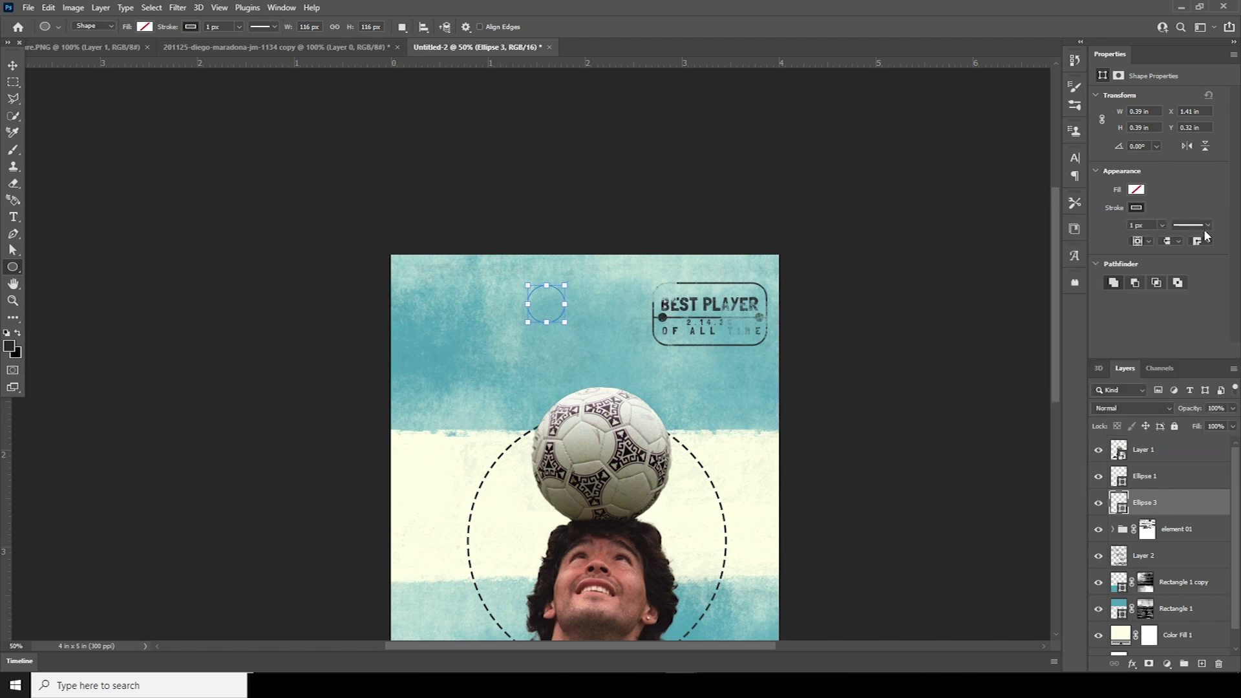
- Keep the small circle's stroke solid and set its width to 3 px
click(1205, 225)
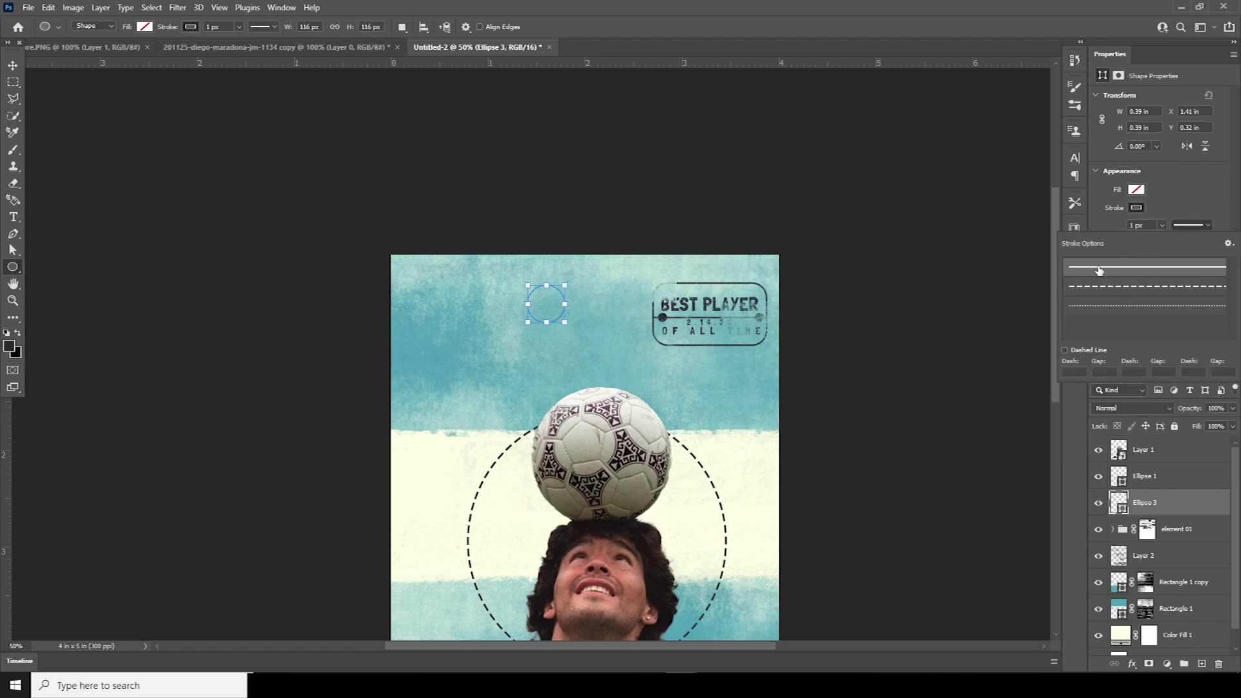
click(1168, 213)
click(1162, 225)
drag(1163, 241, 1167, 242)
click(1093, 222)
text(3)
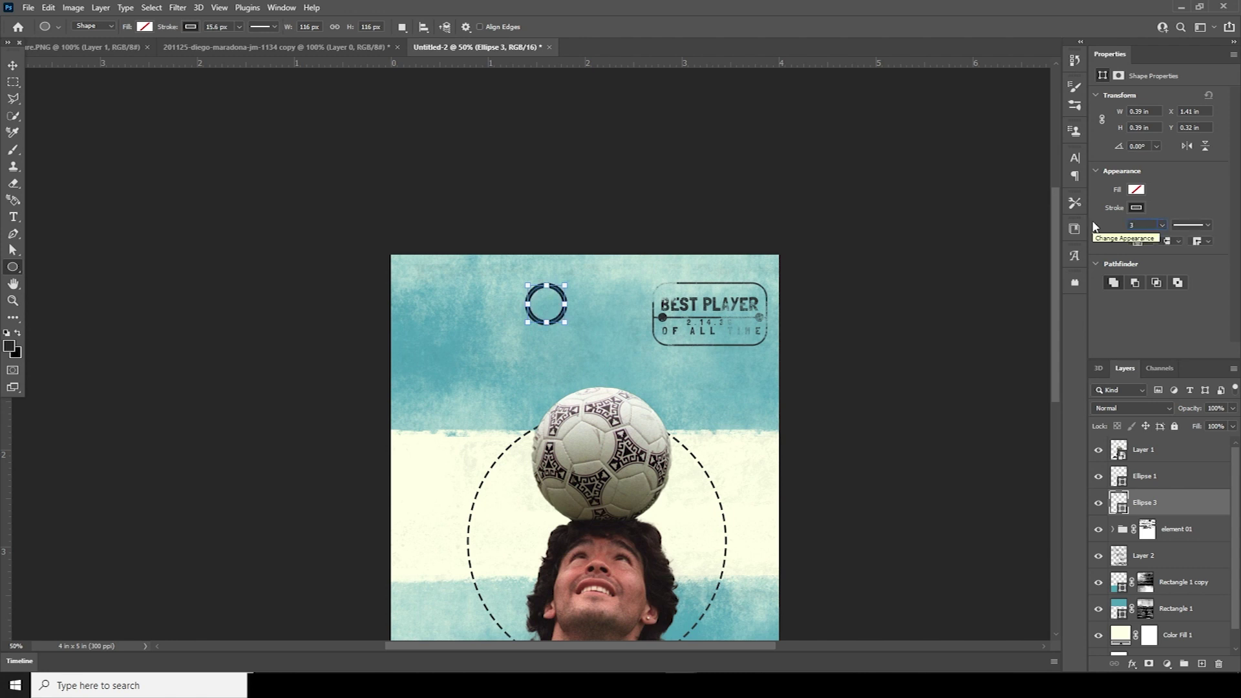
- Add the text ARG above the Ellipse 1 layer, to the left of the small circle
click(1161, 475)
click(13, 217)
click(444, 314)
text(ARG)
click(13, 67)
scroll(519, 354, up, 2)
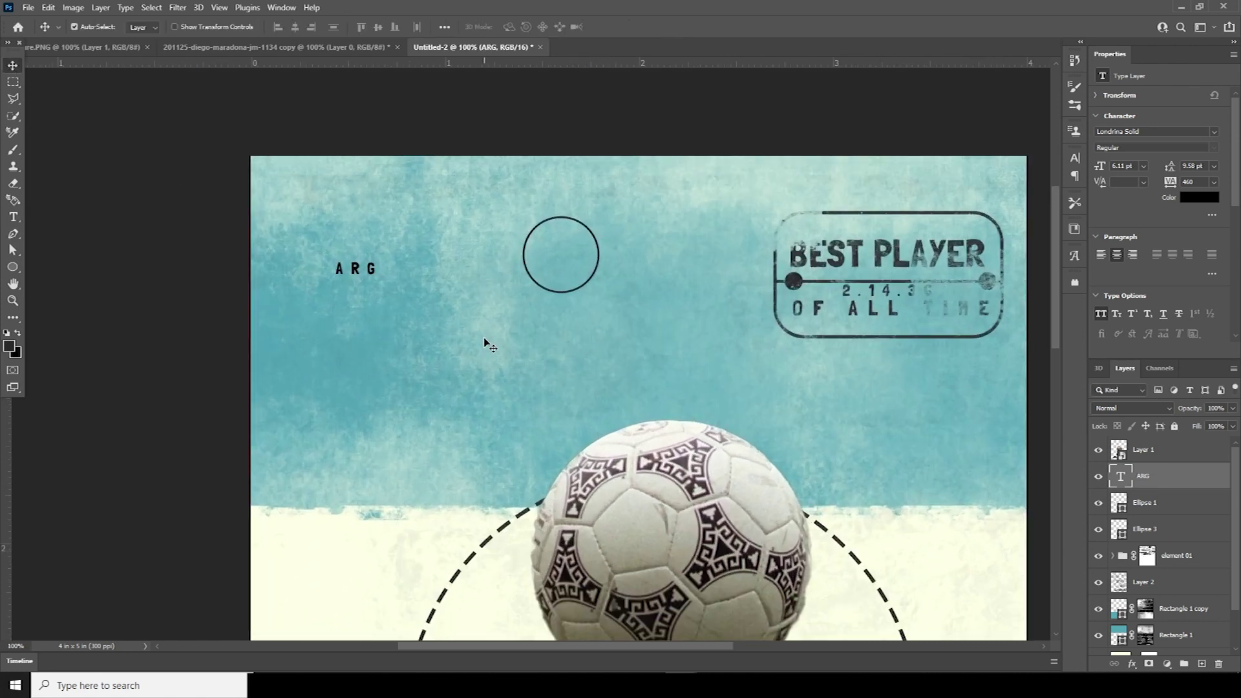
- Move the ARG text into the small circle and place a duplicate of it directly below
key(ctrl+t)
drag(373, 273, 571, 256)
drag(570, 256, 562, 278)
key(Return)
- Change the lower copy's text to PSD and place another ARG copy between the two lines inside the circle
double_click(1119, 478)
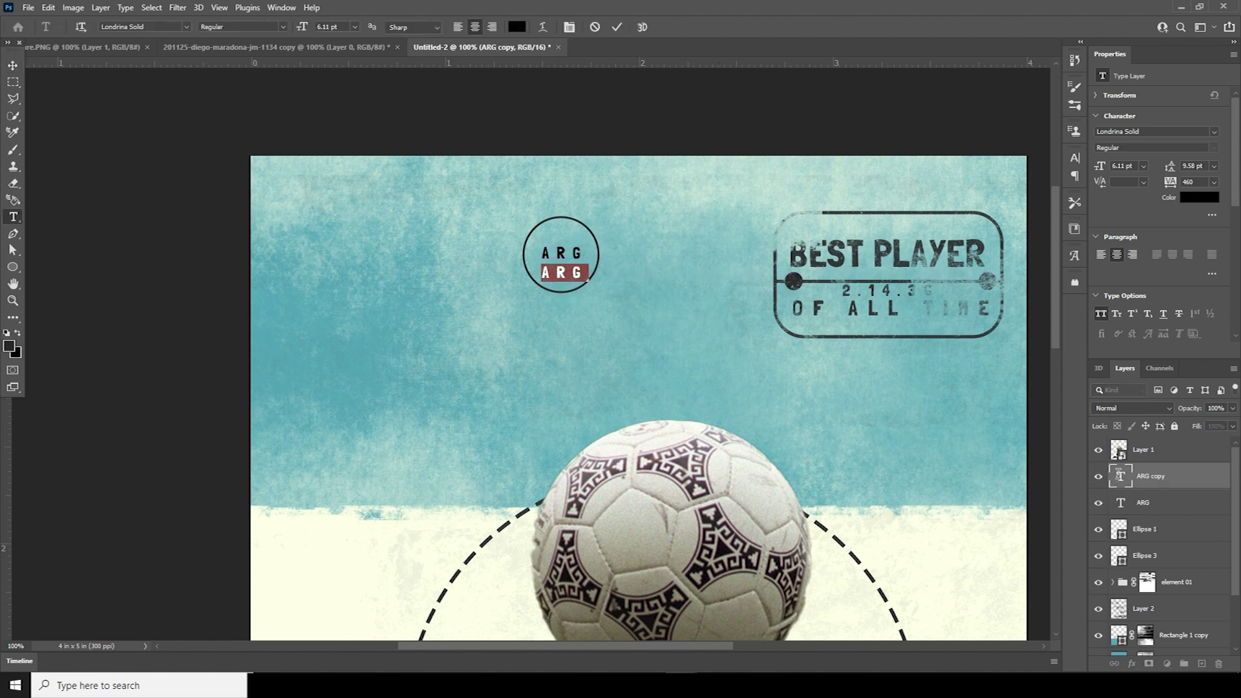
text(PSD)
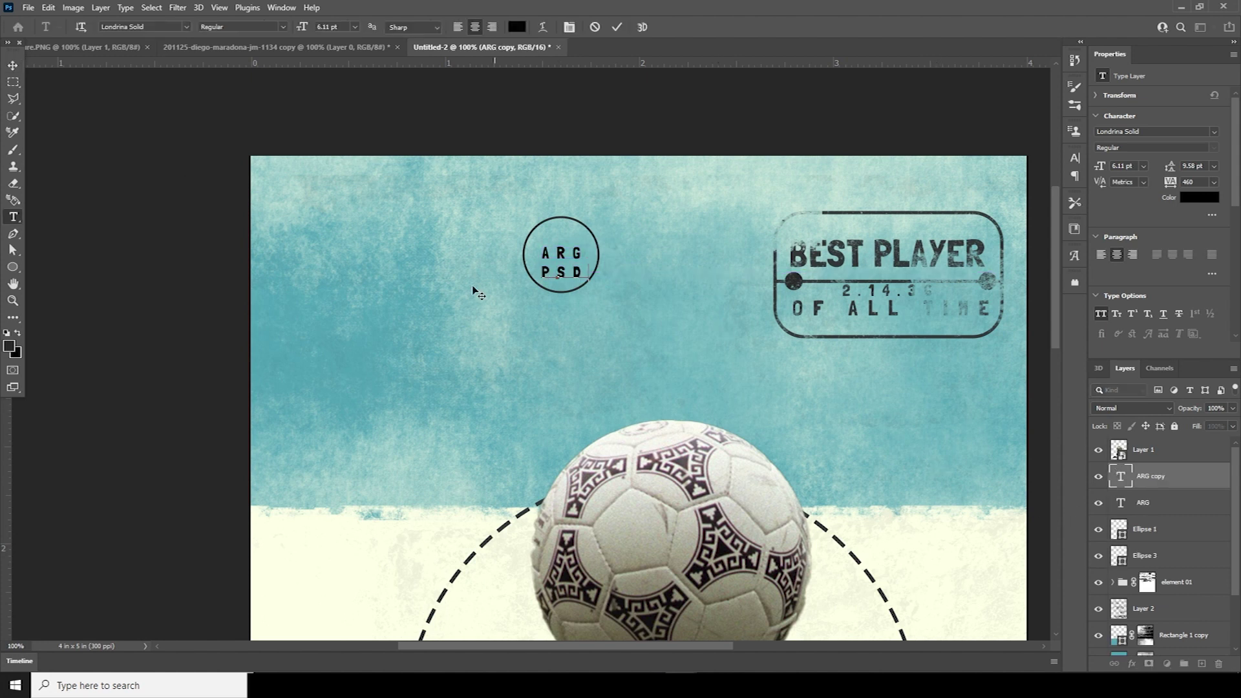
click(13, 65)
mouse_move(582, 262)
mouse_down()
mouse_move(588, 280)
mouse_move(562, 261)
mouse_up()
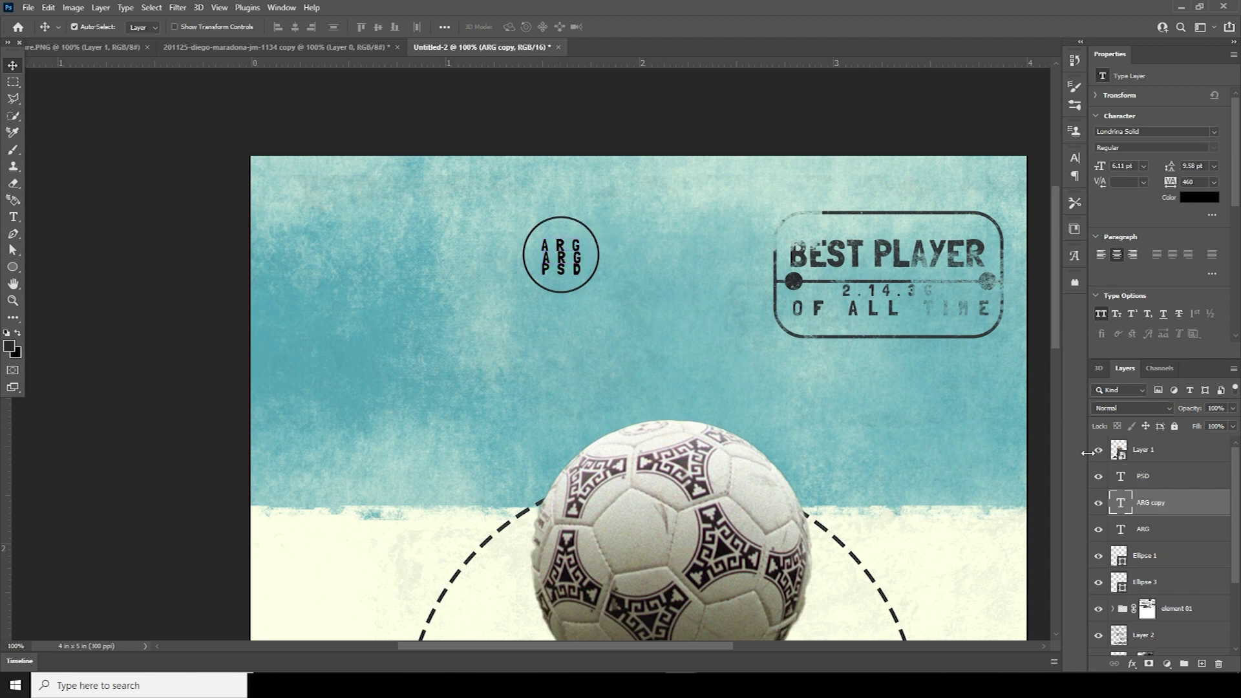
- Change the middle text in the small circle to 2.36.18 and draw a black bar about 52 x 8 px above ARG
double_click(1118, 507)
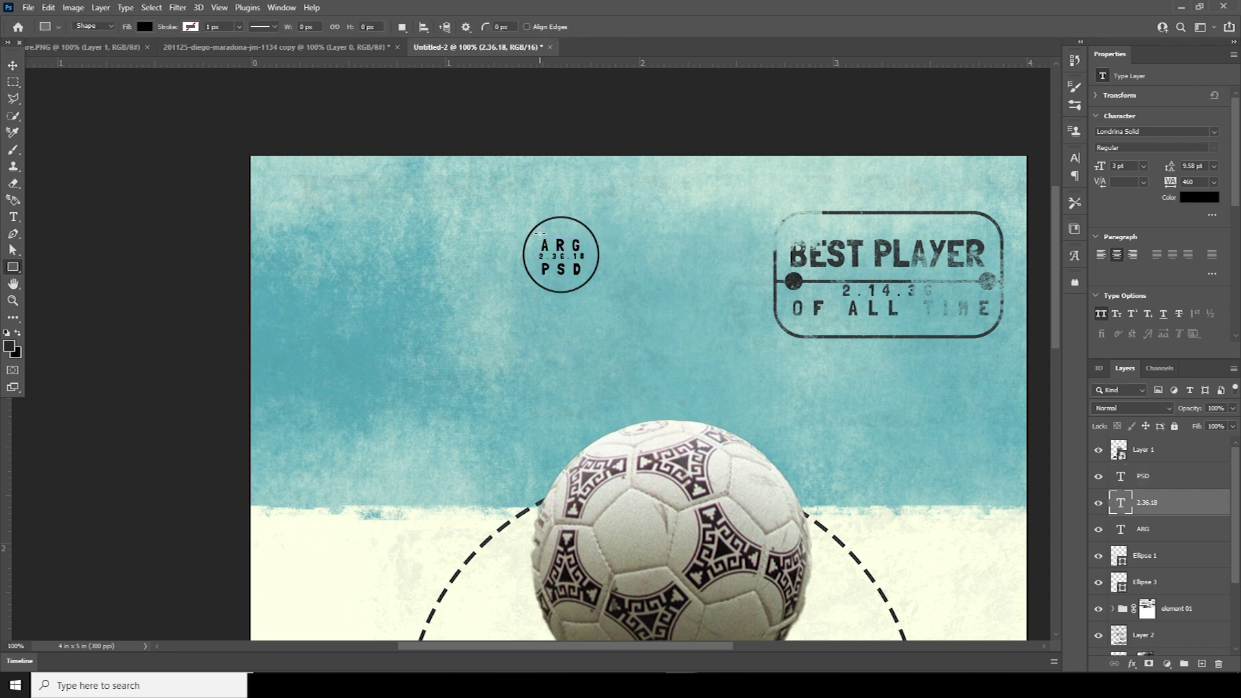
drag(542, 229, 576, 234)
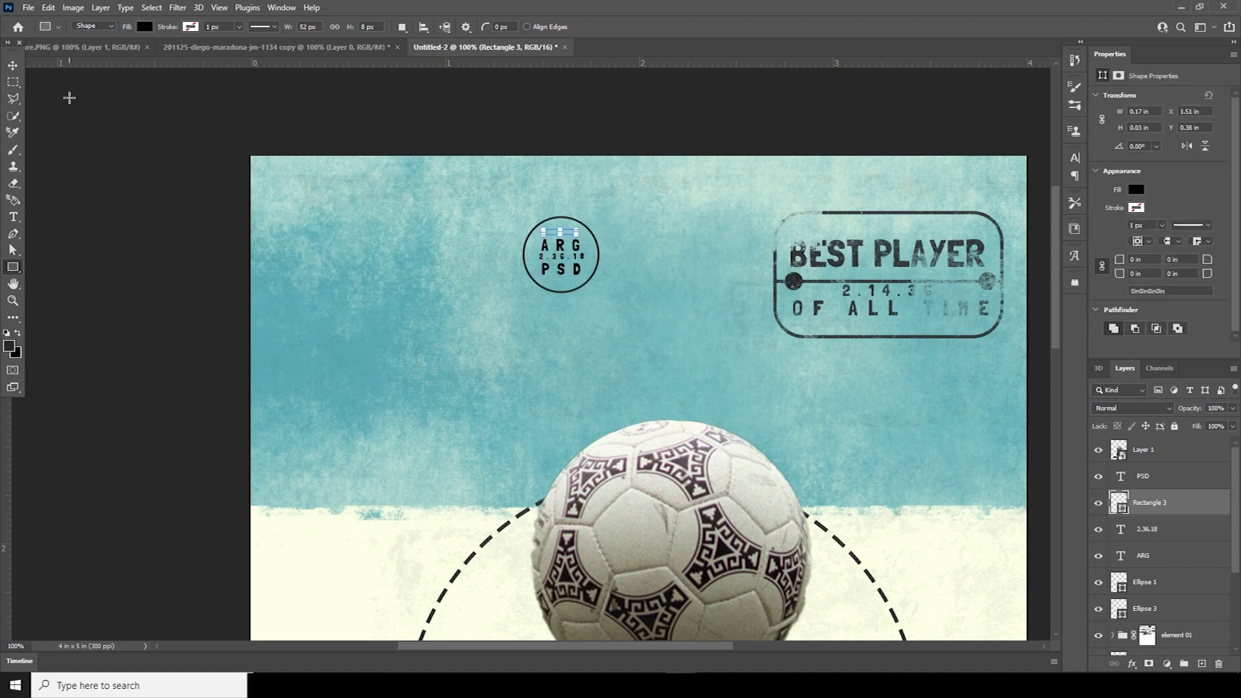
click(12, 66)
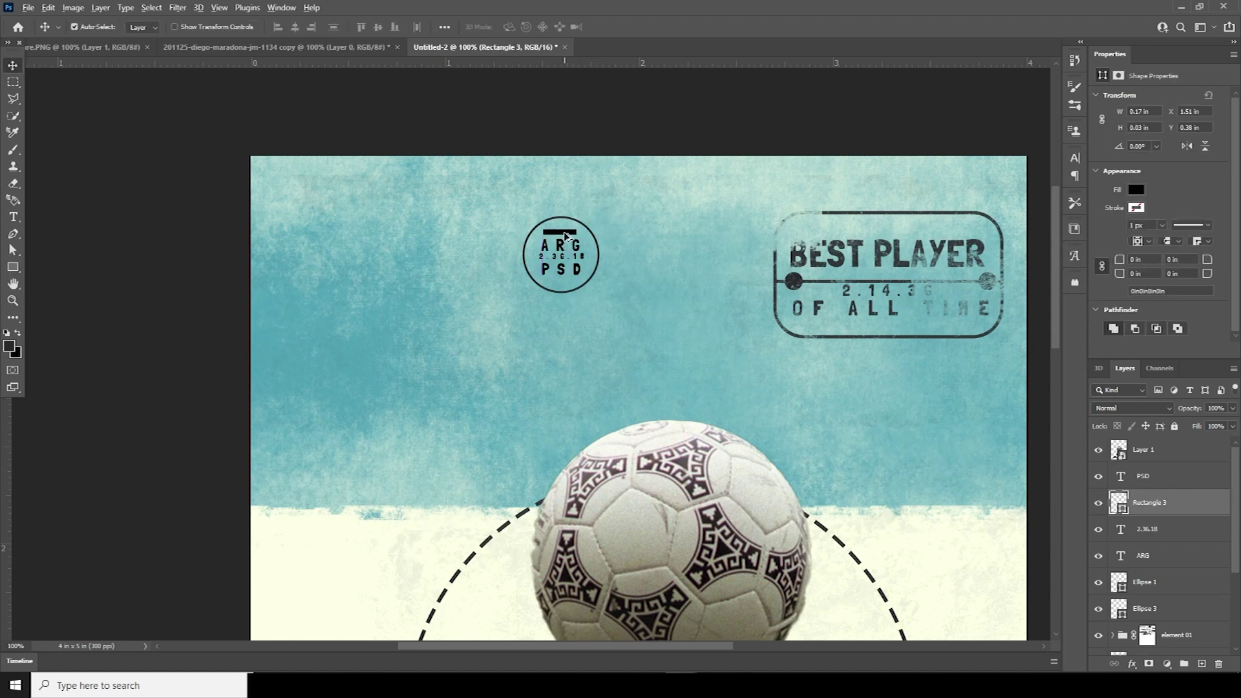
- Move Ellipse 1 below Ellipse 3, group Ellipse 3 with the emblem's text and bar layers, and name the group element 02
click(1144, 477)
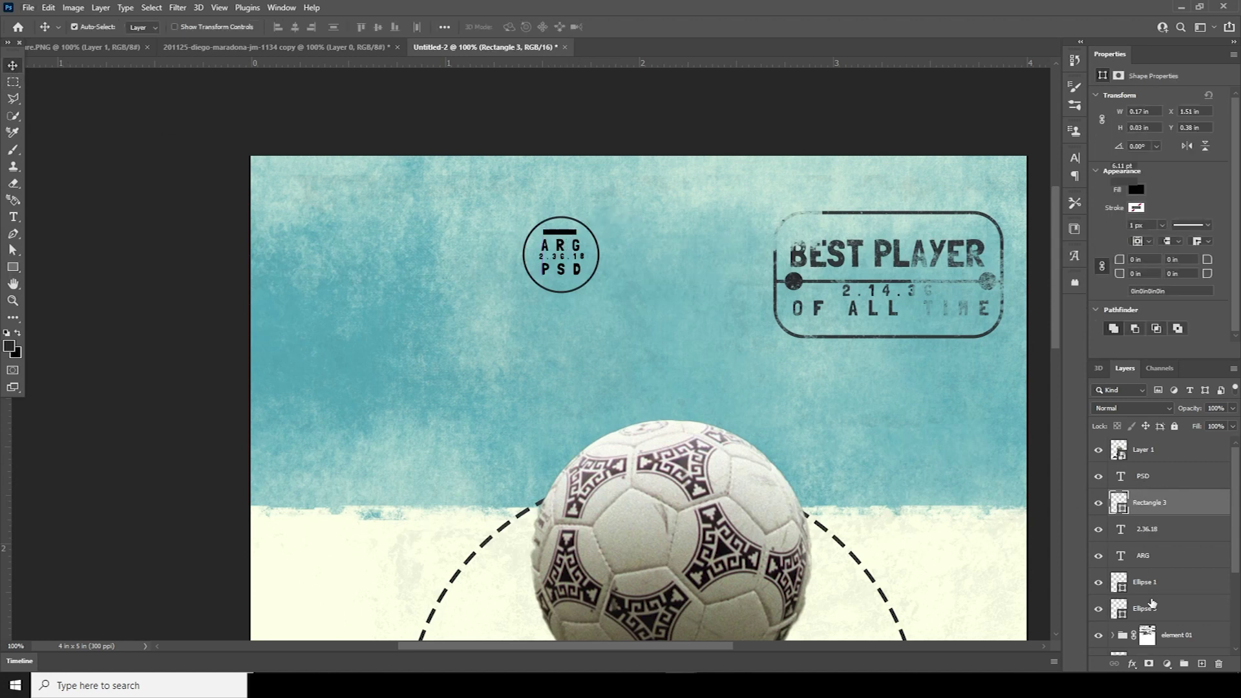
shift+click(1133, 566)
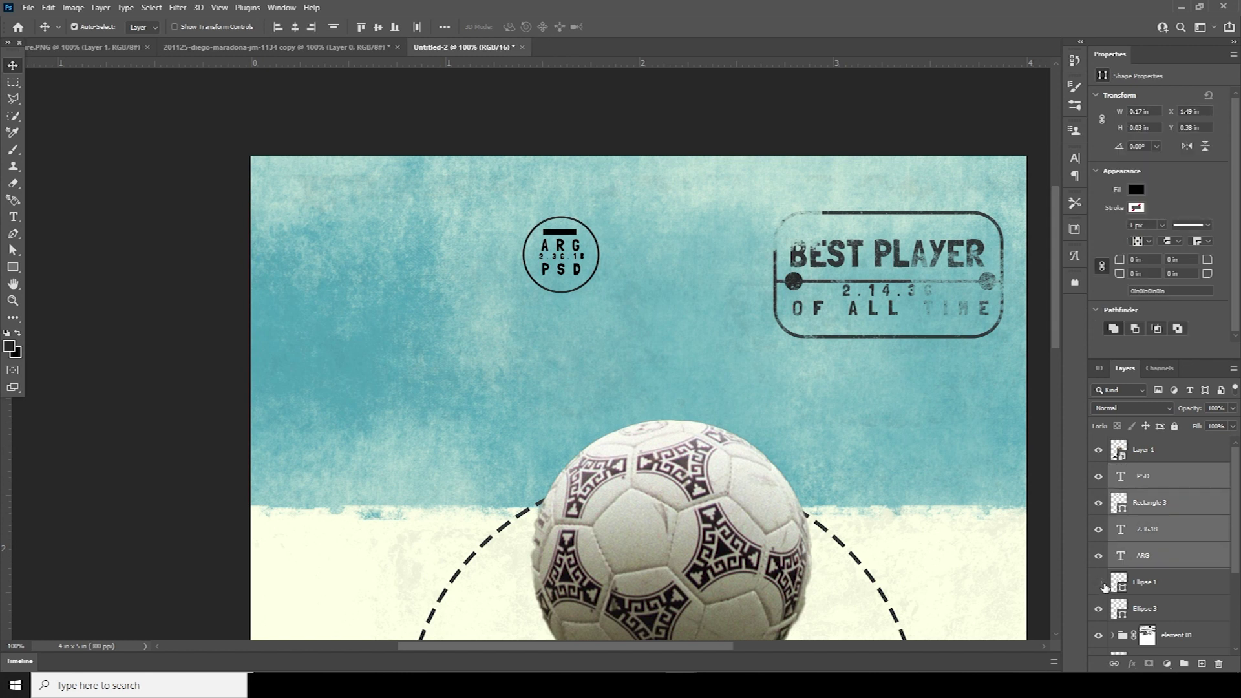
drag(1124, 585, 1131, 613)
click(1125, 589)
shift+click(1136, 477)
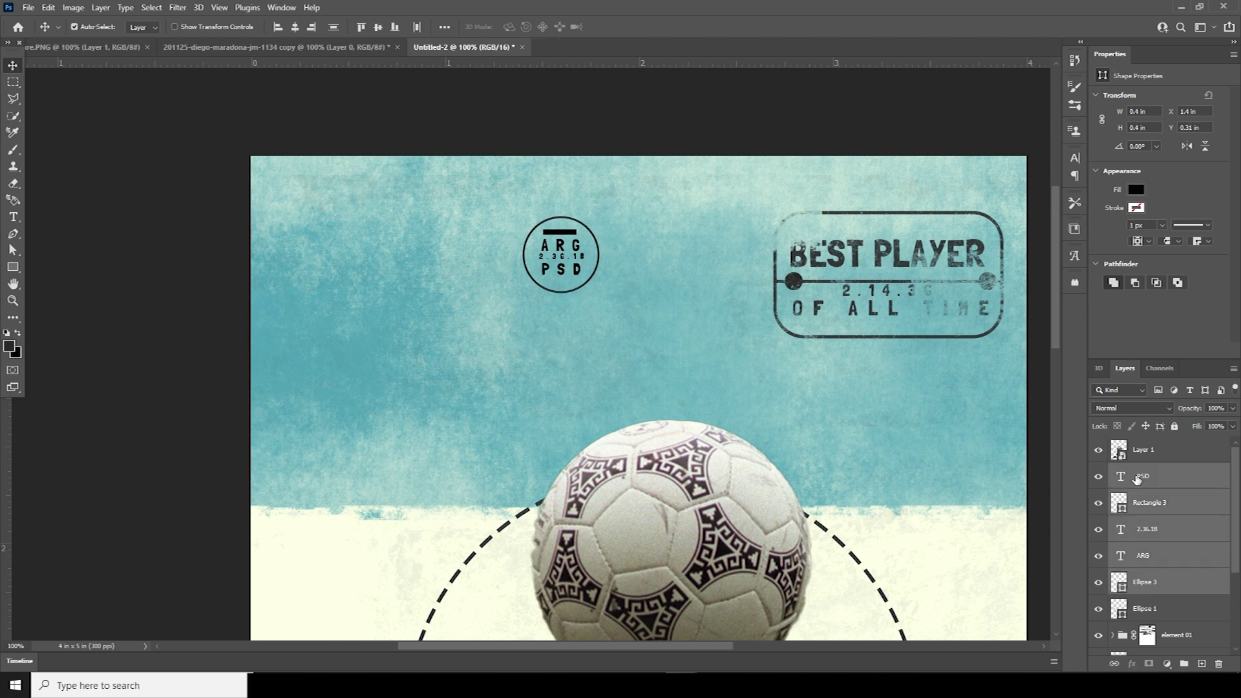
key(ctrl+g)
double_click(1146, 473)
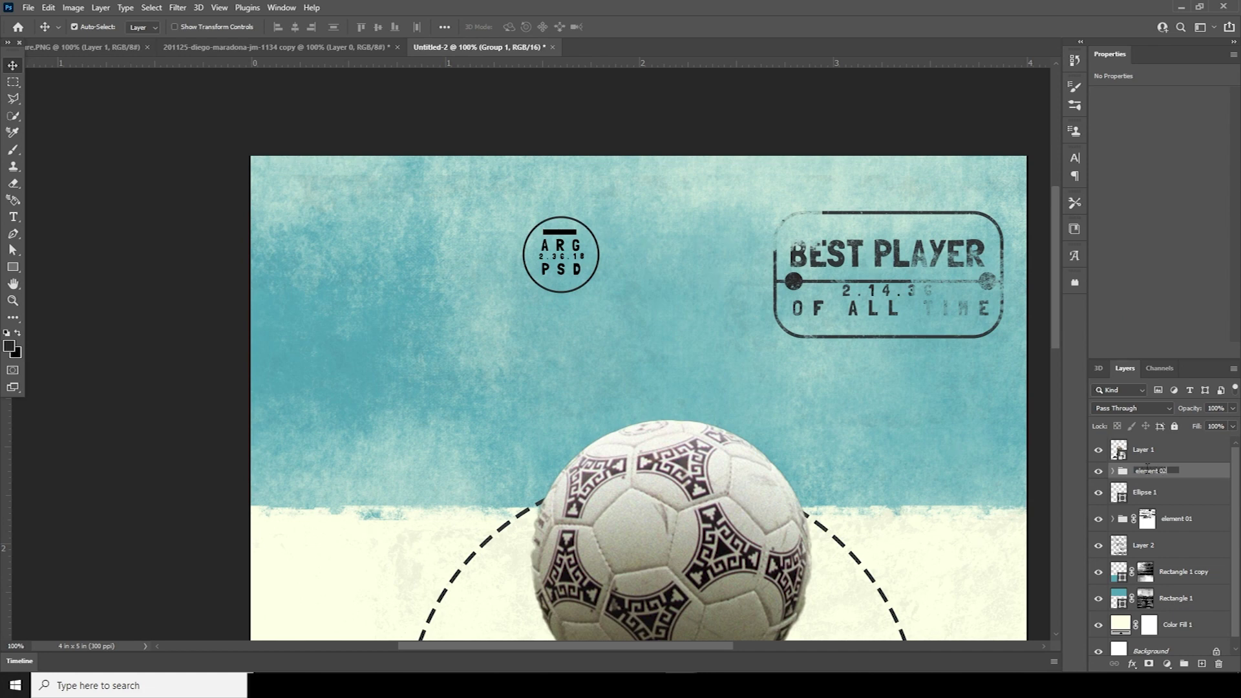
- Add a layer mask to the element 02 group and distress the circular emblem with a grunge brush
click(1121, 475)
click(1149, 663)
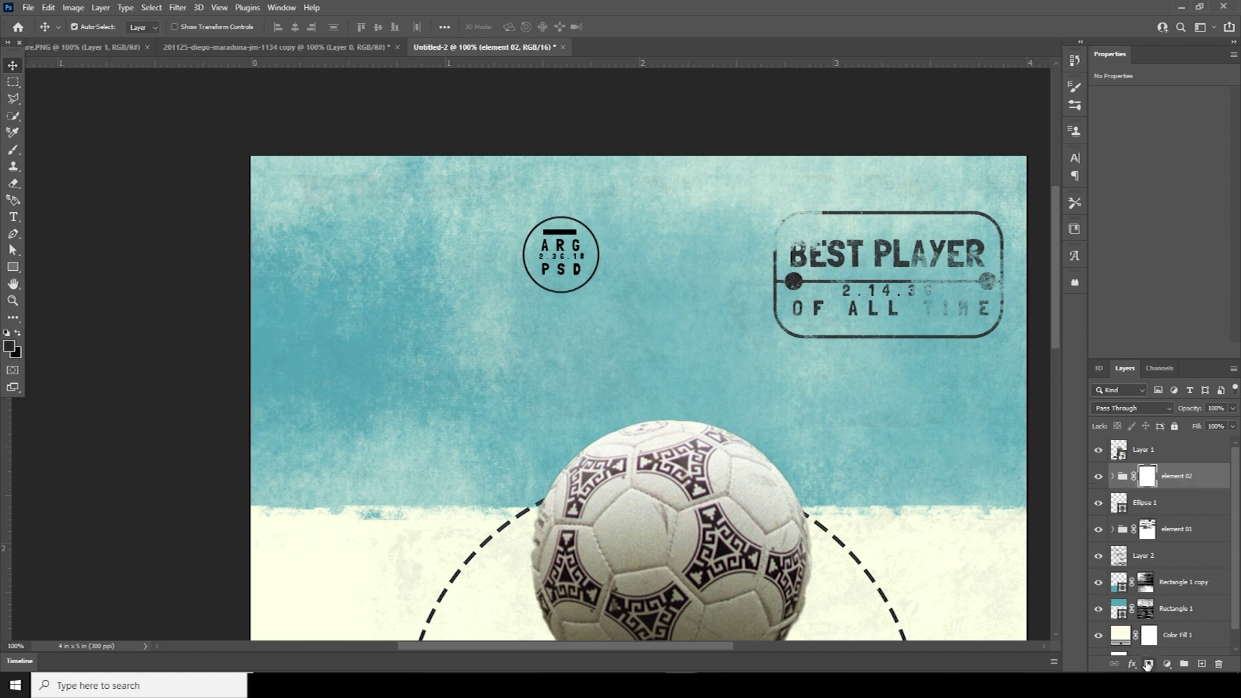
key(b)
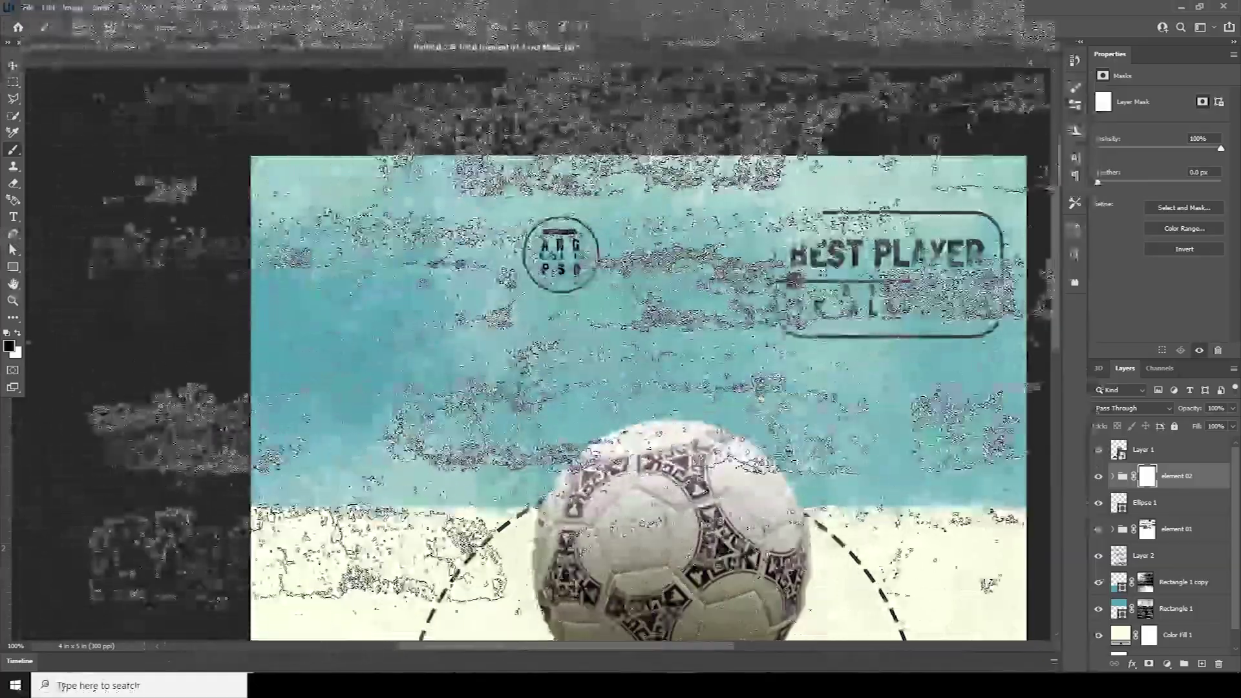
click(607, 330)
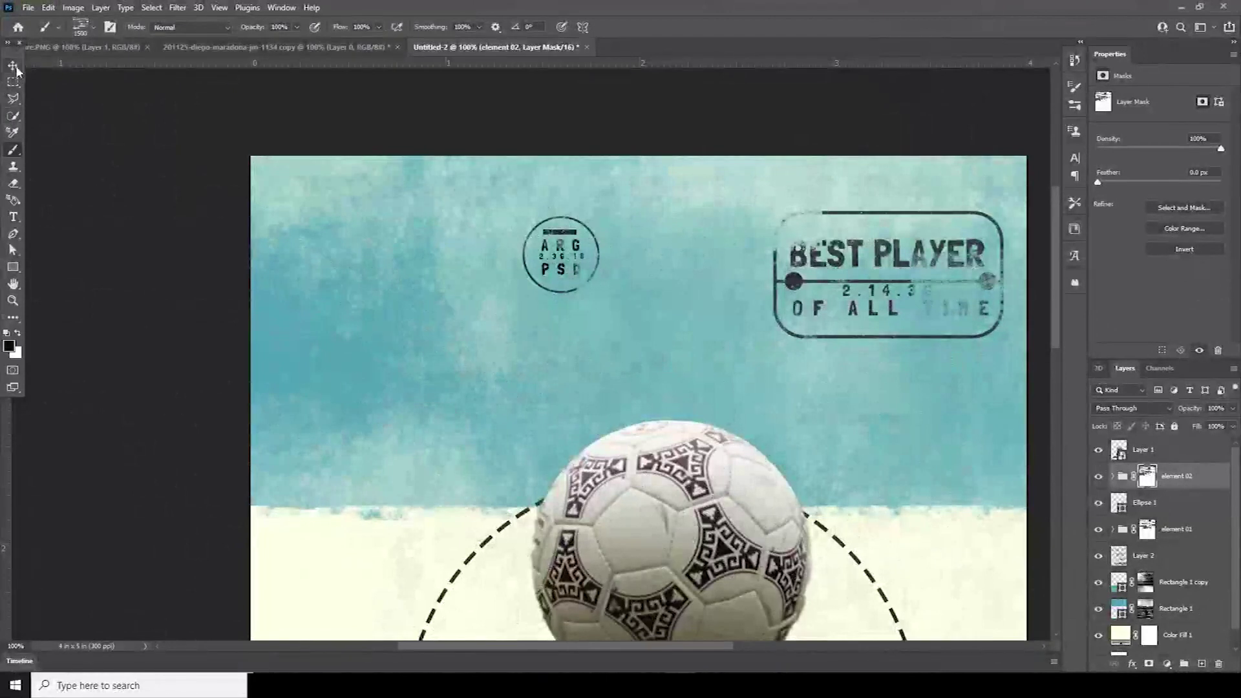
click(13, 66)
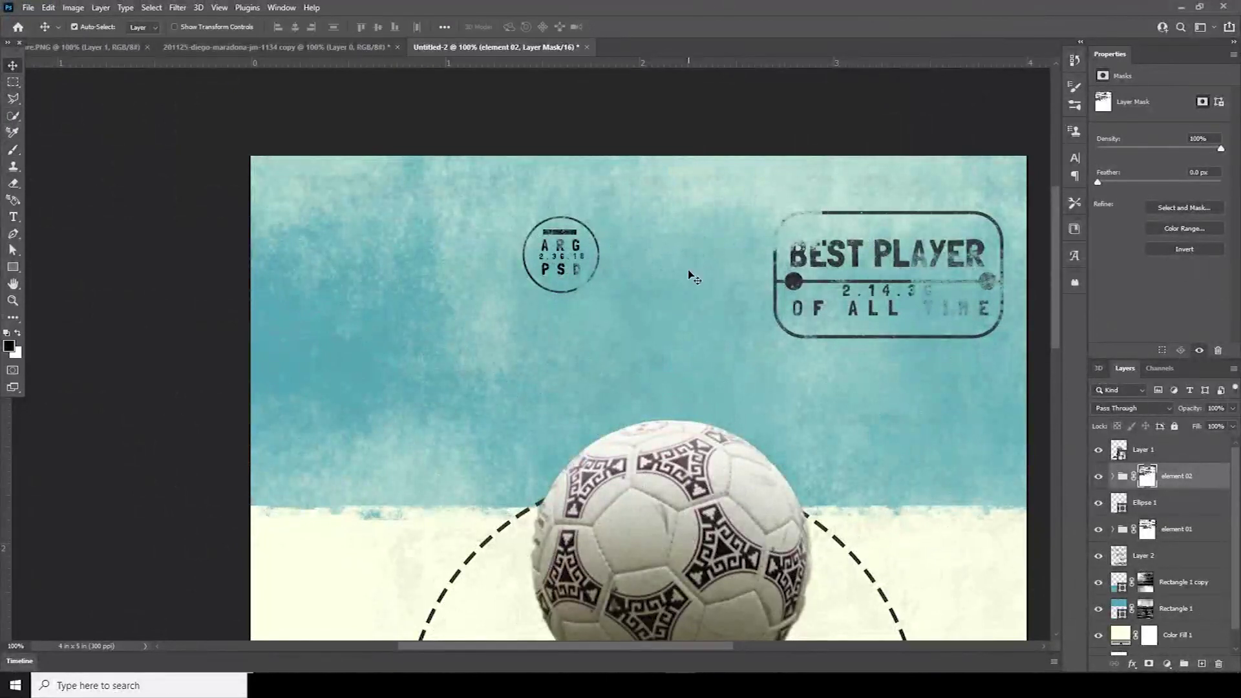
- Draw a rectangle about 1.32 x 0.19 in across the upper part of the football and move its layer above Layer 1
key(ctrl+minus)
key(ctrl+minus)
key(ctrl+minus)
key(ctrl+plus)
key(ctrl+plus)
drag(675, 430, 598, 279)
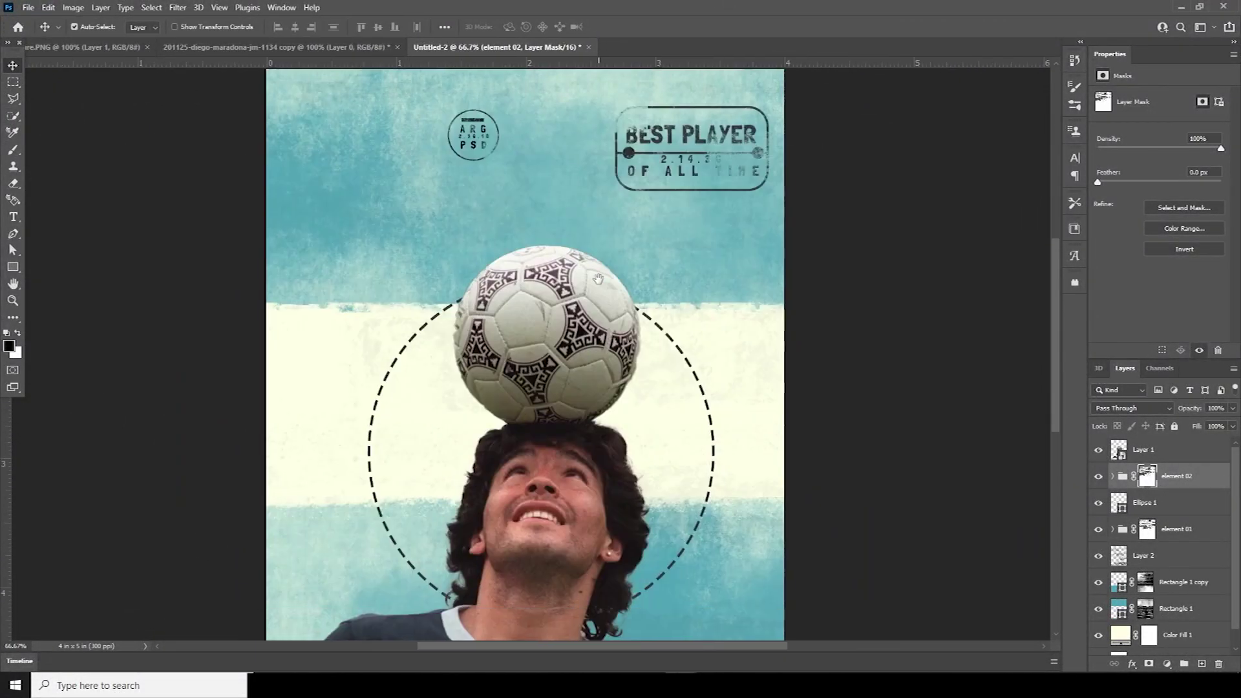
click(13, 267)
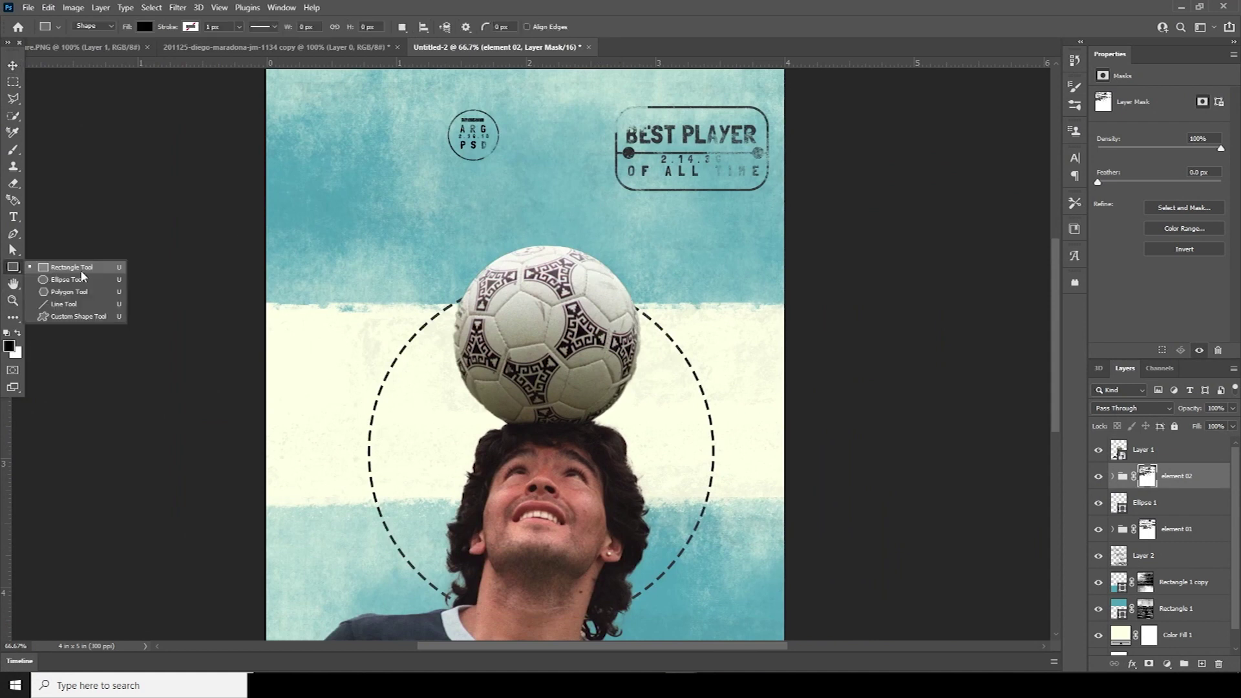
click(82, 271)
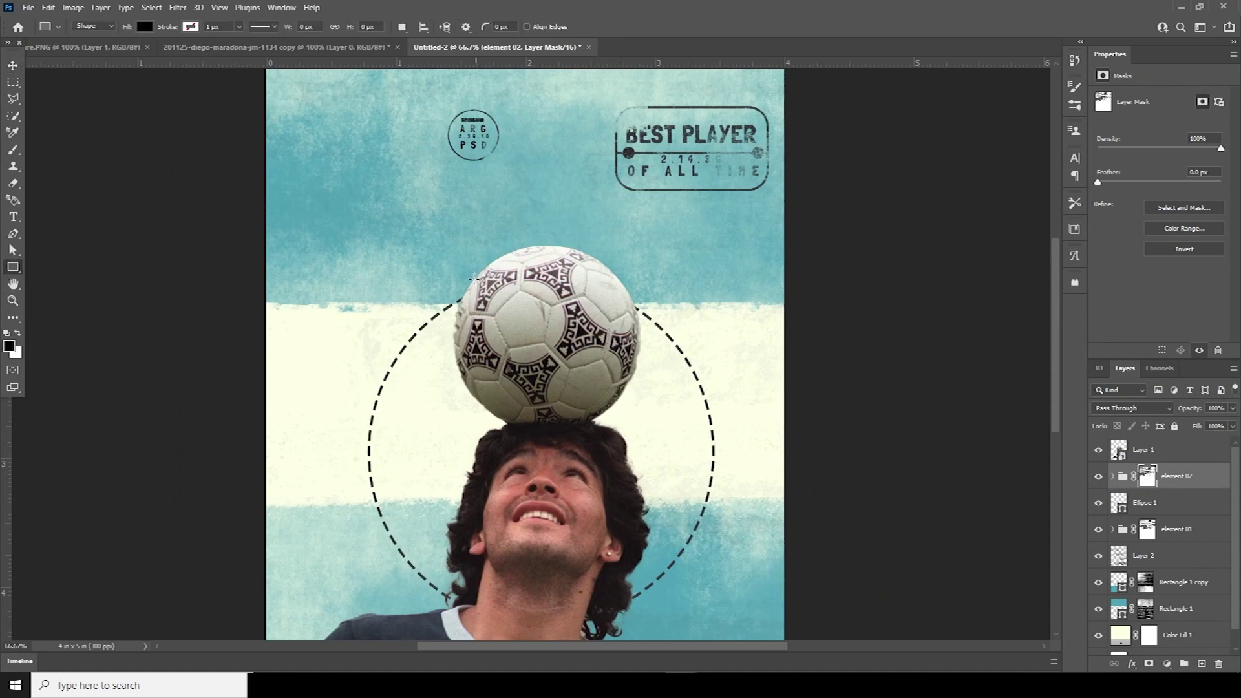
mouse_move(508, 271)
mouse_down()
mouse_move(718, 287)
mouse_move(678, 296)
mouse_up()
mouse_move(1137, 478)
mouse_down()
mouse_move(1154, 440)
mouse_move(1137, 445)
mouse_up()
- Fill the rectangle over the football with dark red #af0000 and distress it with a grunge brush on a layer mask
double_click(1120, 450)
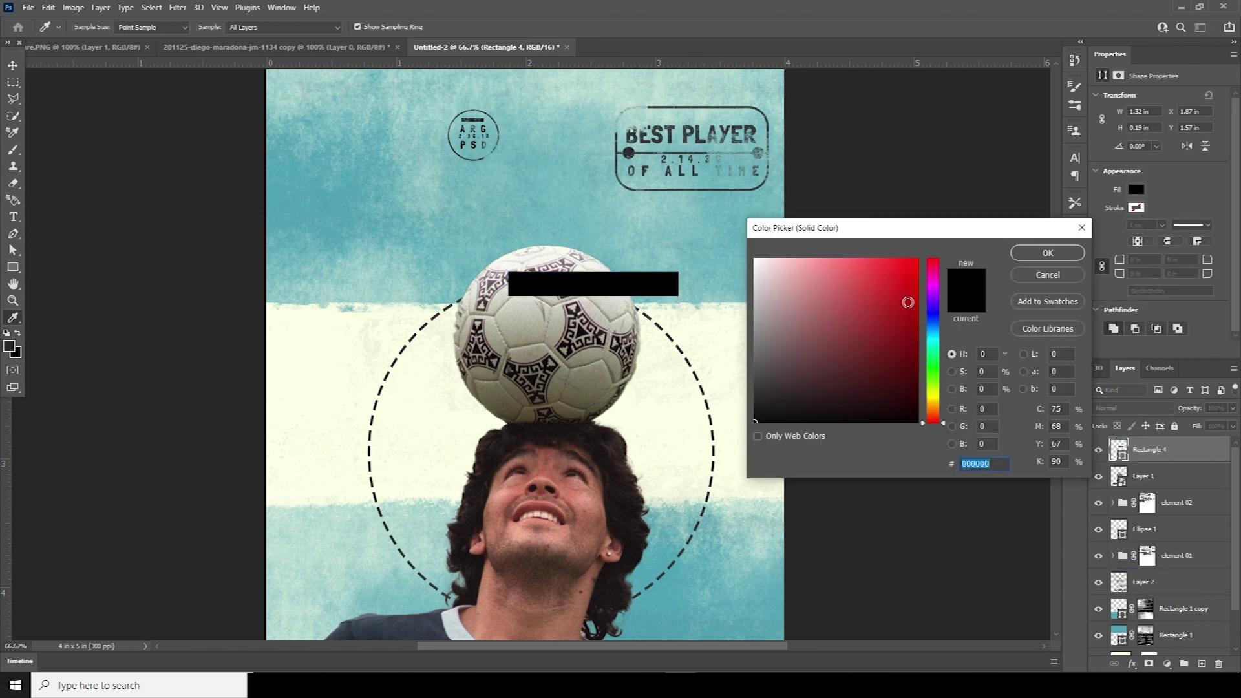
drag(908, 302, 915, 301)
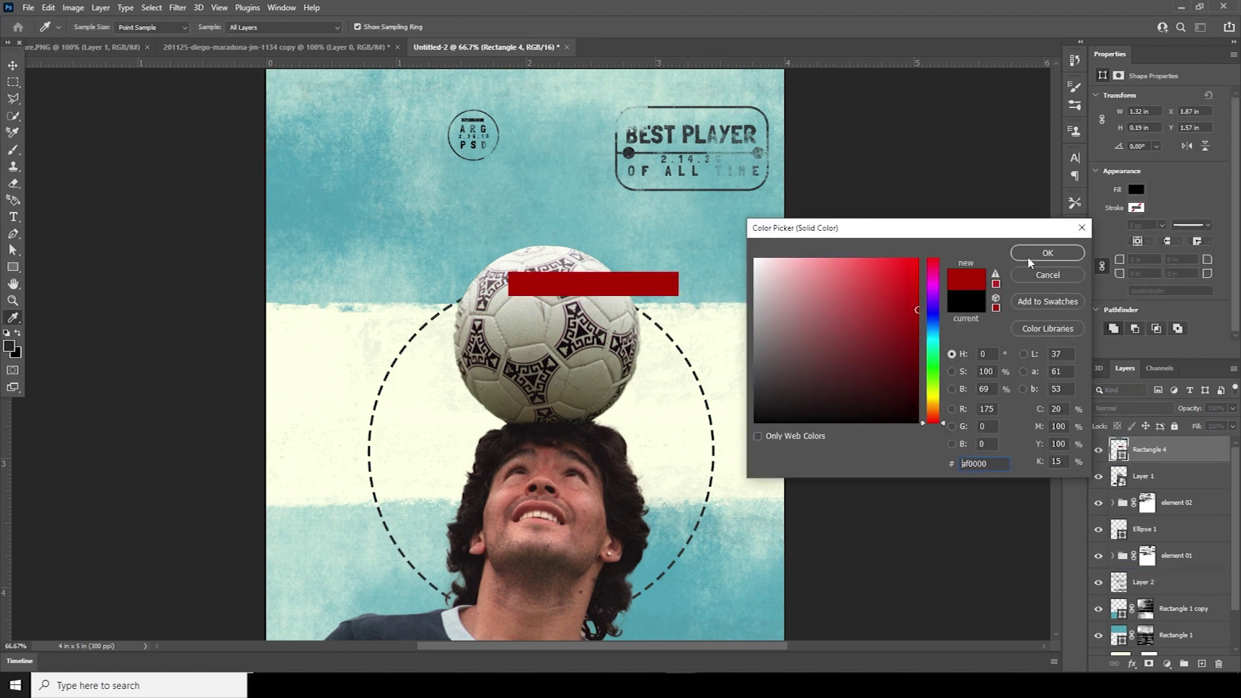
click(1044, 253)
click(1148, 663)
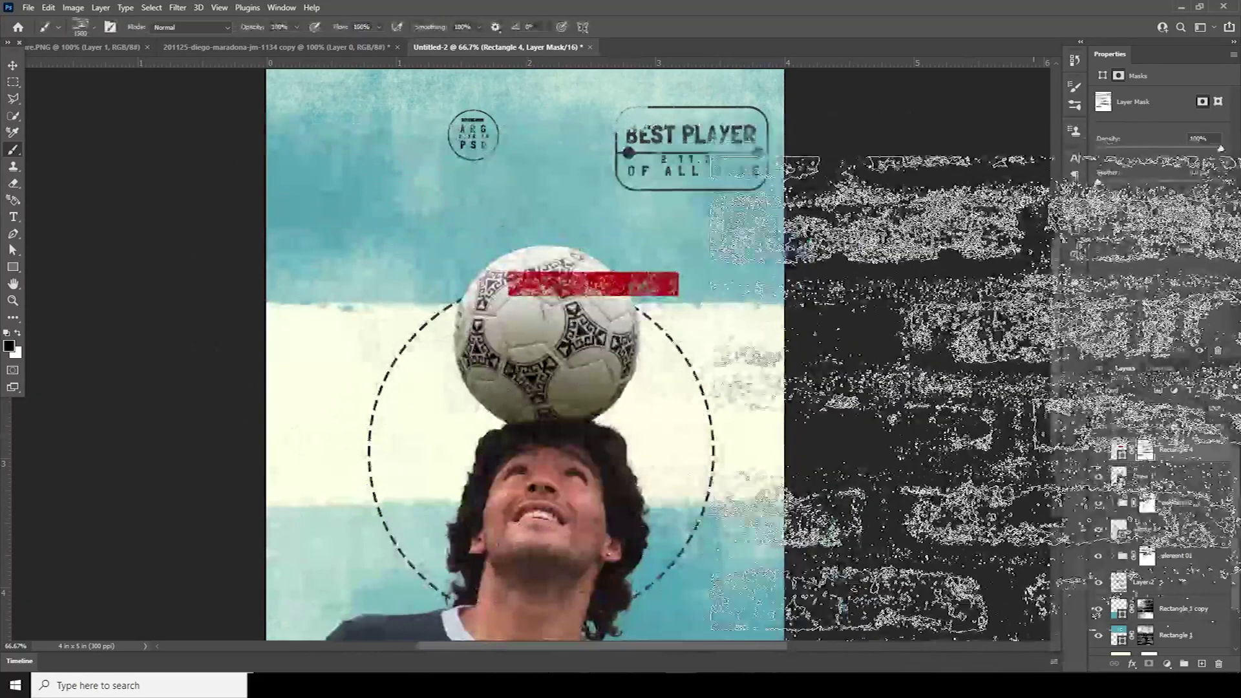
key(v)
- Duplicate the red bar, move the copy to the poster's lower left edge beside the shoulder, and delete the copy's layer mask
key(ctrl+minus)
key(ctrl+minus)
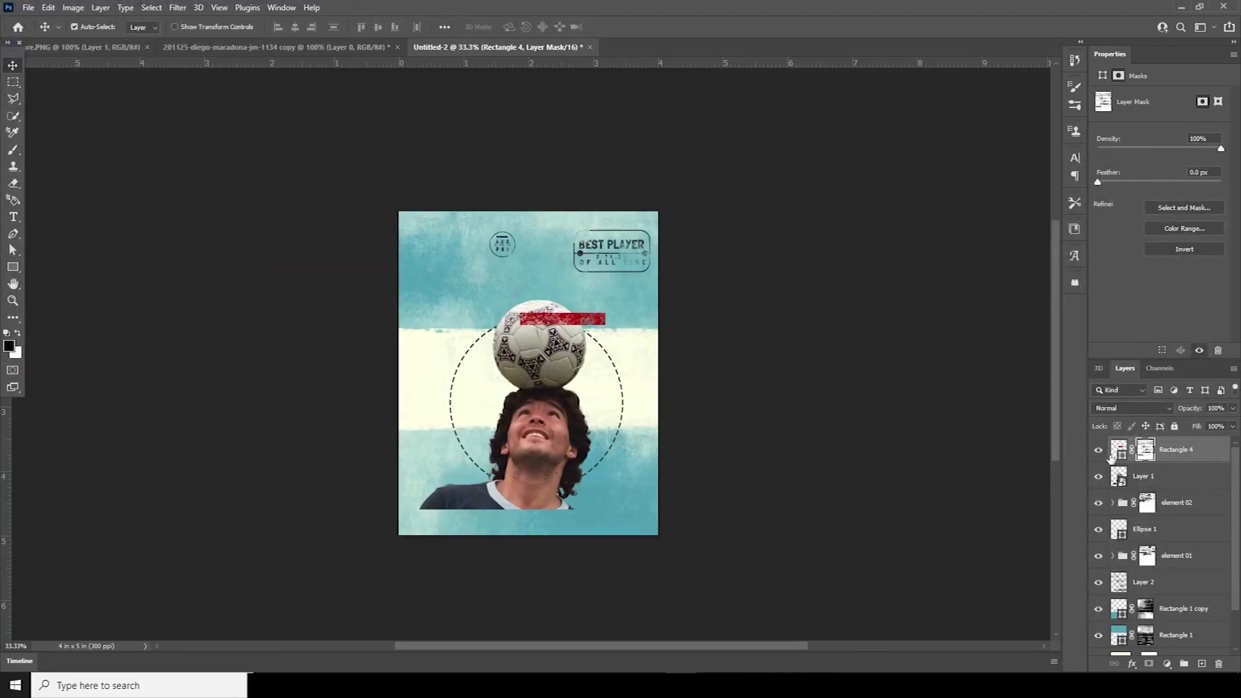
key(ctrl+j)
key(ctrl+t)
drag(578, 321, 427, 514)
key(Return)
click(1146, 457)
key(Delete)
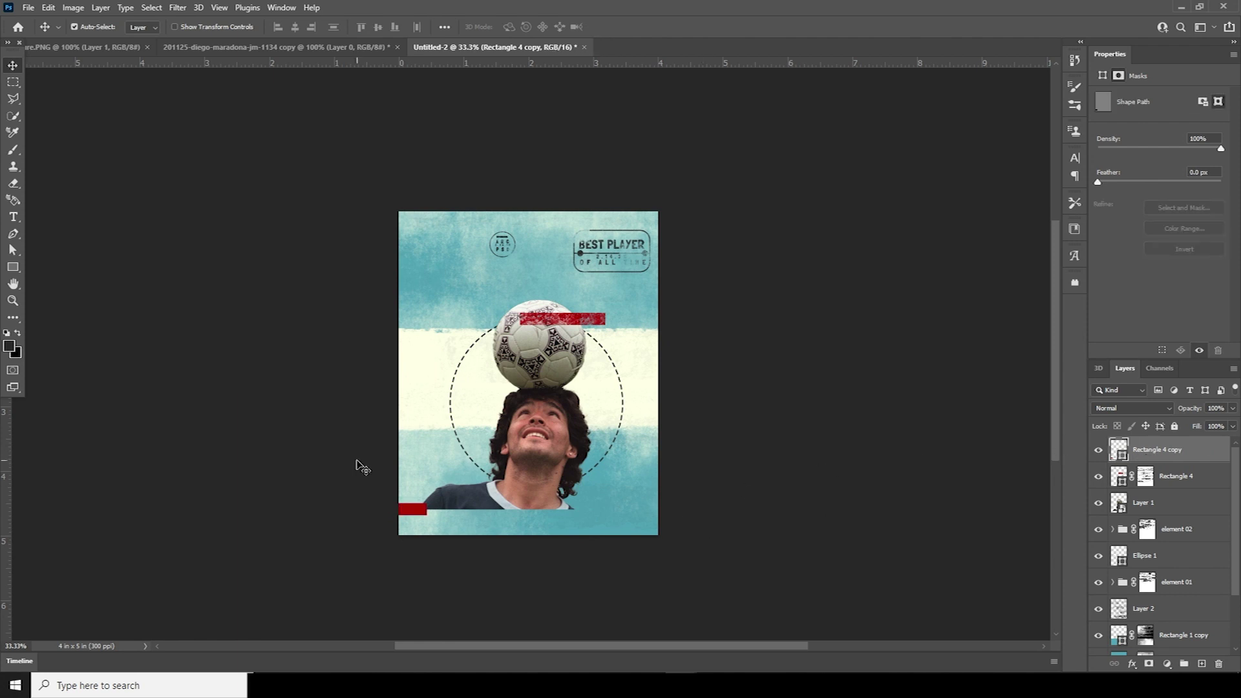
- Set the foreground colour to cream #feffe7, sampled from the poster's middle stripe
key(ctrl+plus)
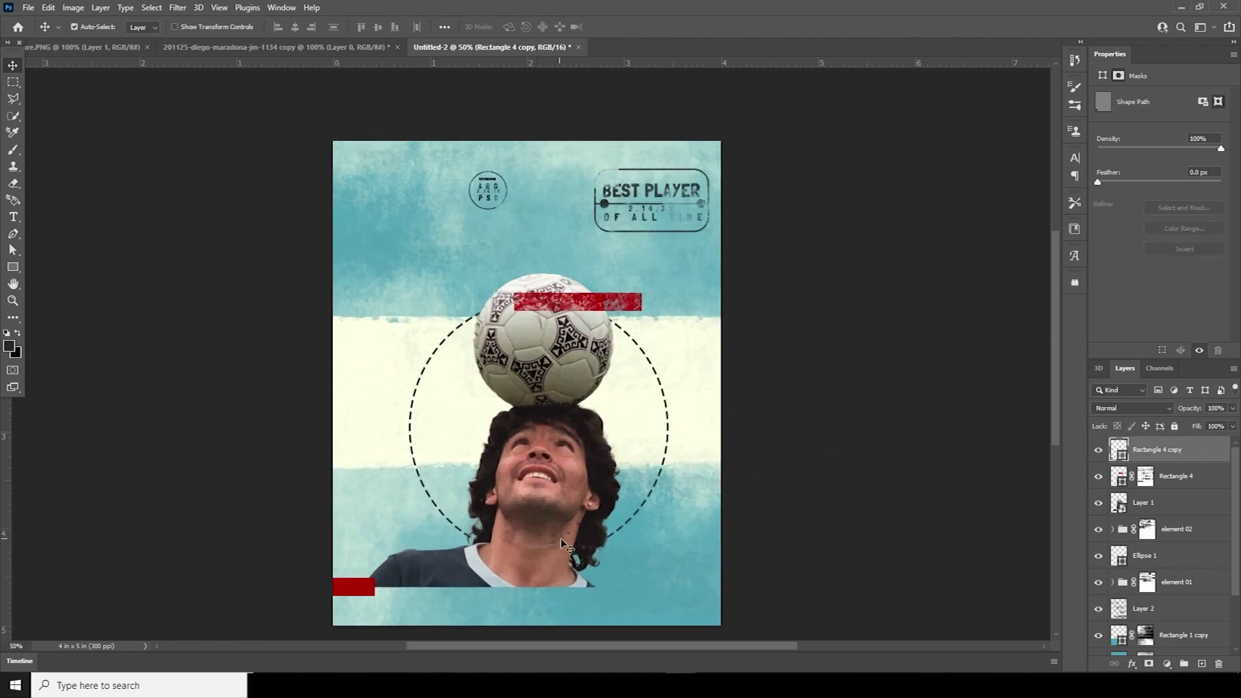
drag(503, 471, 503, 442)
click(13, 267)
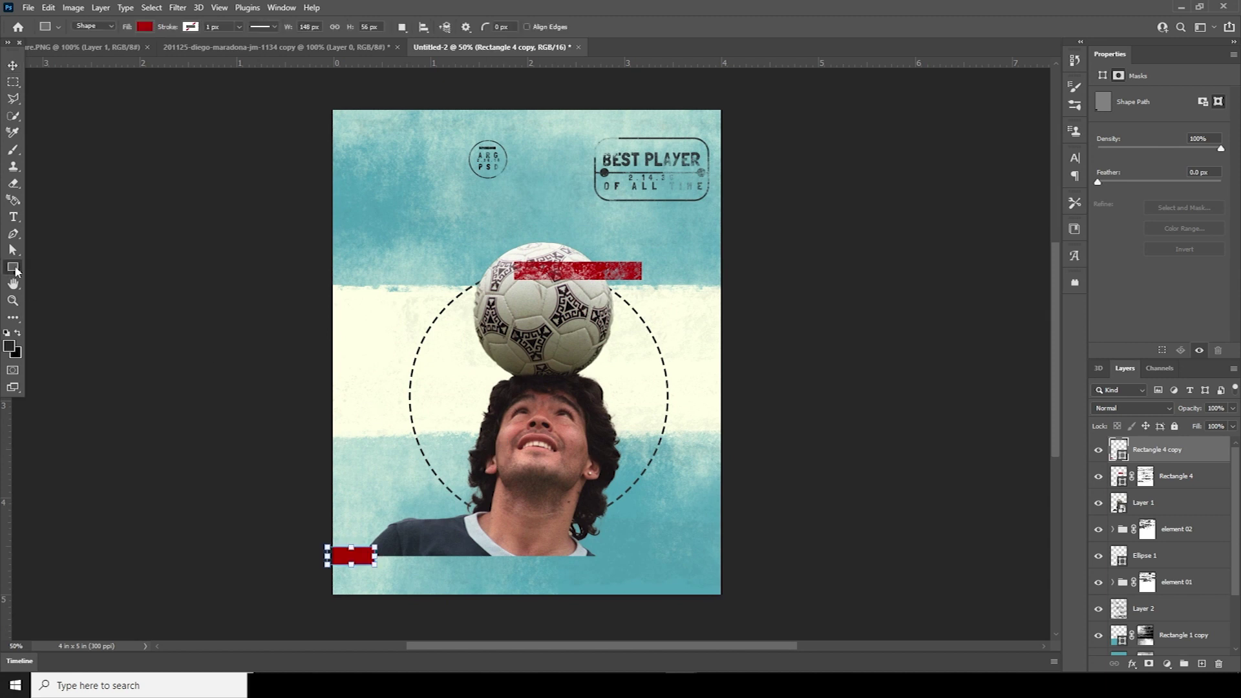
click(59, 272)
click(1169, 478)
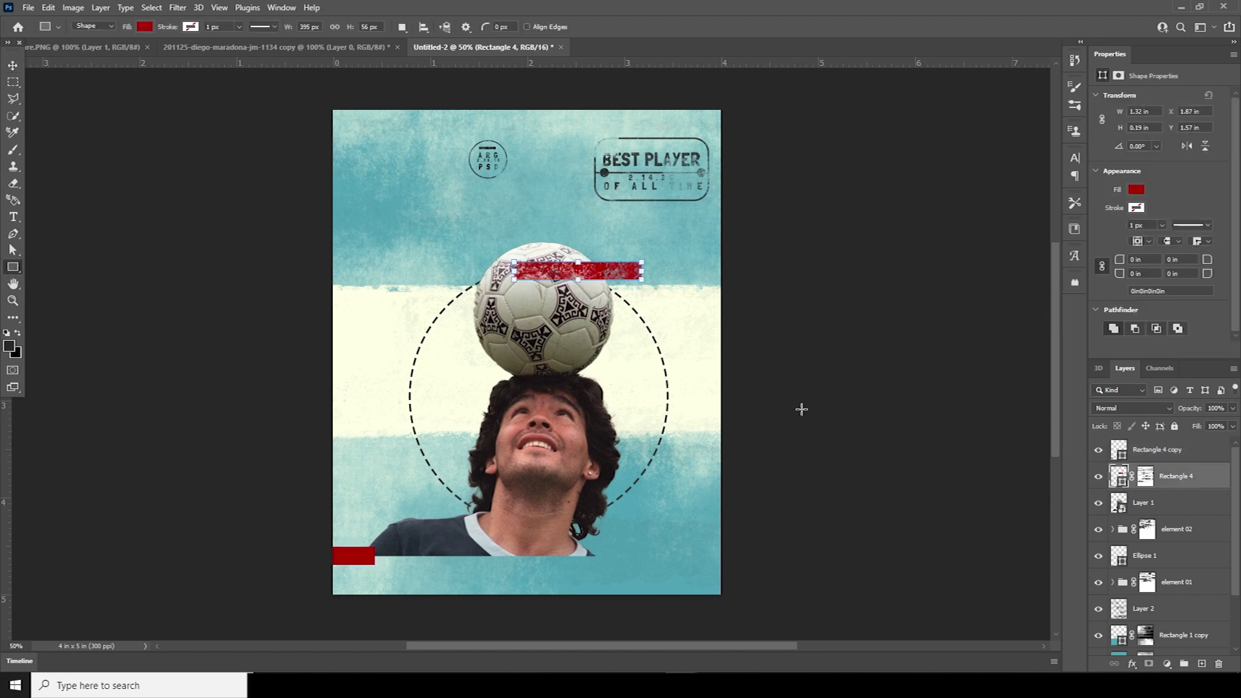
click(14, 349)
click(368, 345)
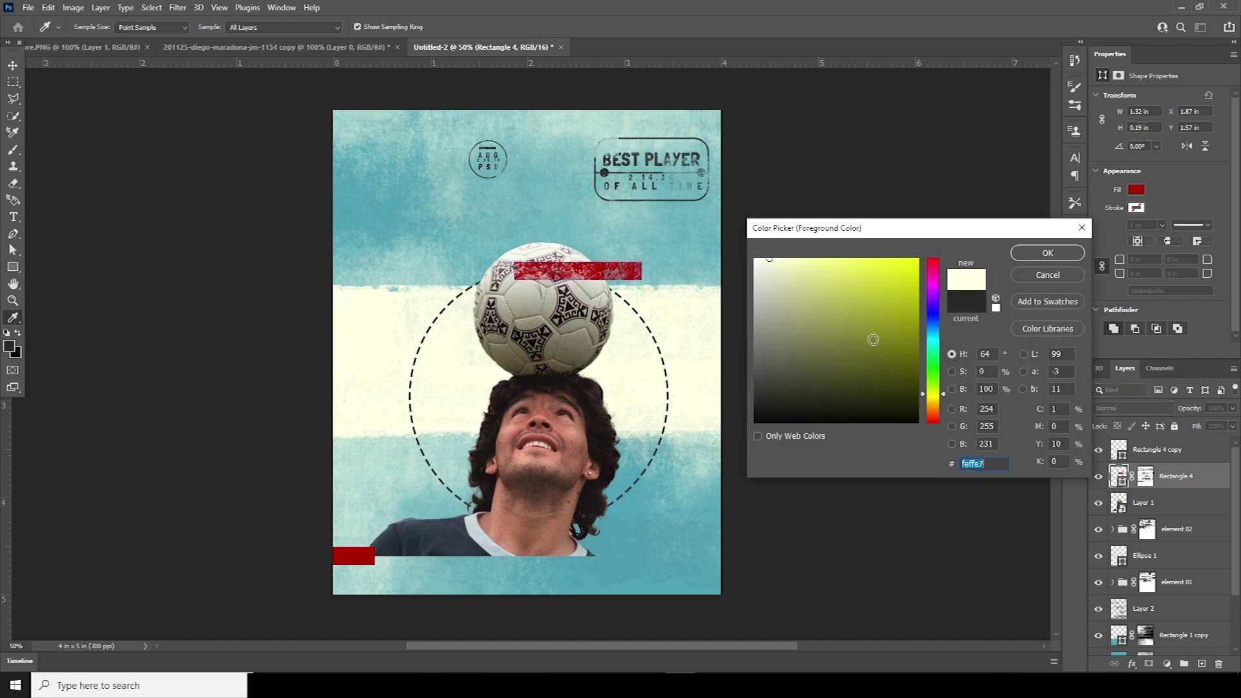
click(1030, 257)
- Draw a cream rectangle about 49 x 42 px over the upper teal stripe's left edge and place a copy near the poster's right edge
drag(324, 220, 340, 233)
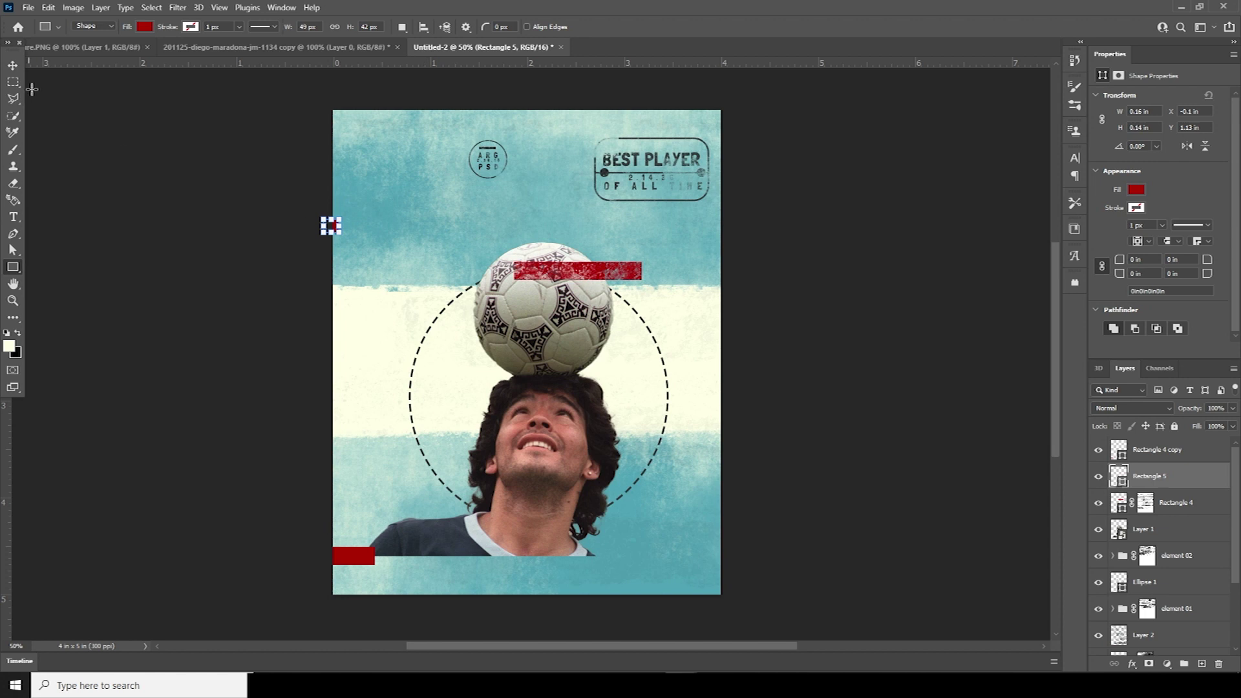
click(145, 27)
click(75, 96)
key(v)
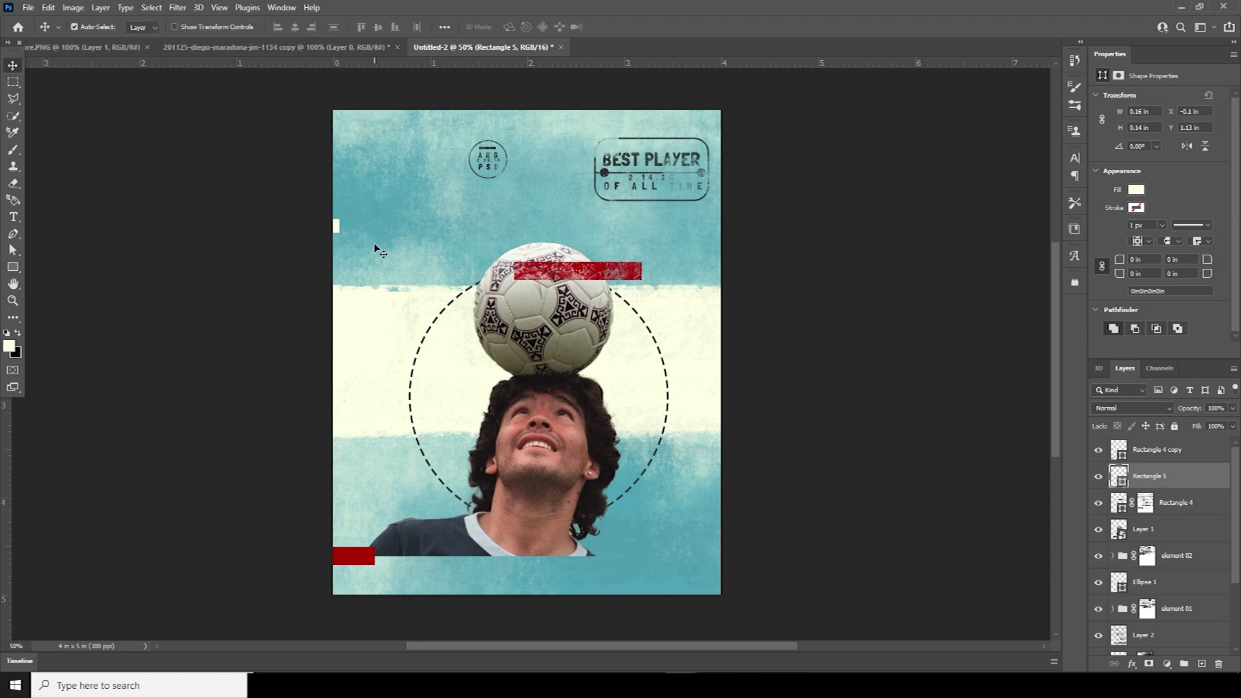
drag(336, 229, 712, 434)
- Duplicate the element 01 badge group, move the copy partly off the poster's top left corner, and rotate it -0.44 degrees
drag(698, 165, 756, 199)
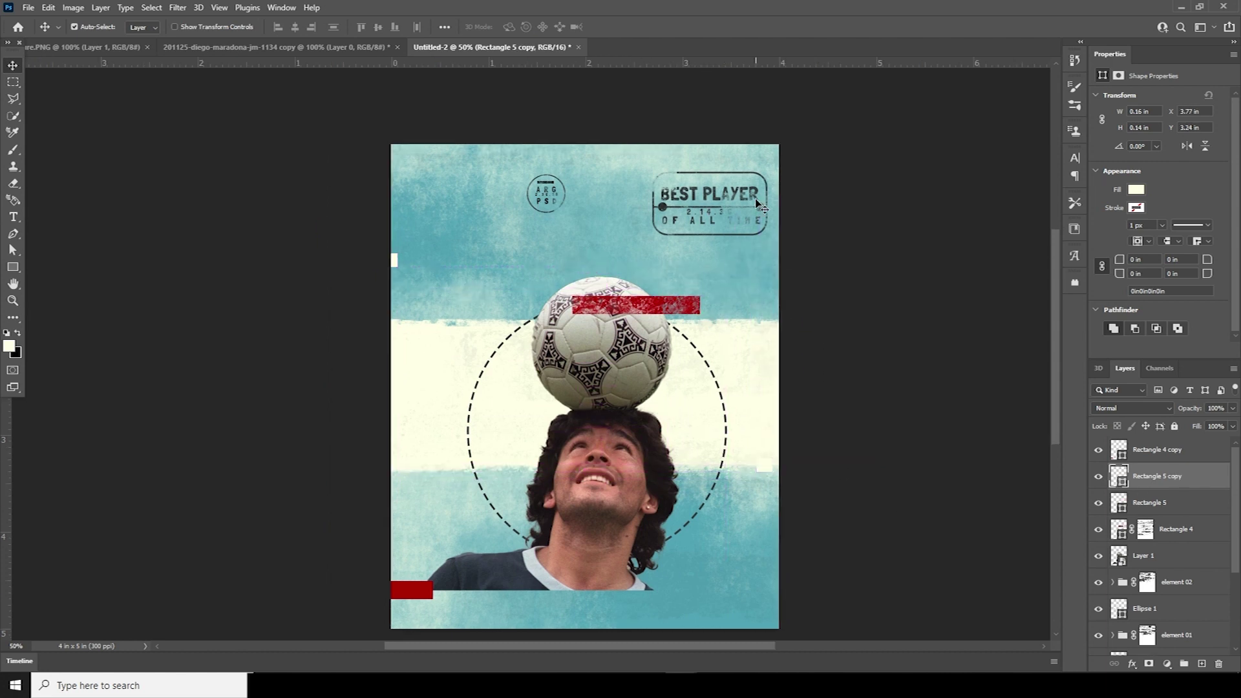
click(760, 204)
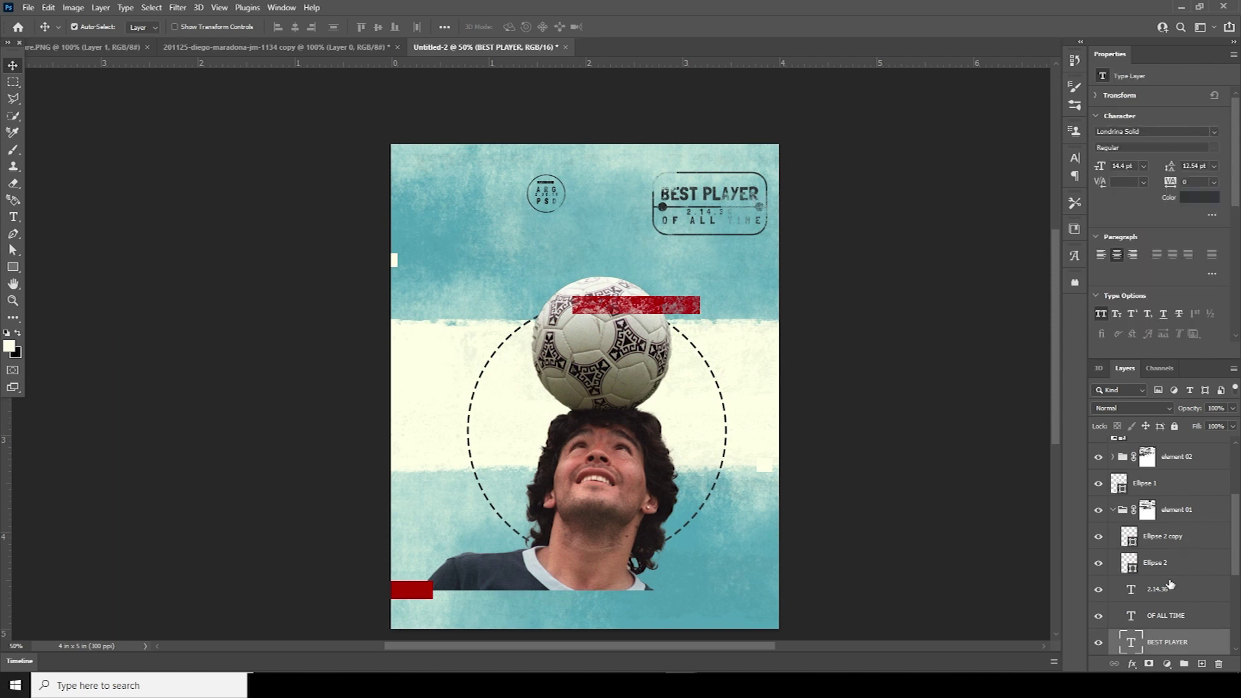
click(1112, 511)
click(1121, 512)
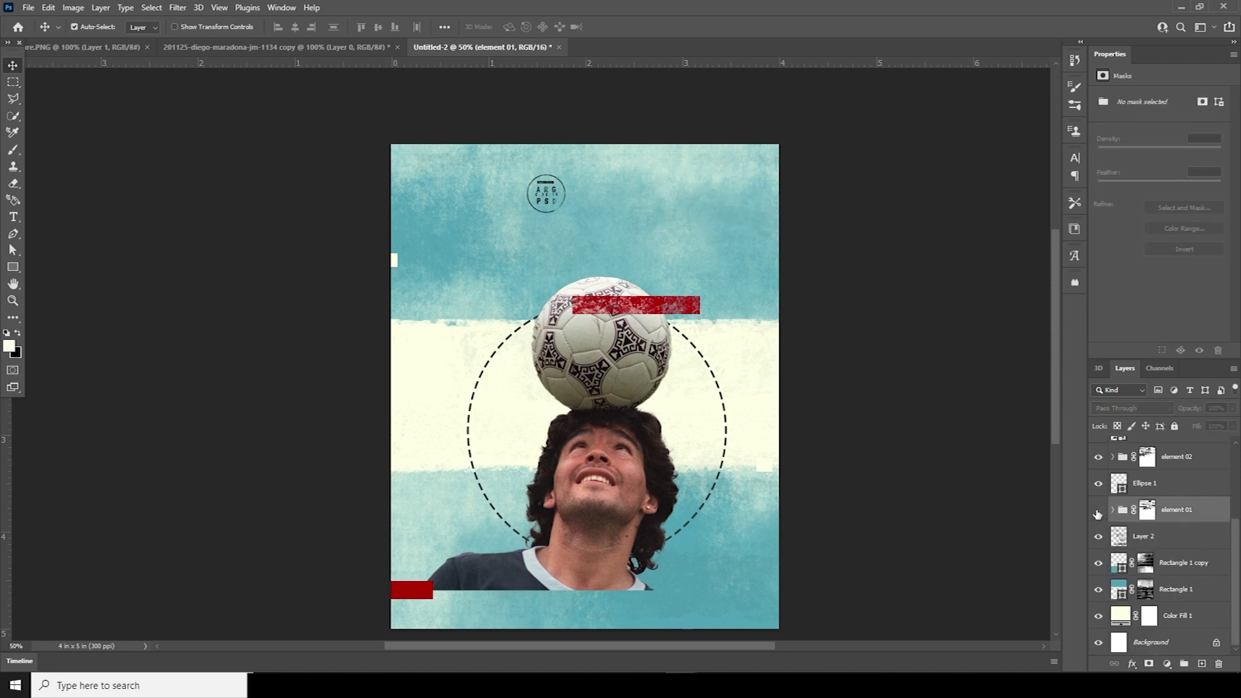
key(ctrl+j)
key(ctrl+t)
drag(702, 208, 455, 164)
mouse_move(509, 96)
mouse_down()
mouse_move(507, 87)
mouse_move(507, 97)
mouse_up()
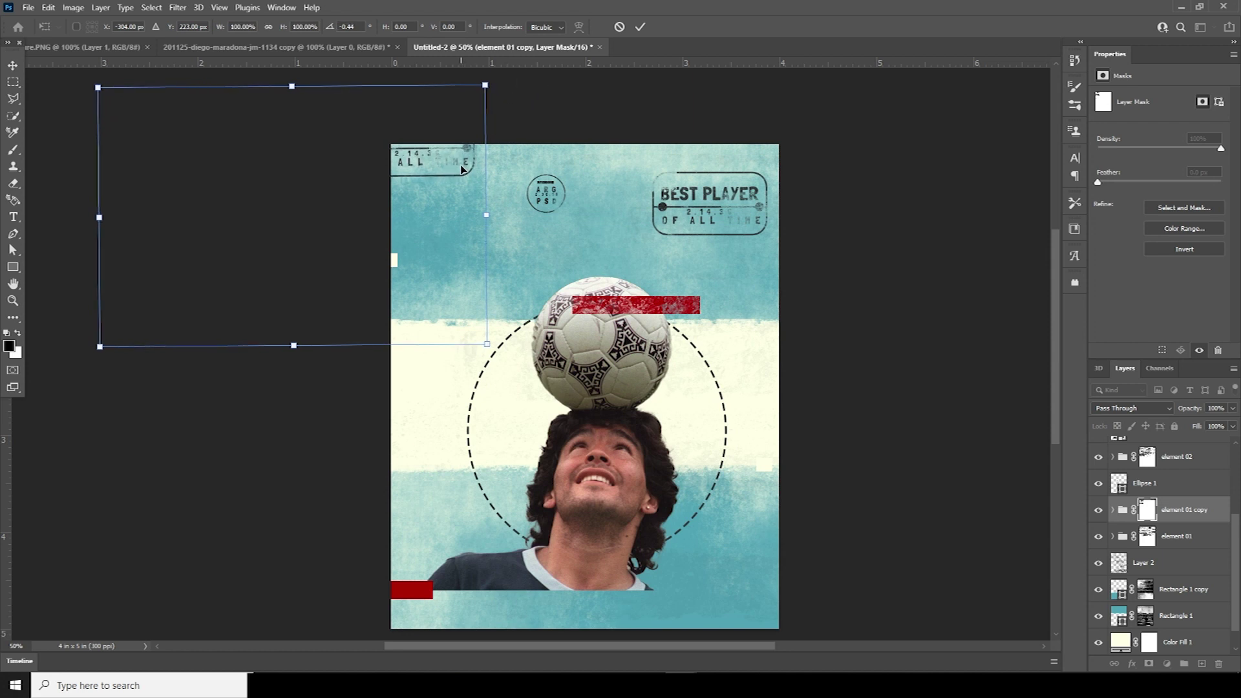
key(Return)
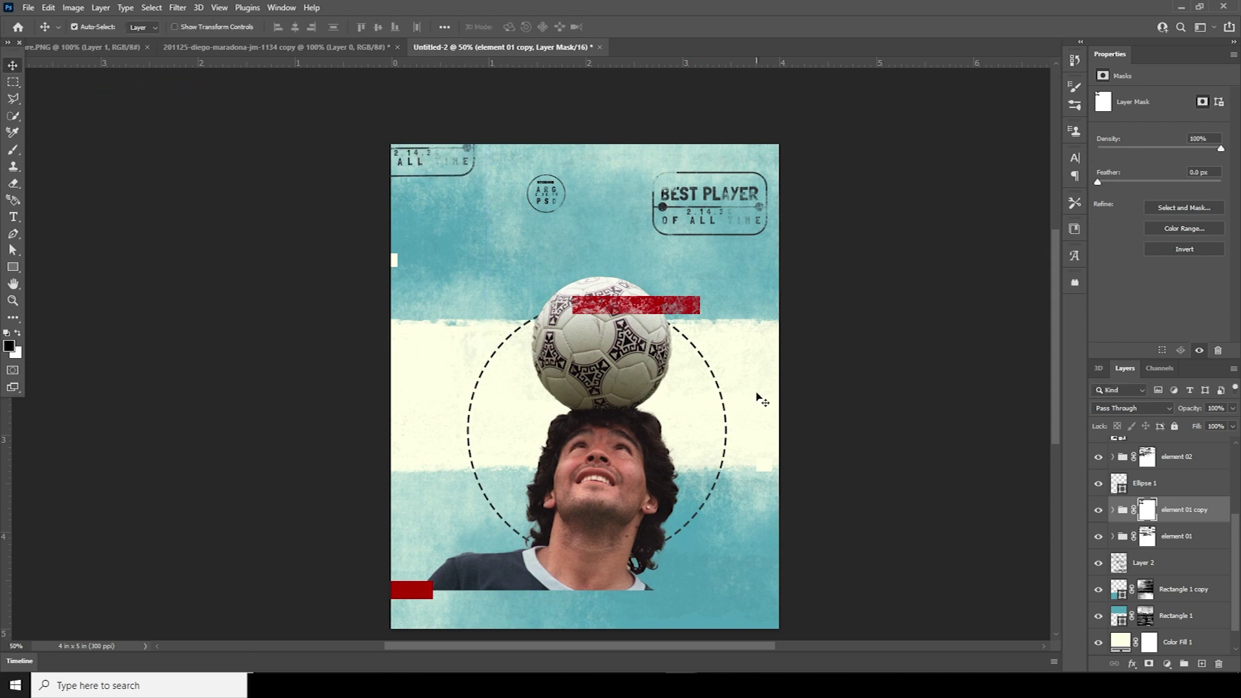
- Draw a cream bar about 661 x 70 px above the football and shift it towards the poster's left edge
scroll(1163, 546, up, 3)
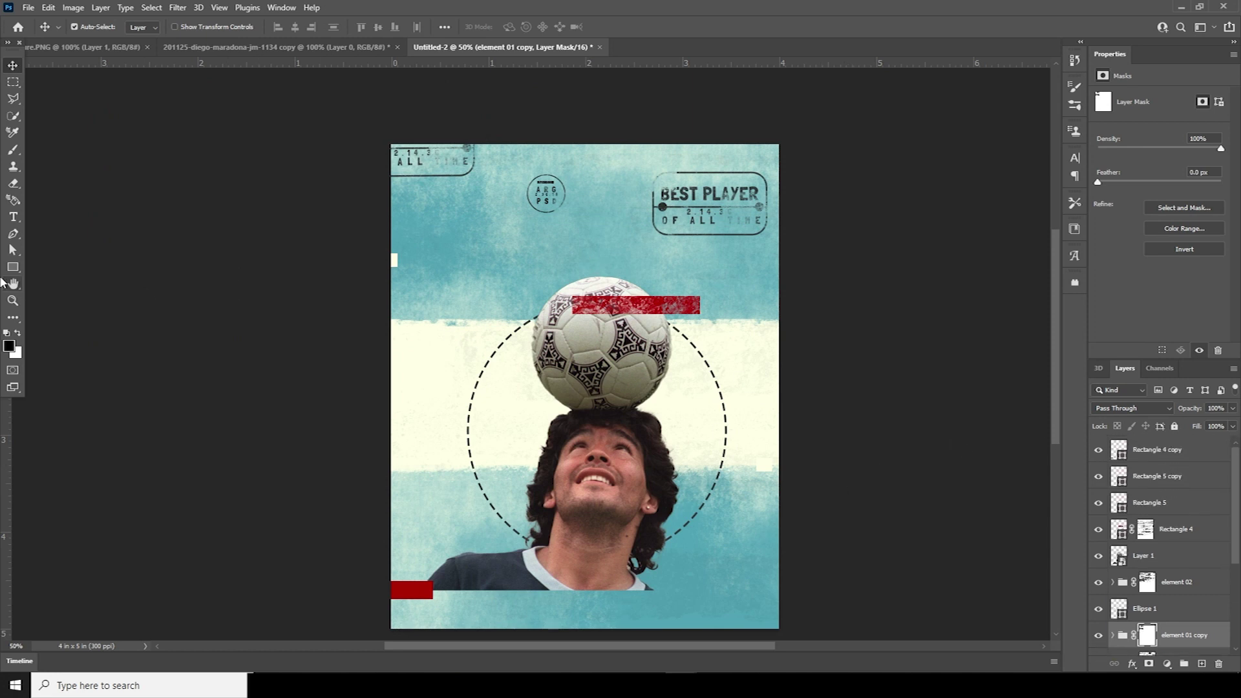
click(13, 267)
drag(444, 234, 656, 256)
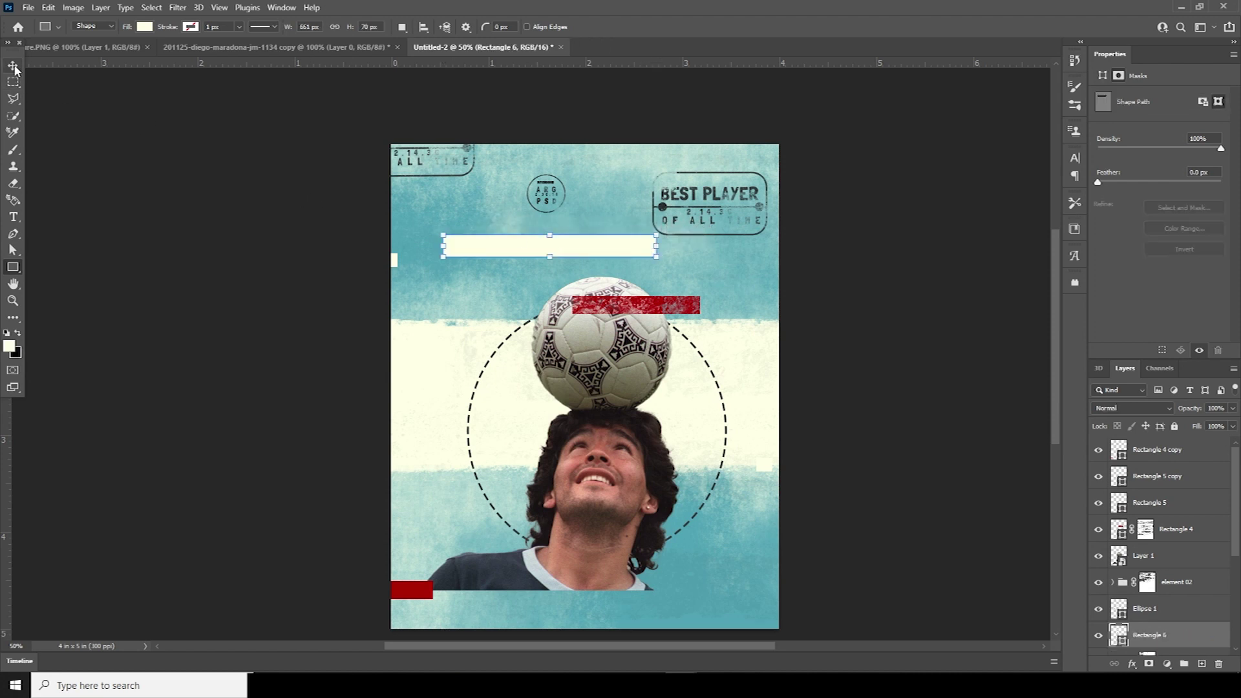
key(v)
drag(532, 251, 494, 252)
- Add the 11 pt text Diego Maradona, Argentinian soccer legend and celebrated 'Hand of God' scorer above the cream bar, split over two lines
click(13, 217)
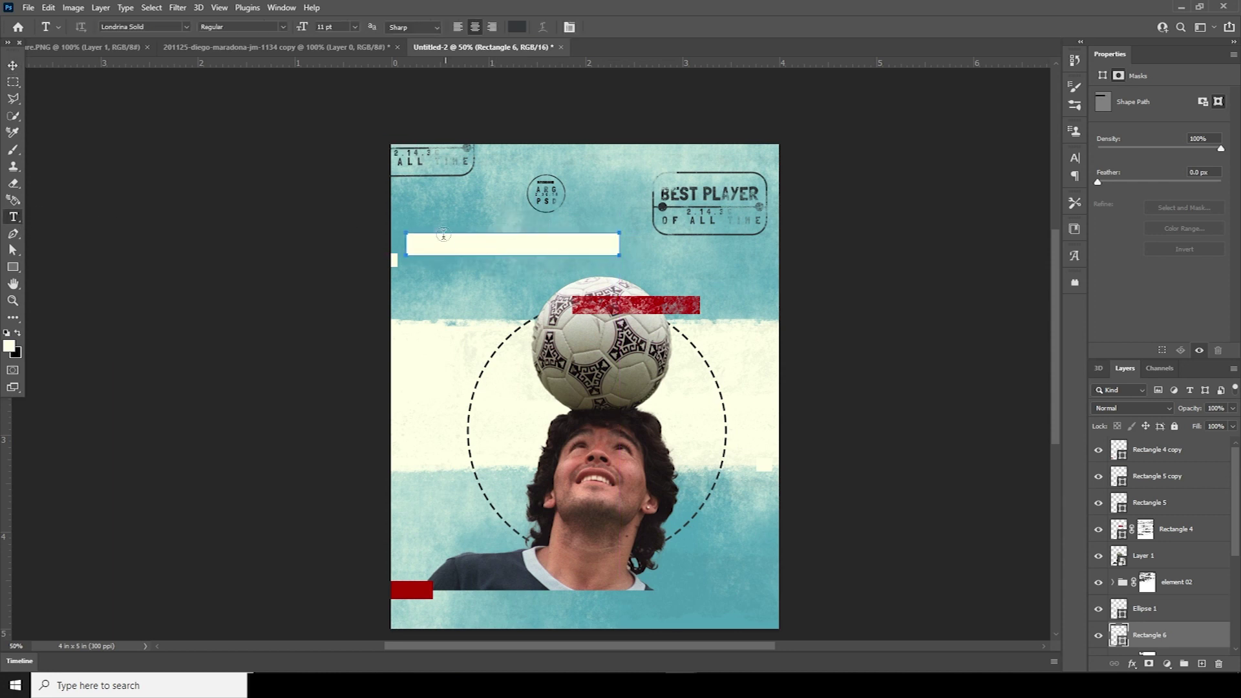
click(446, 201)
key(ctrl+v)
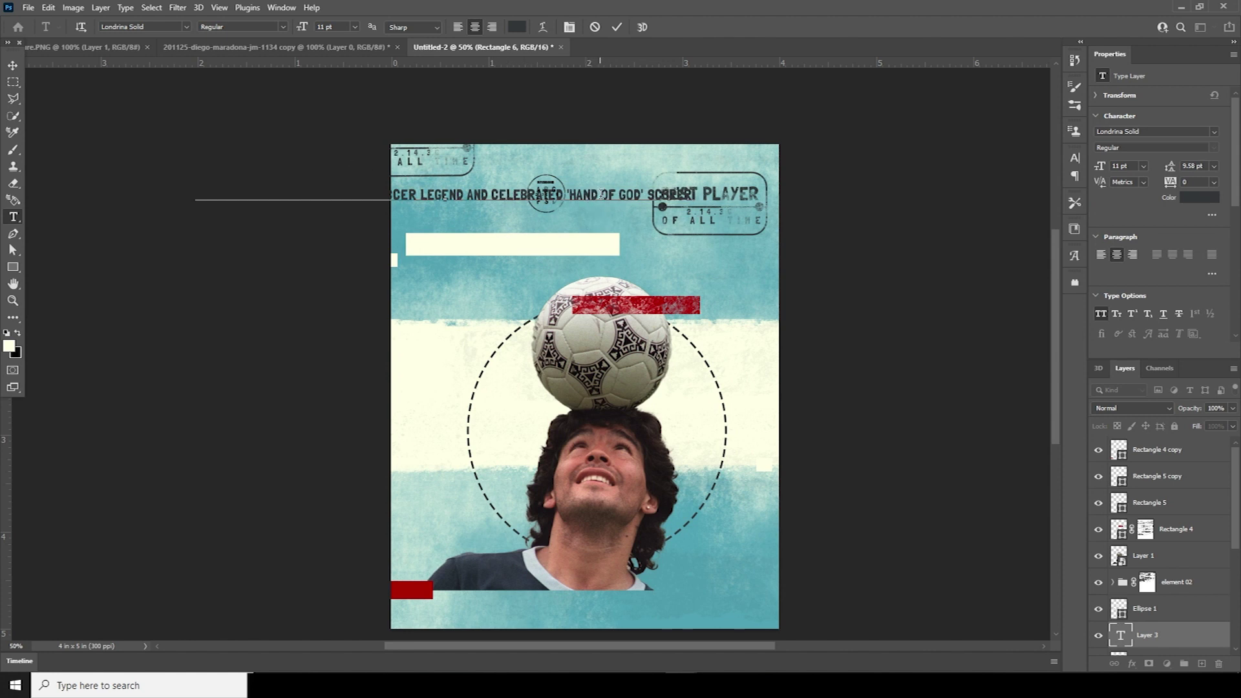
key(Return)
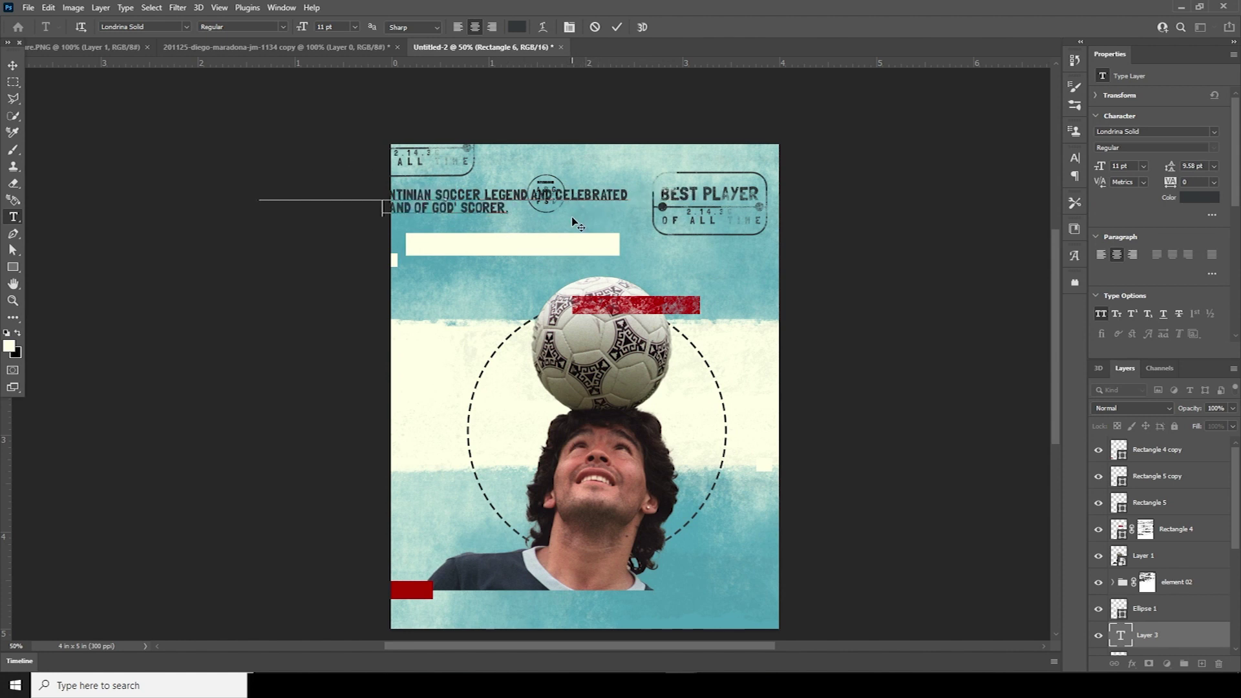
click(1124, 637)
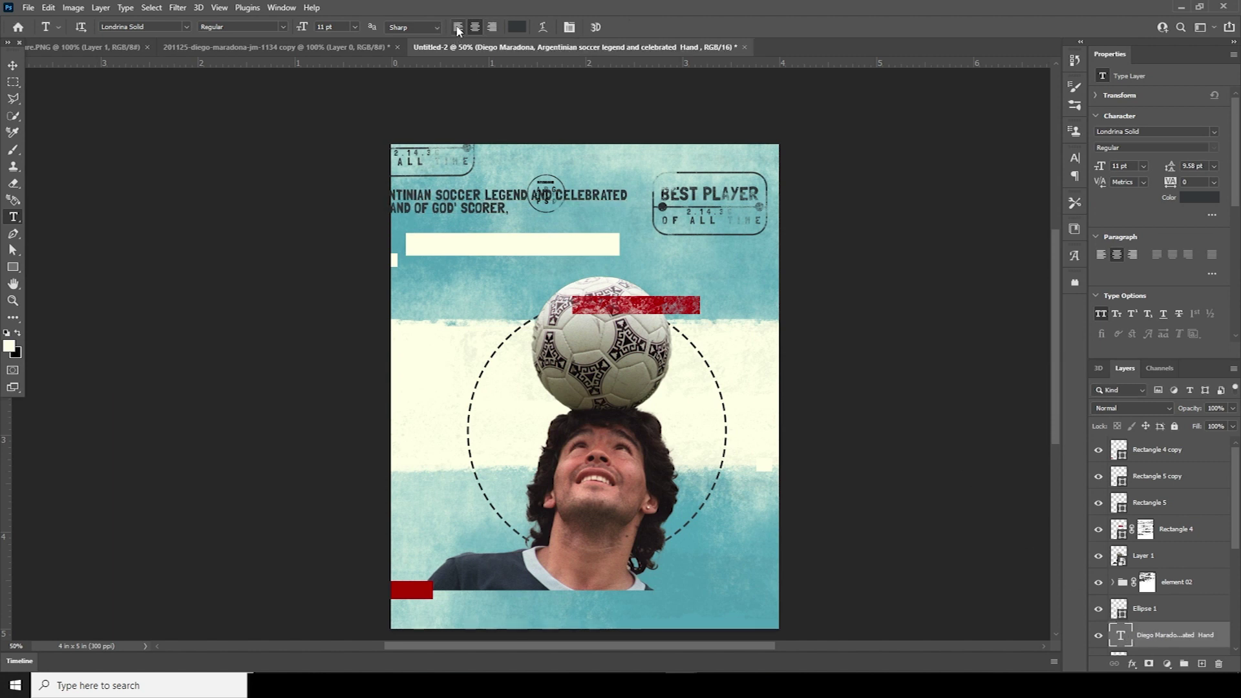
- Scale the Maradona caption text down to 84.15% and move it over the cream bar above the football
click(12, 65)
drag(470, 205, 619, 265)
key(ctrl+t)
drag(770, 274, 712, 259)
drag(600, 255, 617, 259)
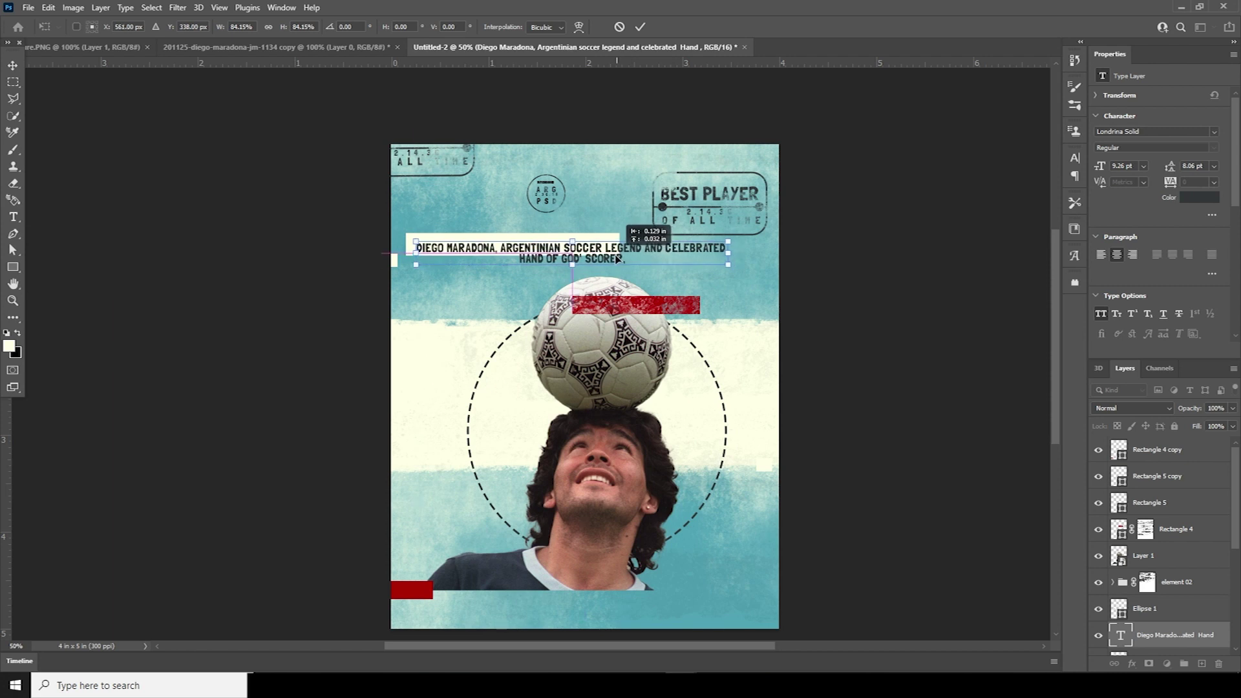
key(Return)
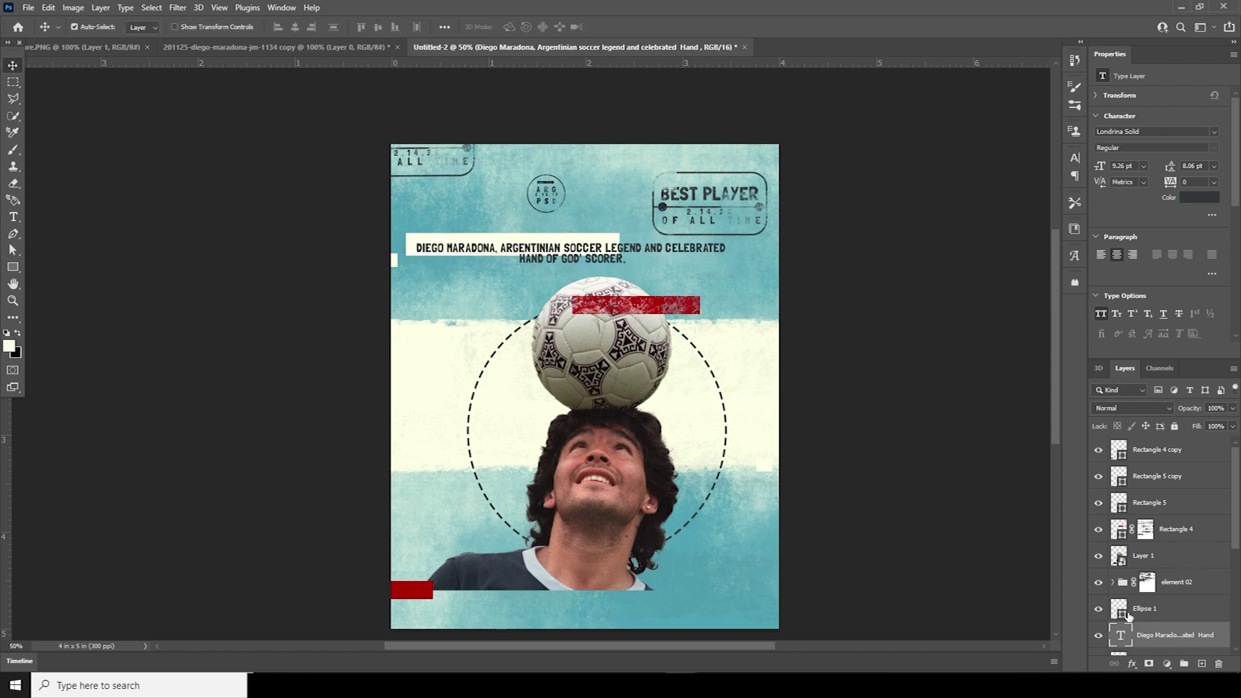
- Reshape the cream bar behind the caption's first line to about 3.4 x 0.13 in
click(601, 242)
key(ctrl+t)
drag(618, 247, 735, 247)
drag(570, 230, 572, 247)
key(Up)
key(Up)
key(Up)
key(Up)
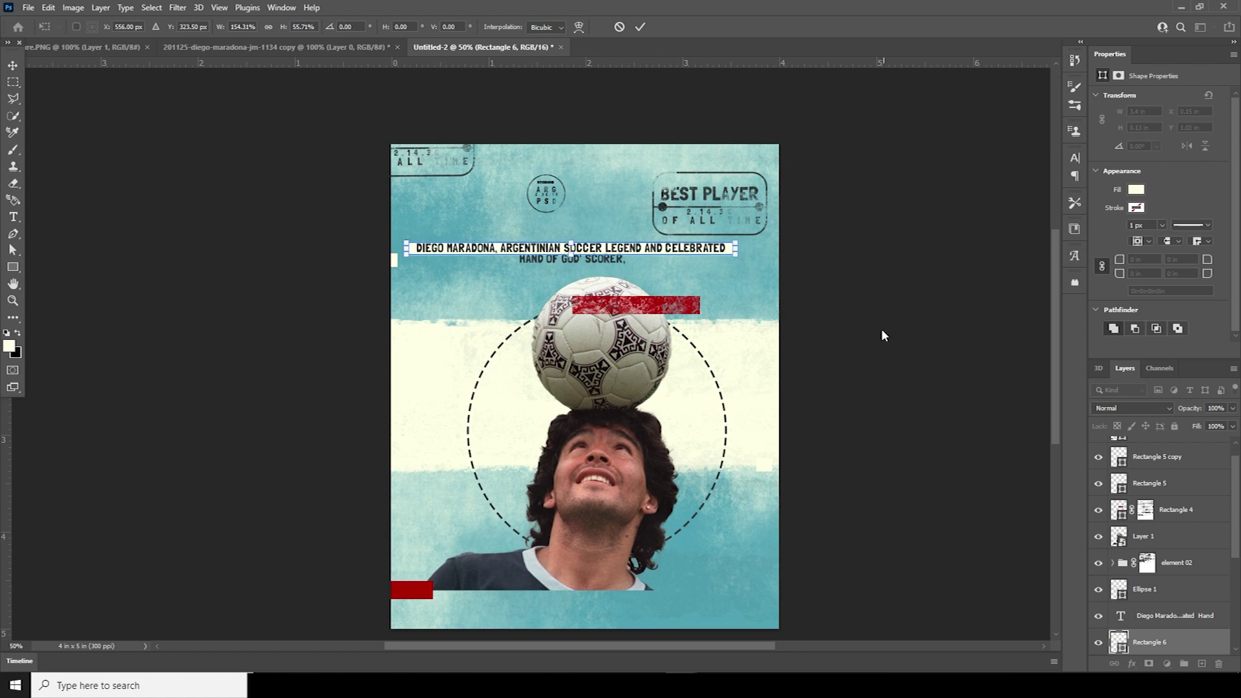
key(Return)
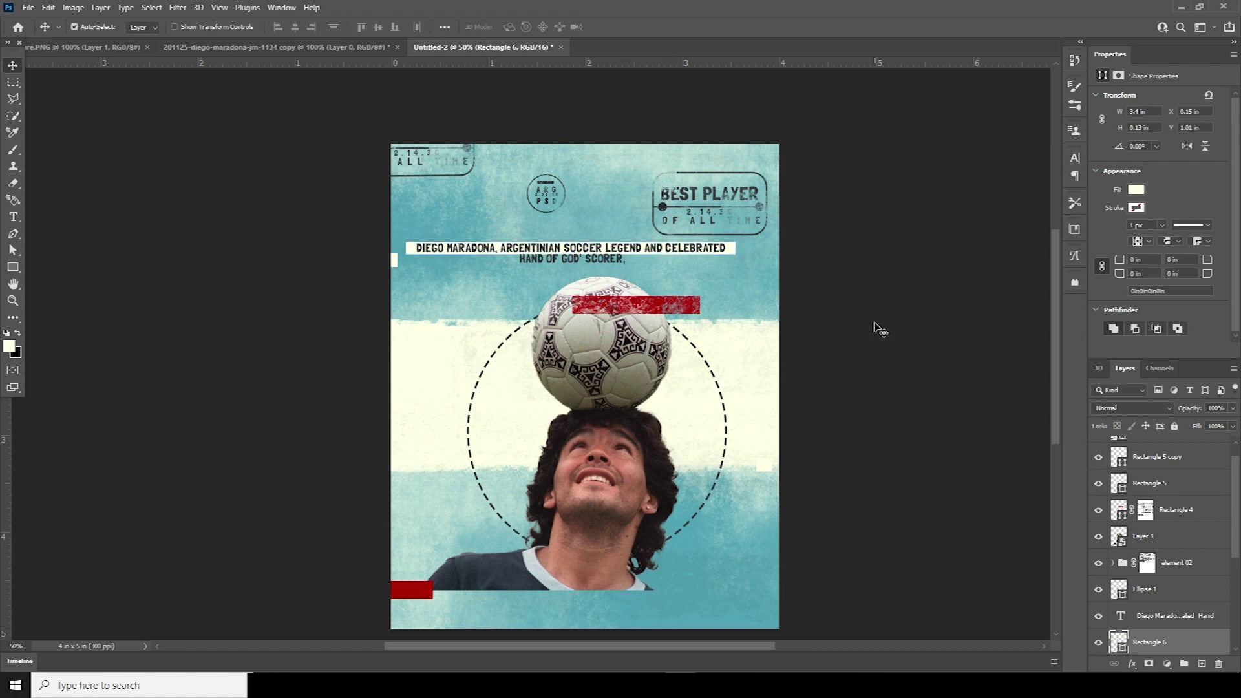
- Set the caption text's leading to 10 pt
key(ctrl+plus)
key(ctrl+plus)
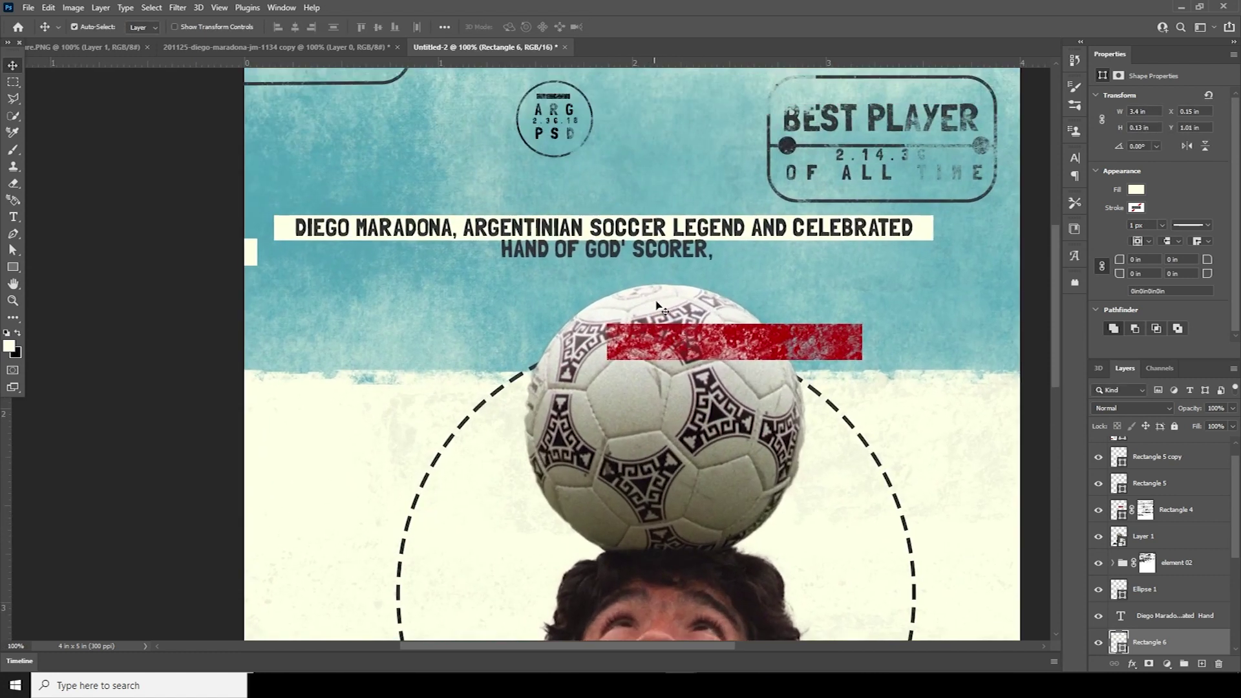
click(1133, 622)
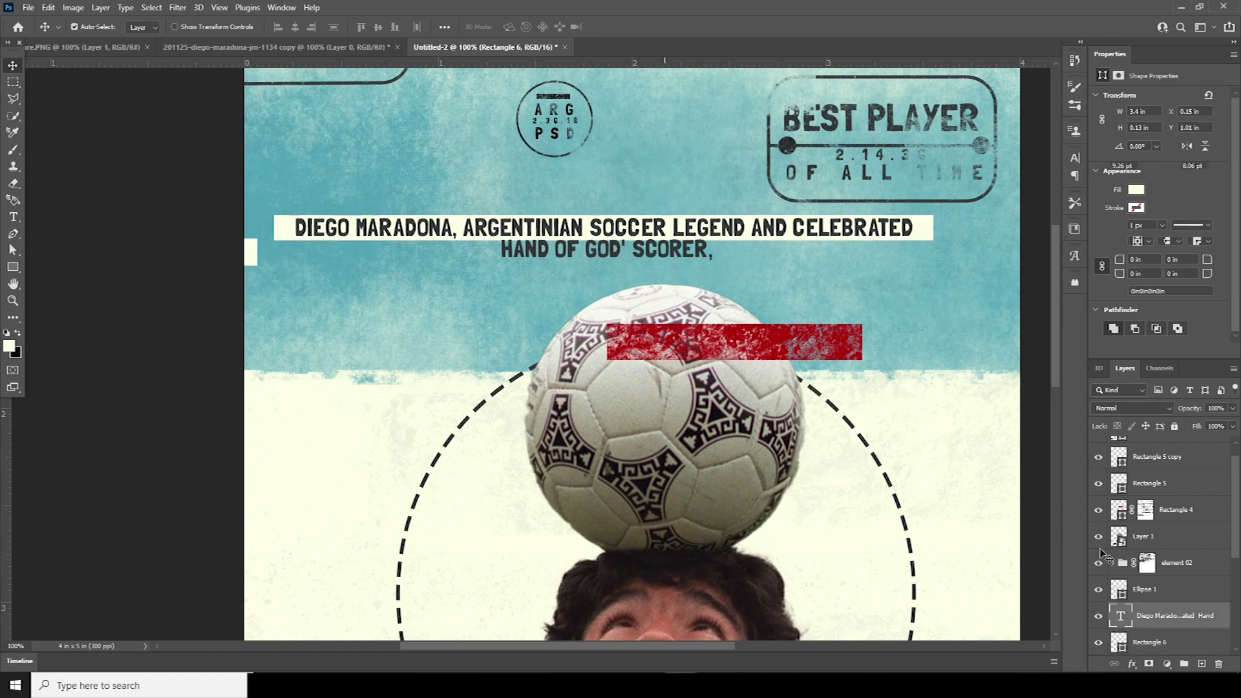
double_click(1128, 607)
drag(1204, 166, 1098, 165)
key(Up)
key(Up)
key(Up)
key(Down)
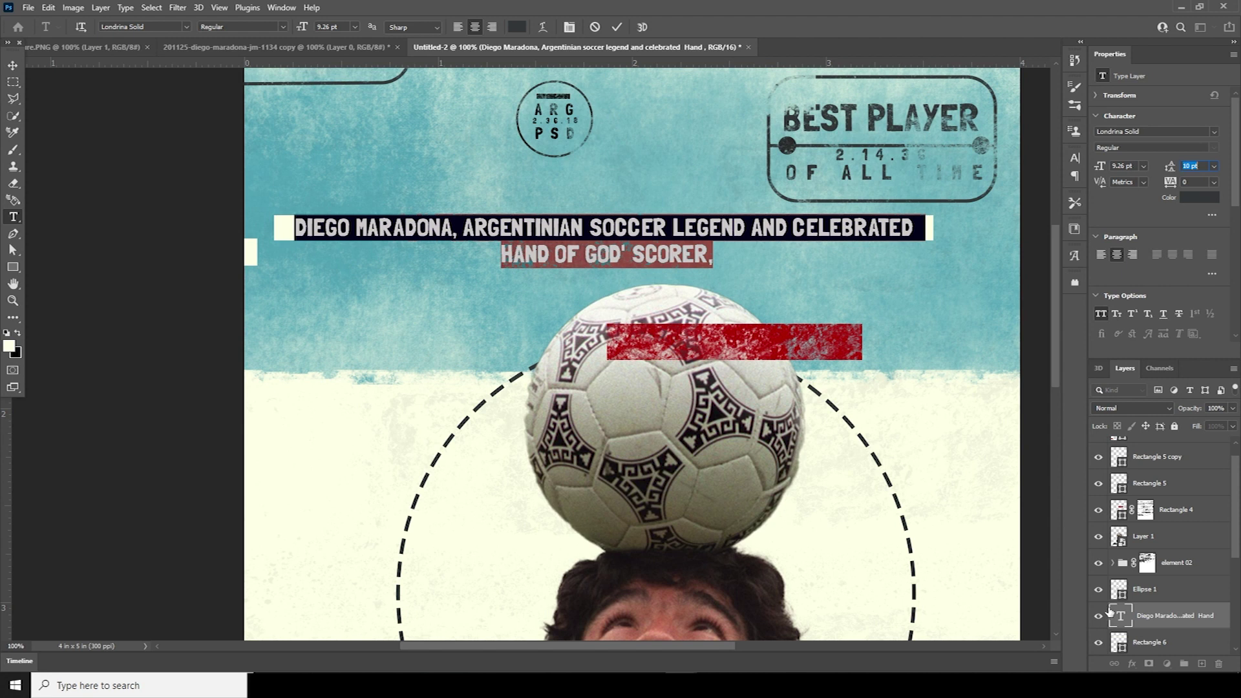
click(1125, 595)
key(v)
click(868, 236)
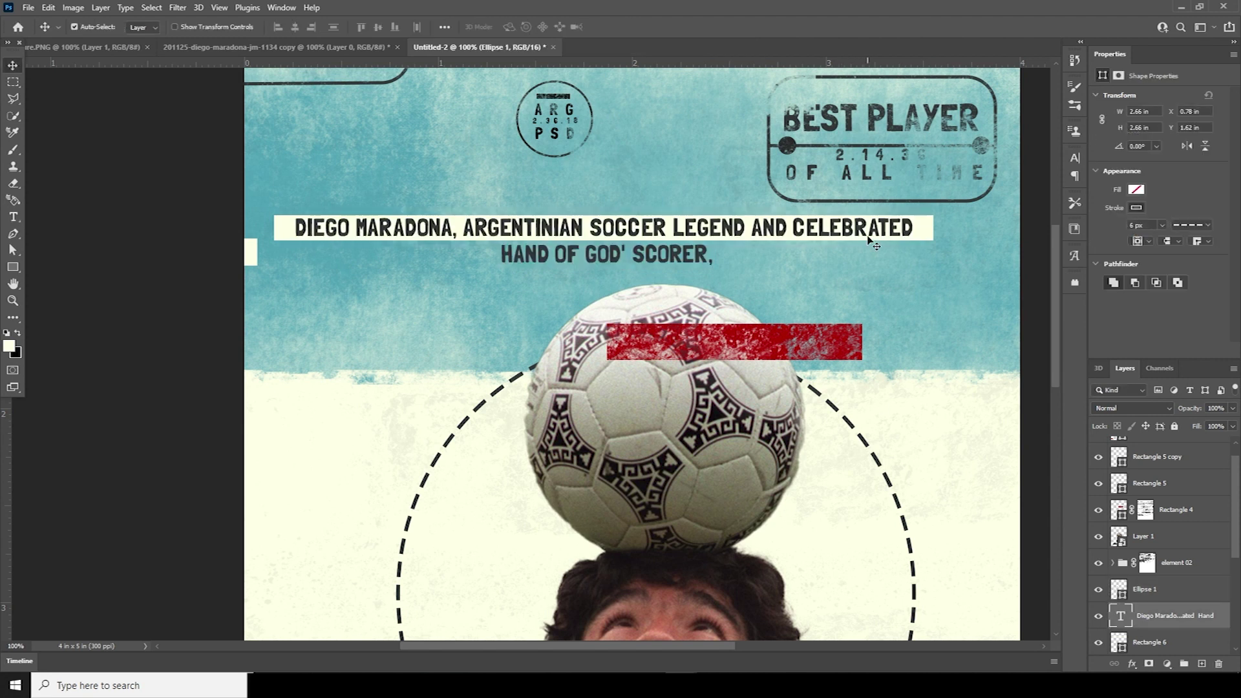
- Copy the cream bar behind the caption's second line and narrow the copy to about 1.49 in wide
click(923, 240)
alt+drag(923, 240, 923, 263)
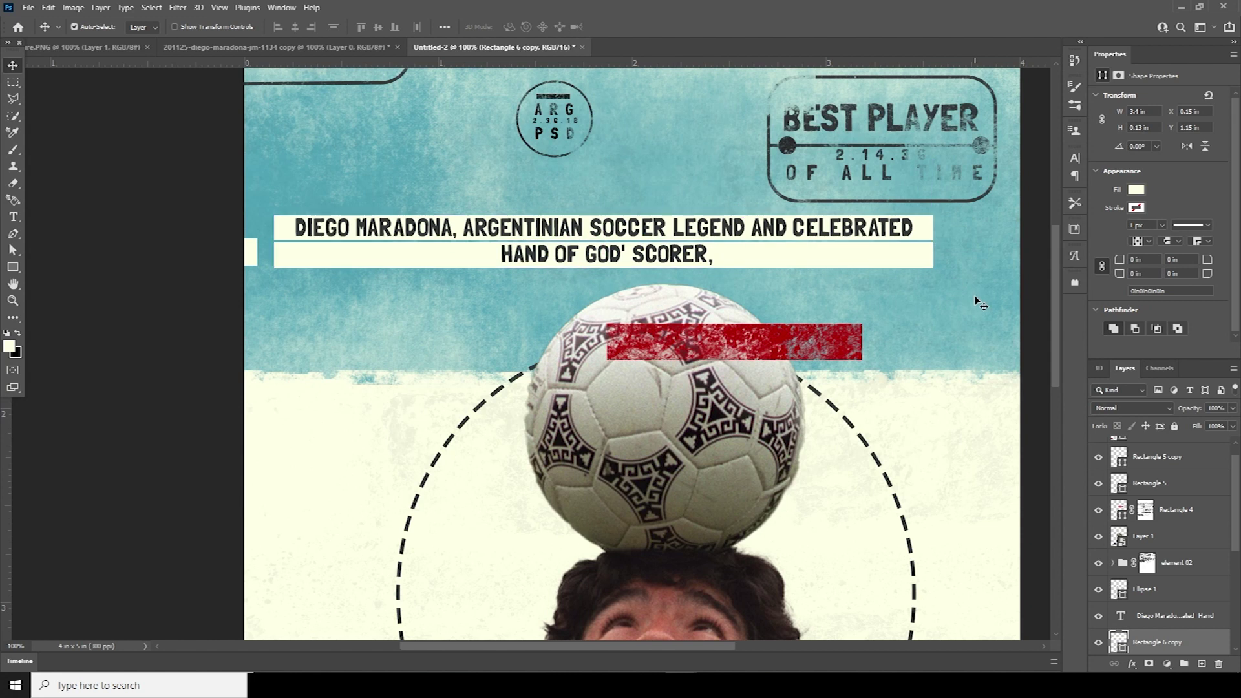
key(ctrl+t)
drag(278, 262, 450, 262)
drag(930, 254, 735, 254)
key(Return)
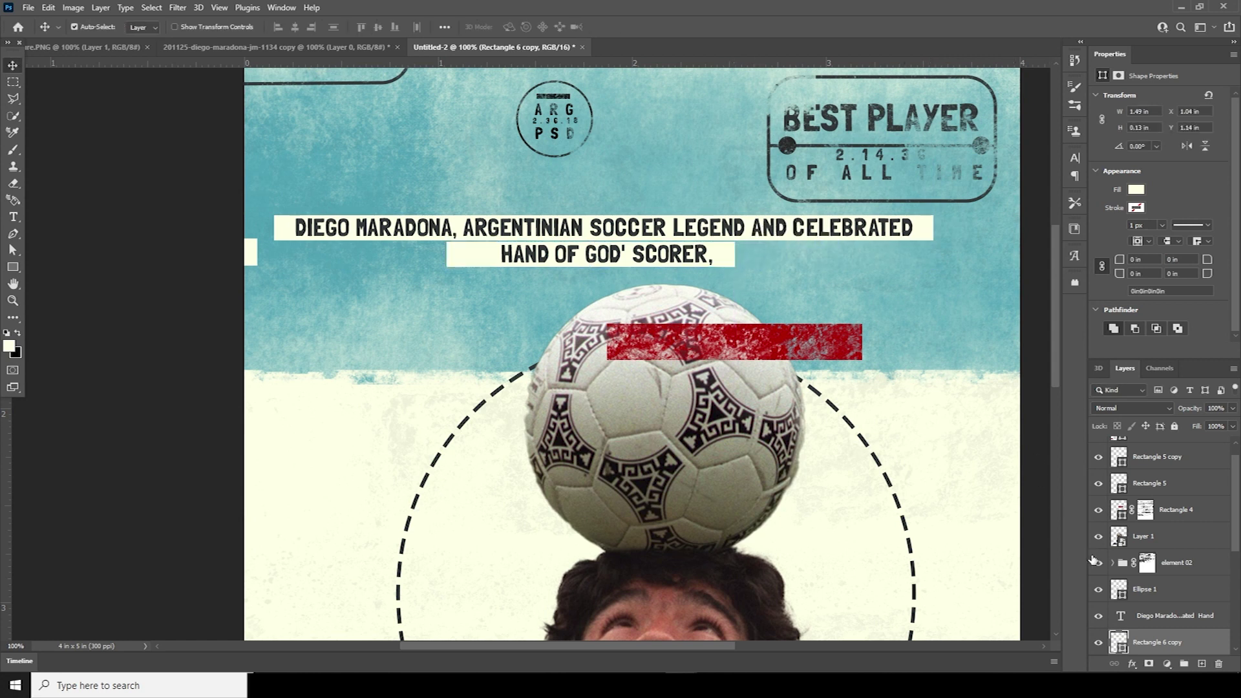
- Group the caption text layer with the two cream bars behind it
click(1155, 590)
scroll(1144, 575, down, 4)
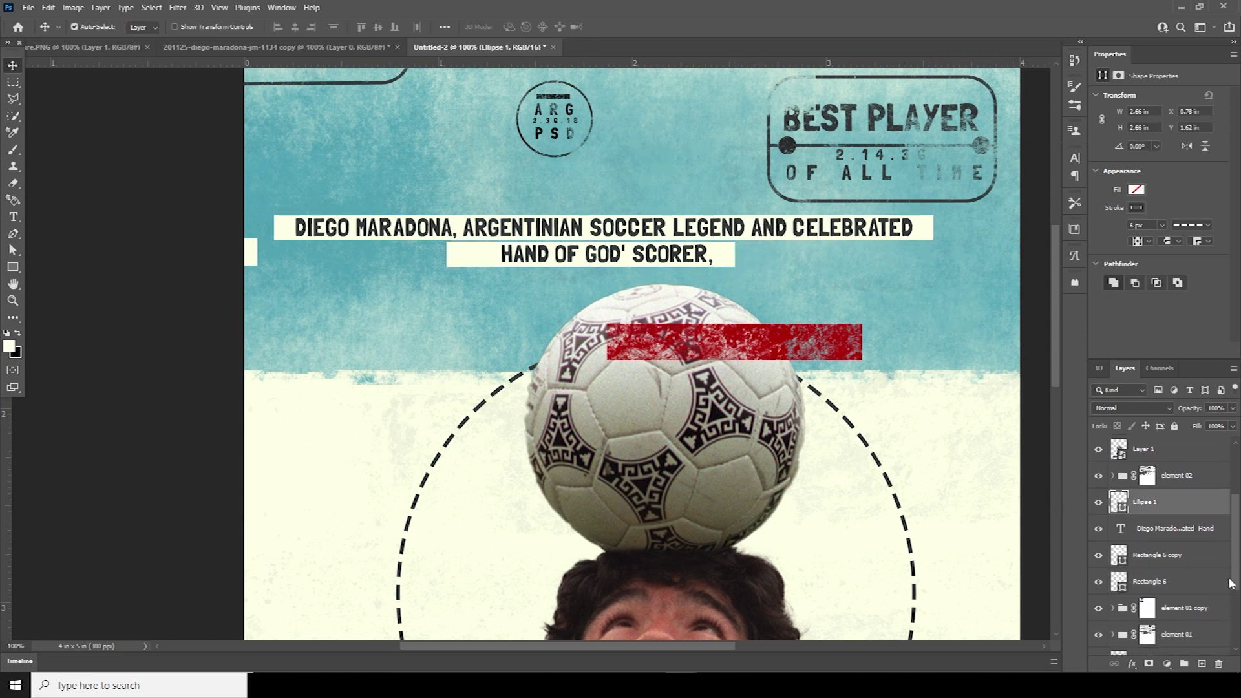
click(1160, 513)
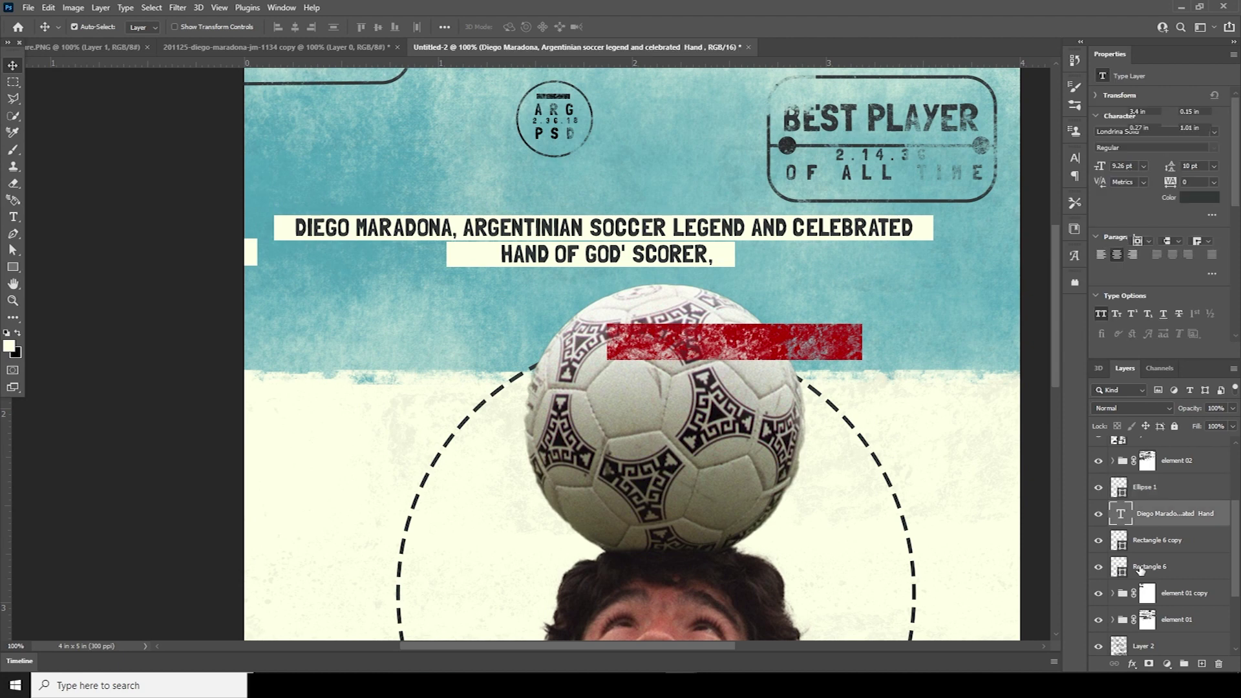
shift+click(1140, 567)
key(ctrl+g)
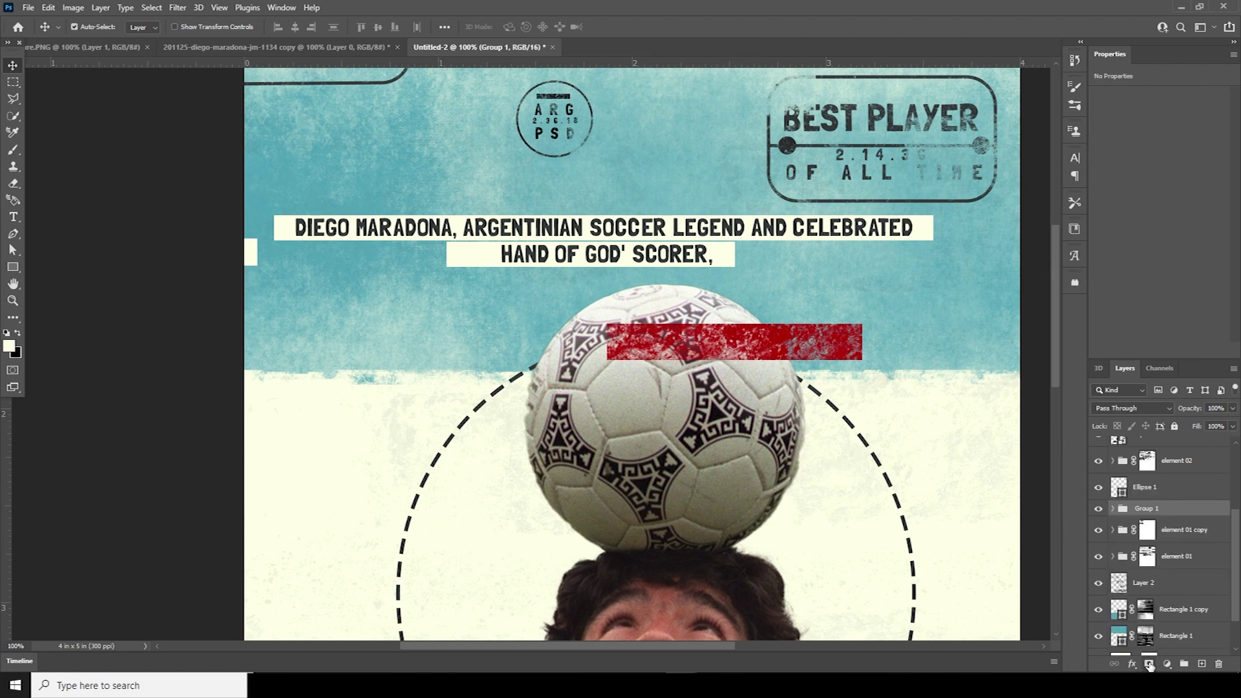
- Add a layer mask to the caption group and distress it with a 250 px grunge brush, hiding and restoring patches
click(1149, 663)
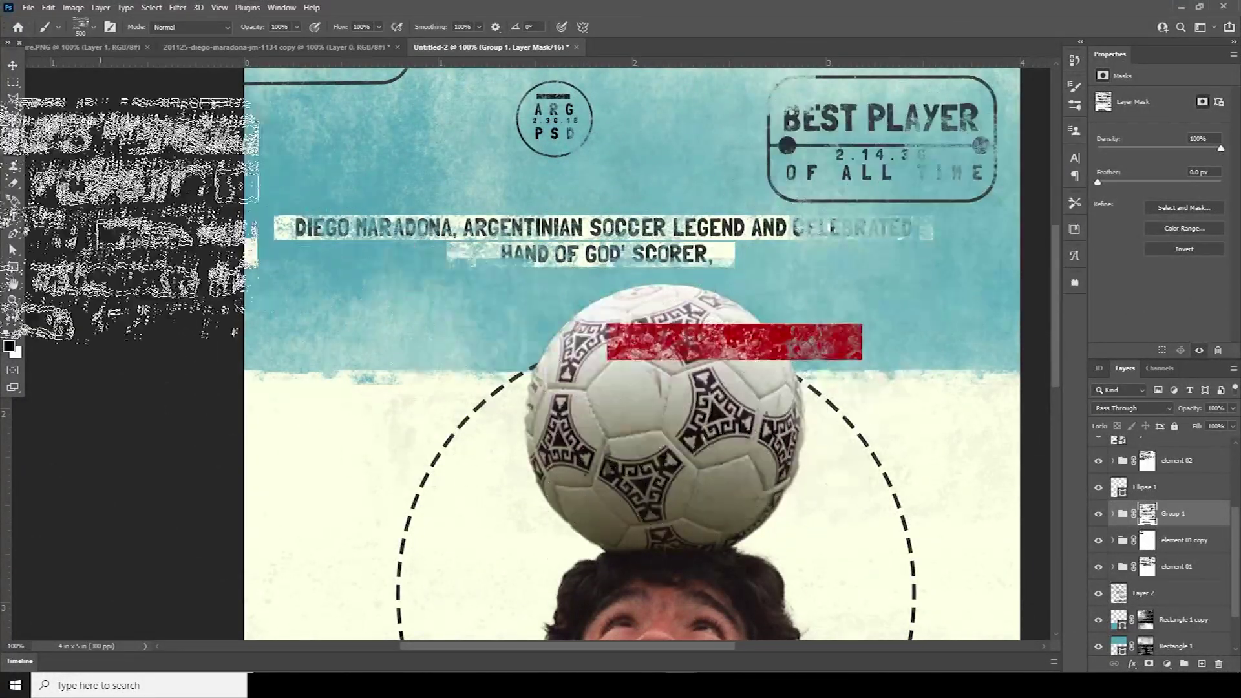
key(bracketleft)
key(bracketleft)
key(bracketleft)
key(bracketleft)
key(bracketleft)
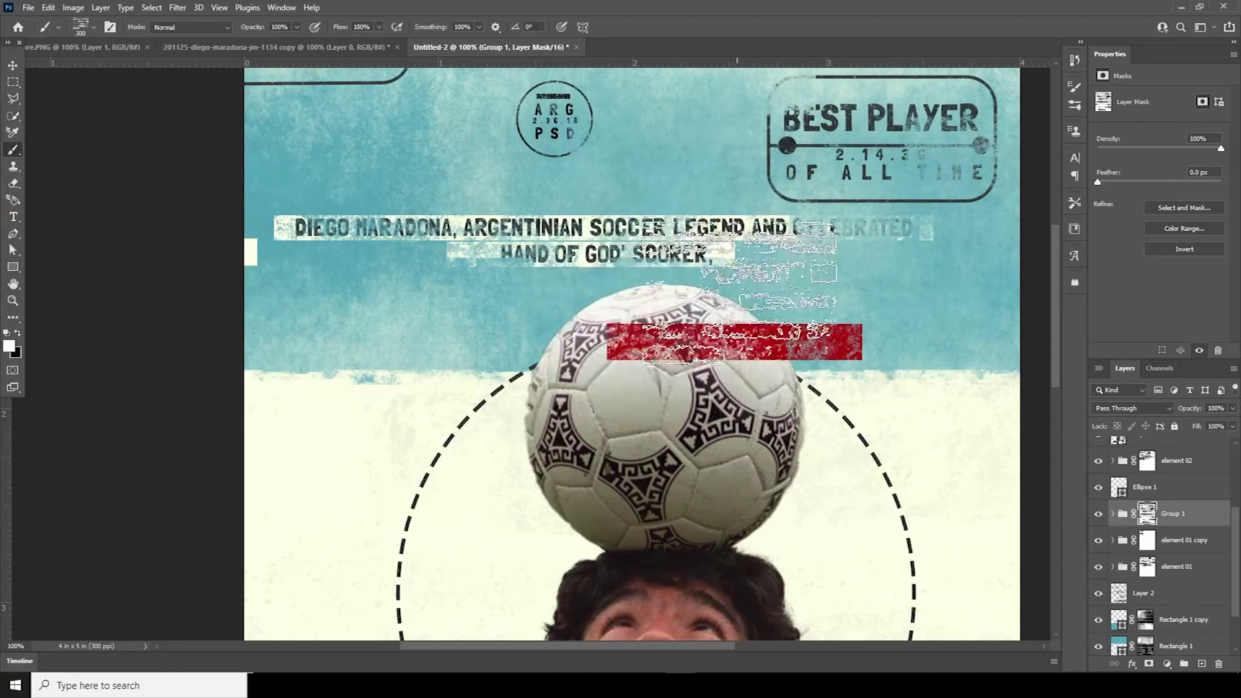
click(874, 279)
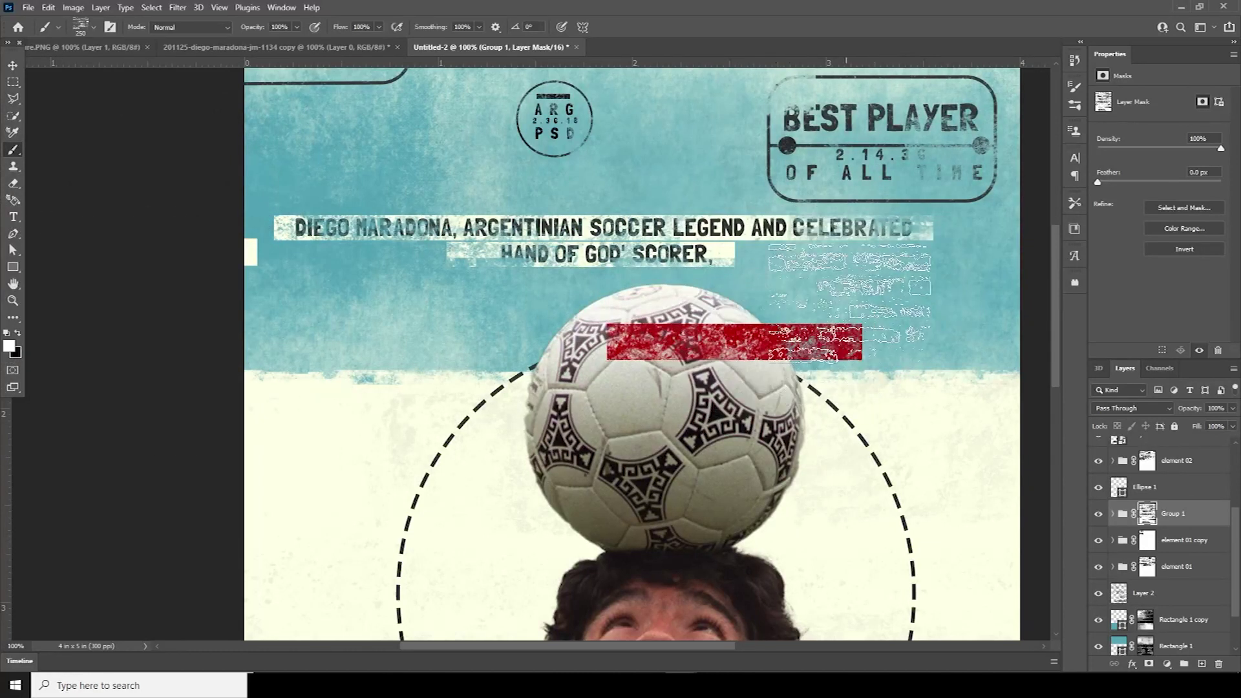
drag(682, 288, 704, 271)
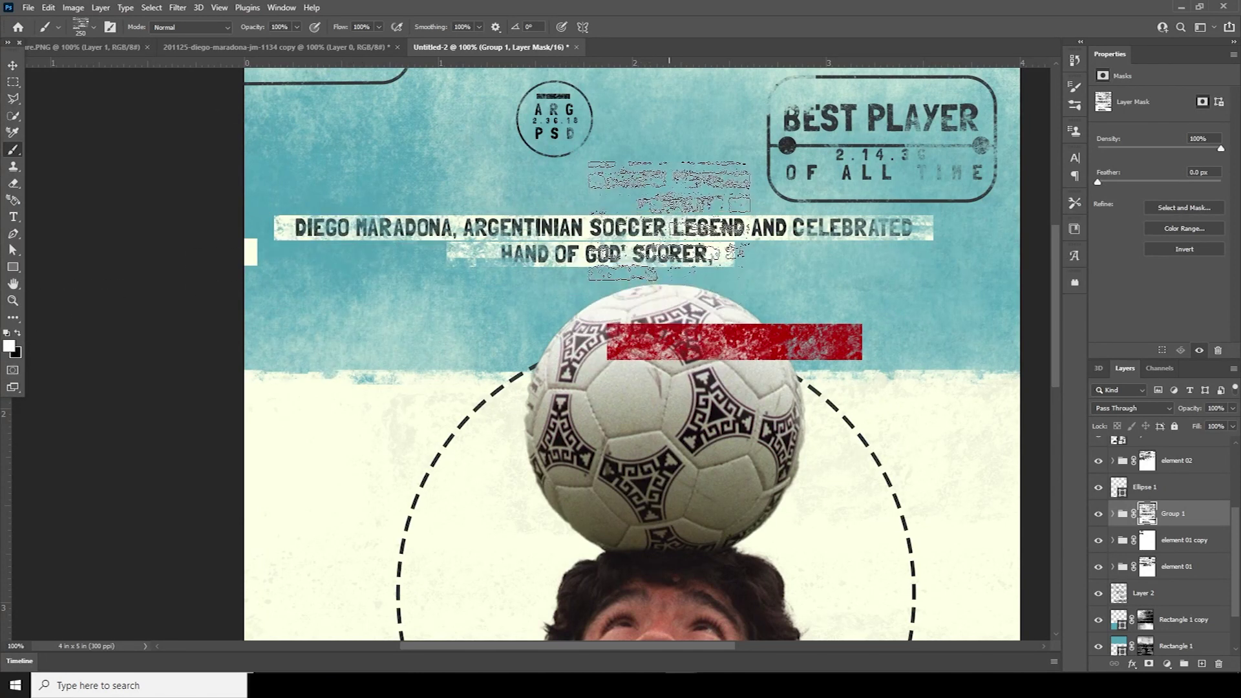
click(18, 333)
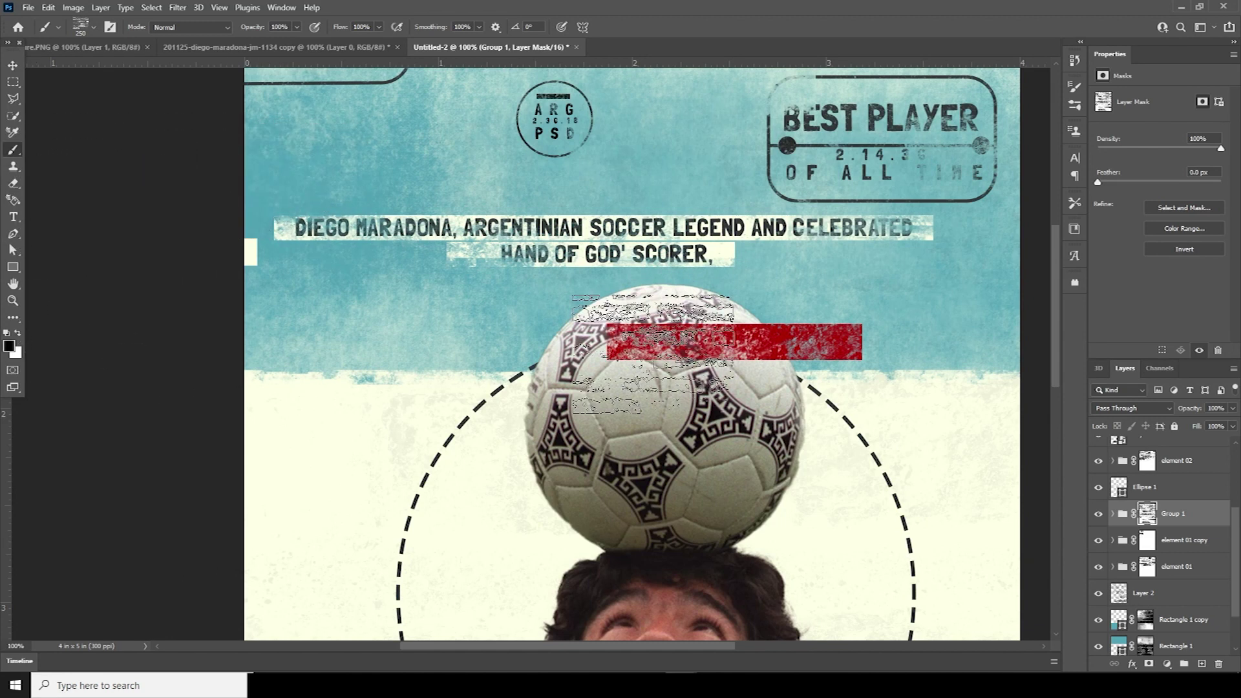
click(18, 333)
drag(646, 244, 620, 304)
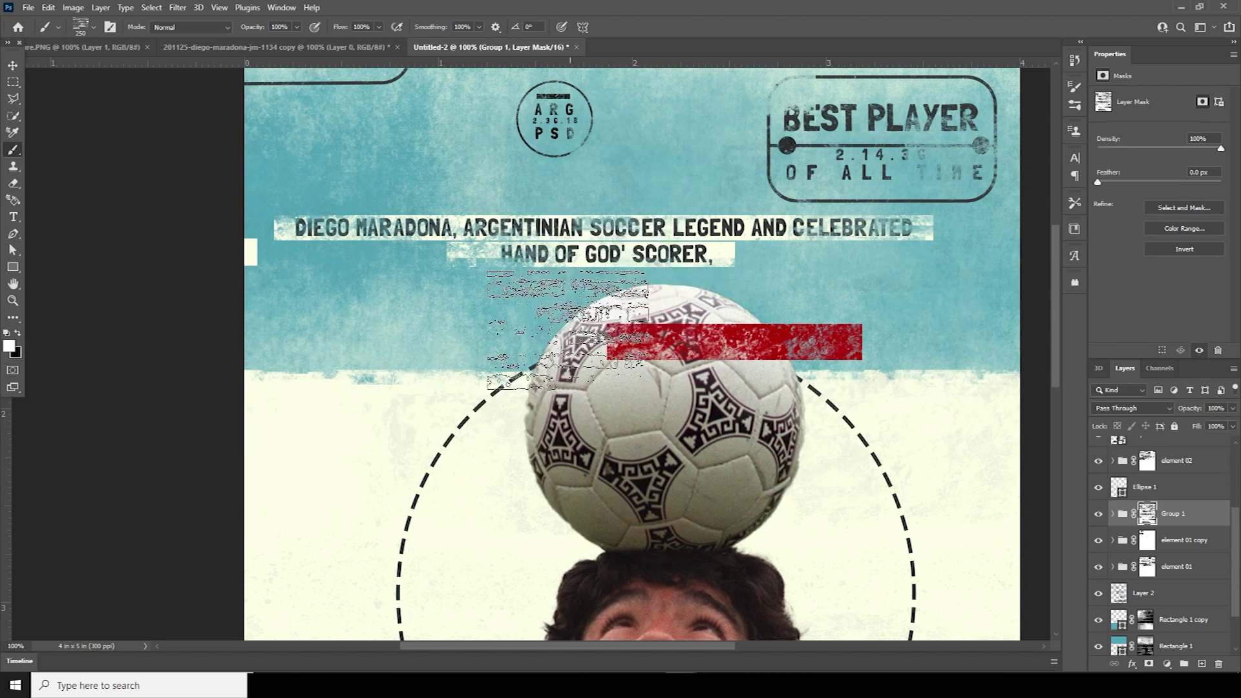
click(591, 323)
click(775, 304)
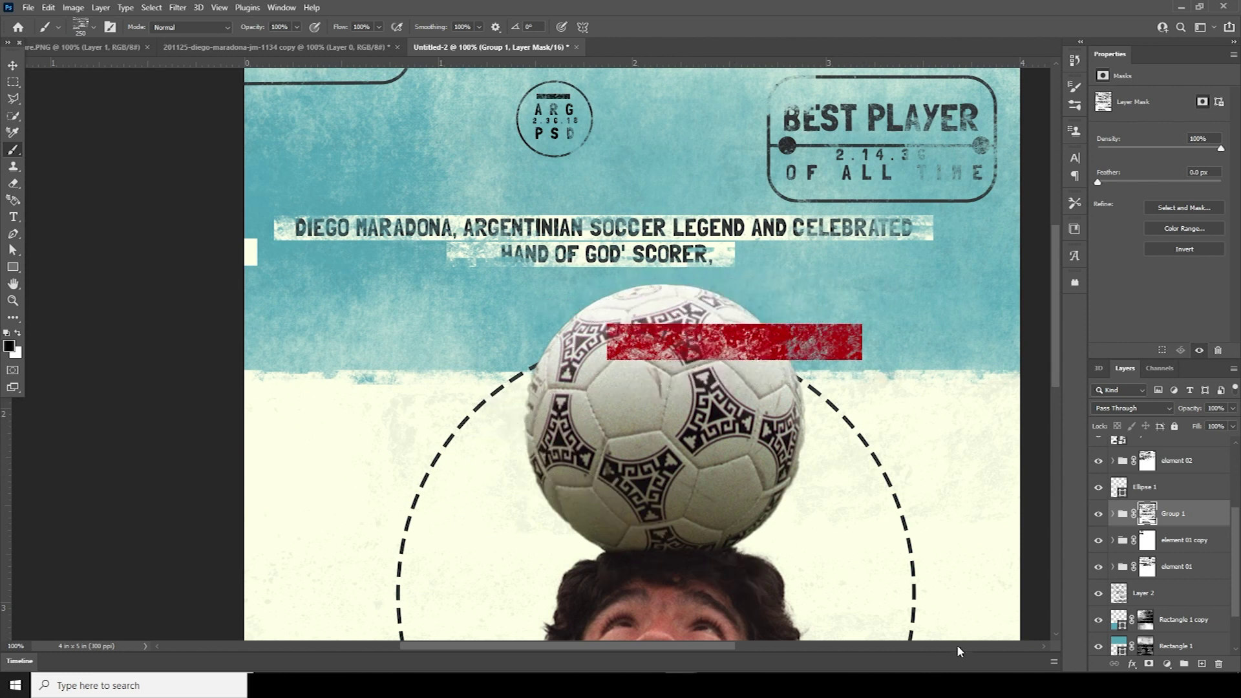
- Add a quotation mark as text, enlarge it to about 83 pt, and place it beside the player's shoulder
key(ctrl+minus)
key(ctrl+minus)
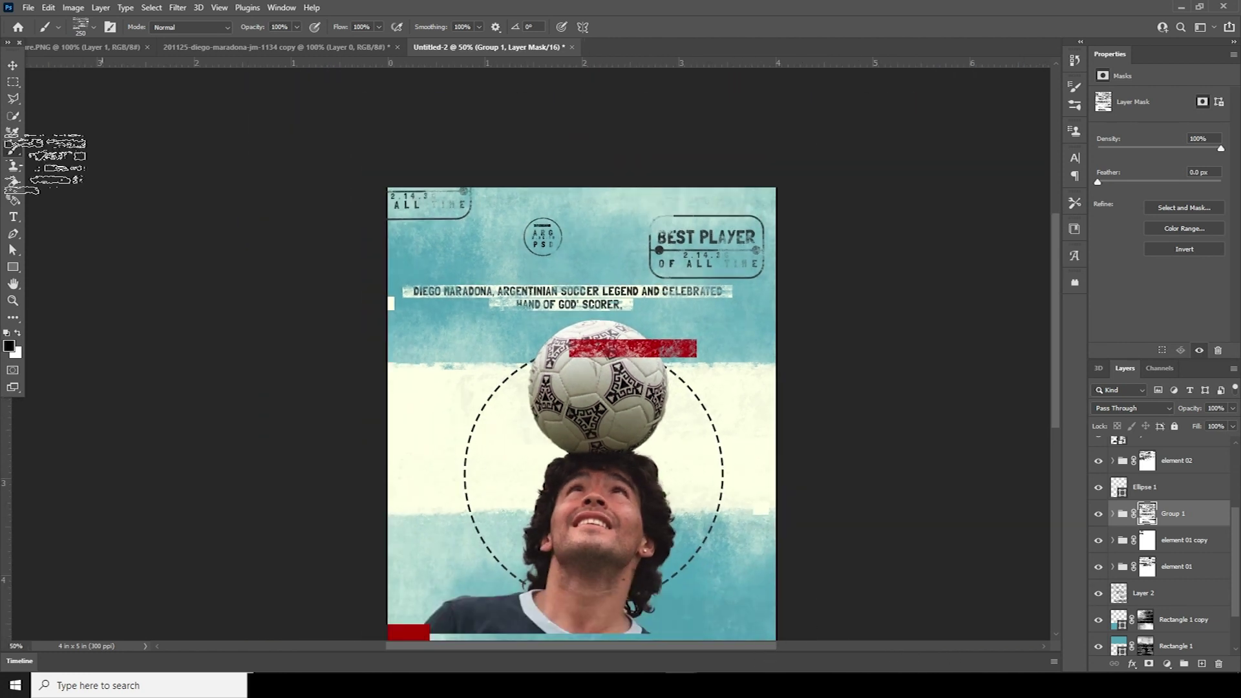
click(18, 66)
drag(653, 452, 596, 396)
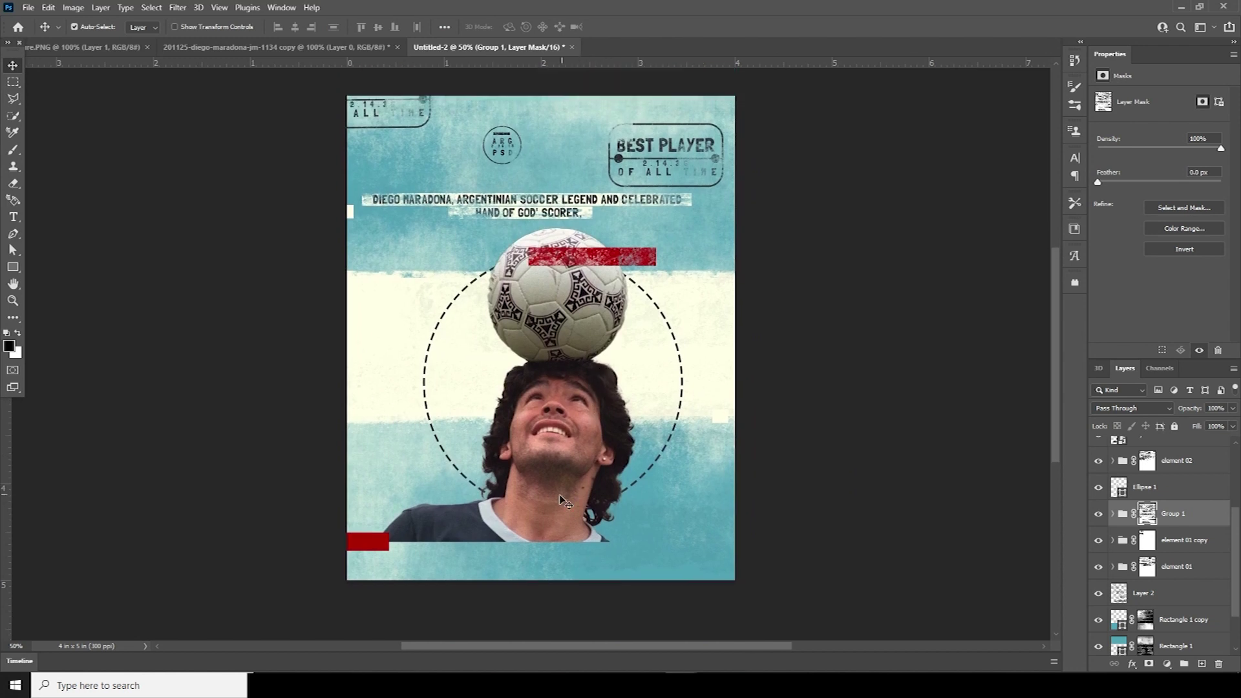
click(13, 217)
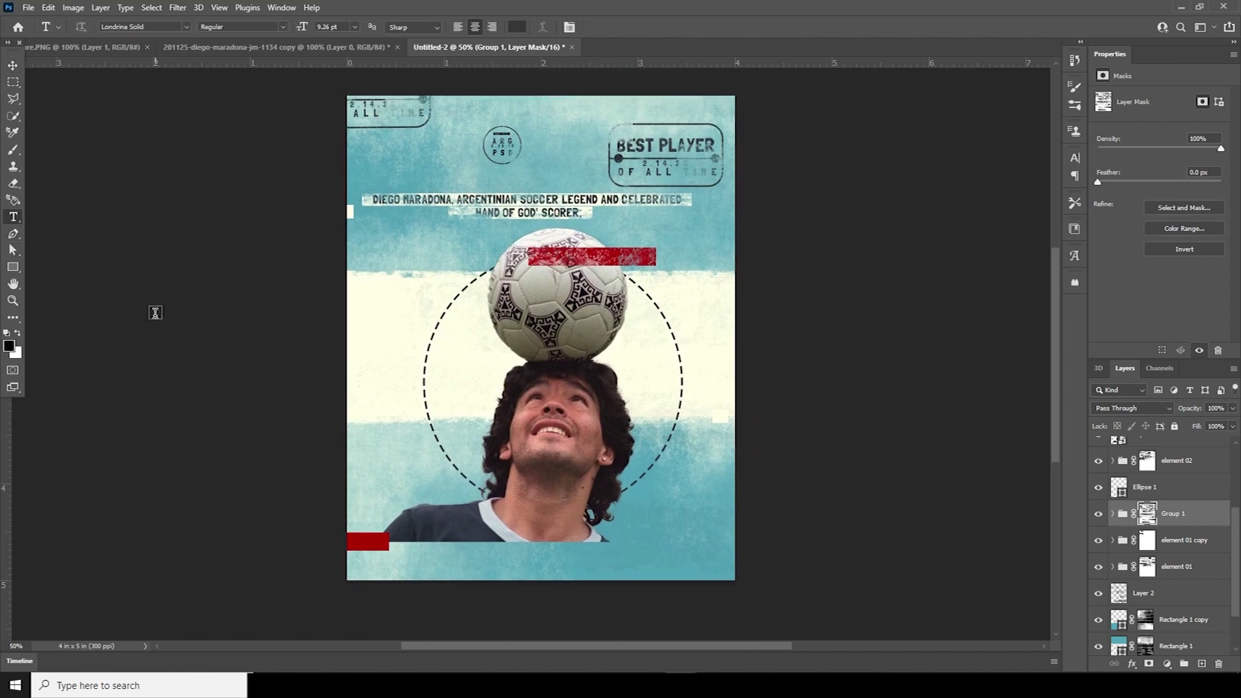
click(660, 519)
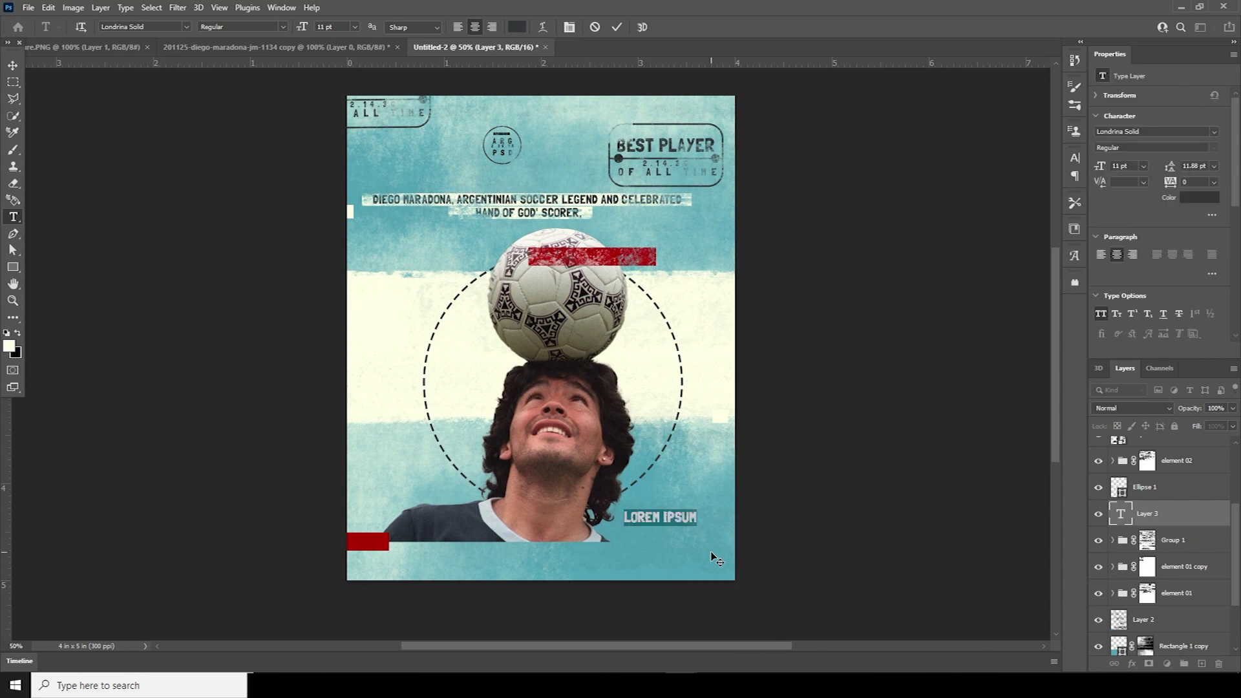
text(")
key(ctrl+Return)
click(12, 65)
key(ctrl+t)
drag(664, 526, 687, 560)
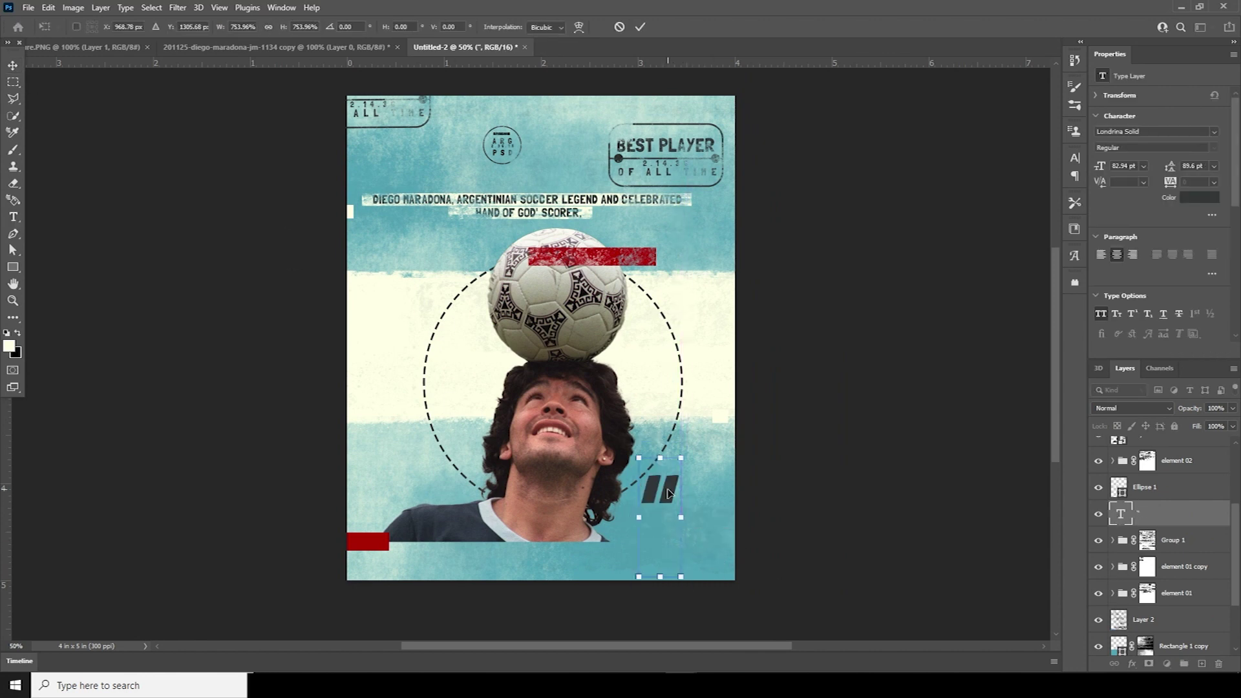
drag(662, 491, 643, 480)
key(Return)
- Add the text PSD TUTORIAL FROM VINDY STUDIO and place it beside the player's shoulder, near the quotation mark
key(t)
click(370, 362)
text(PSD)
key(Return)
text(TUTORIAL FROM WINDY STUDIO)
key(ctrl+Return)
key(ctrl+t)
drag(424, 397, 674, 515)
key(Return)
- Resize the opening quotation mark to about 60.89 pt and position it at the upper left of the studio text
double_click(1120, 540)
key(ctrl+Return)
key(ctrl+t)
key(Return)
drag(661, 452, 715, 505)
key(Return)
- Duplicate the quotation mark, flip the copy horizontally, and place it at the right end of the studio text
key(ctrl+j)
key(ctrl+t)
right_click(648, 501)
click(679, 480)
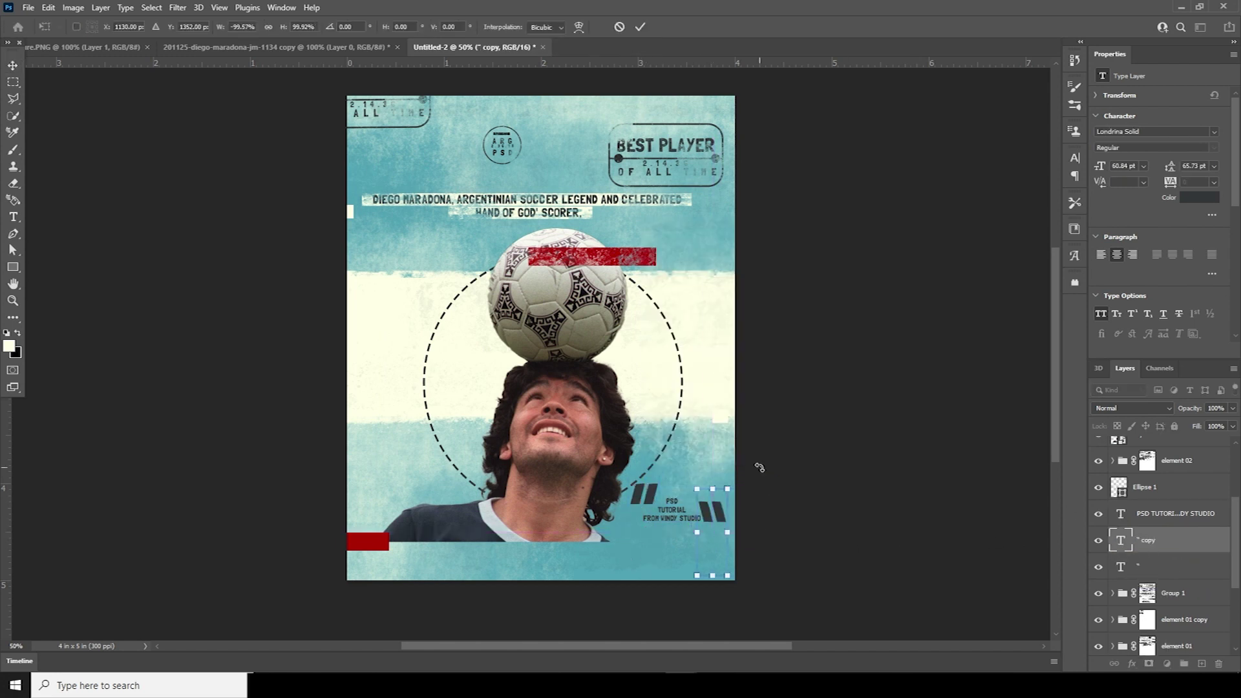
key(Return)
- Change the closing quotation mark's font to Bell MT
double_click(1116, 542)
click(1213, 131)
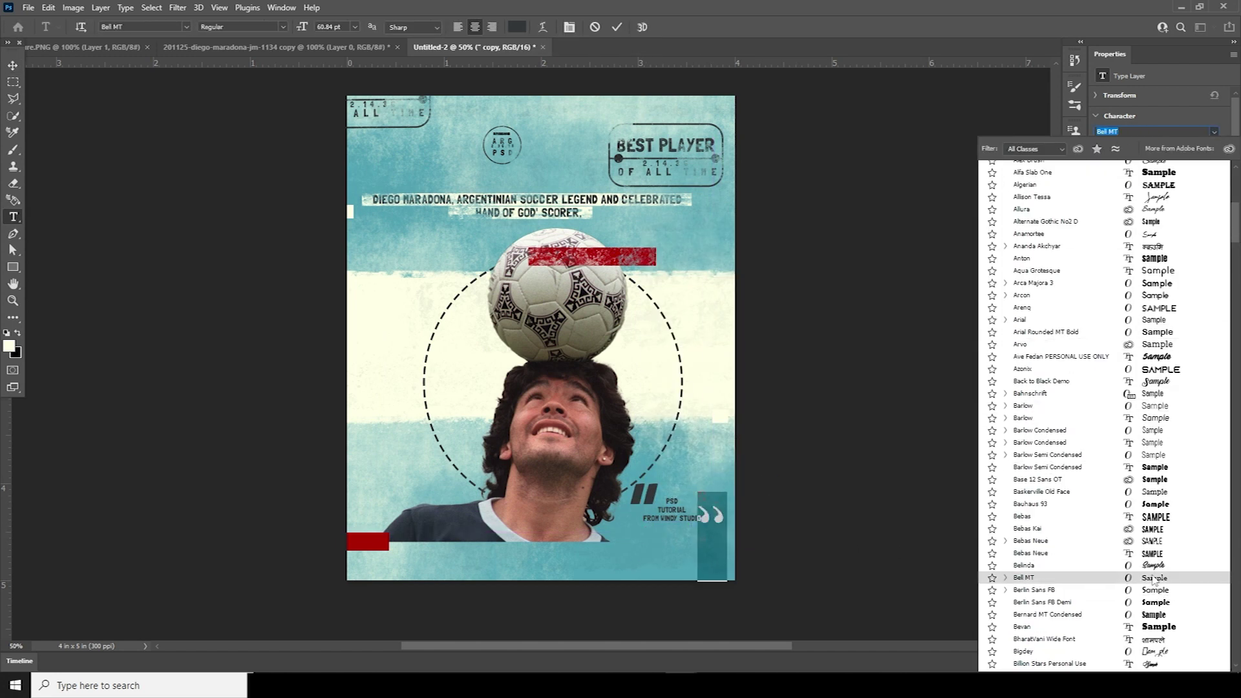
click(1154, 577)
- Try the Trajan Pro Bold font on the opening quotation mark
double_click(1120, 566)
click(1213, 131)
click(1148, 184)
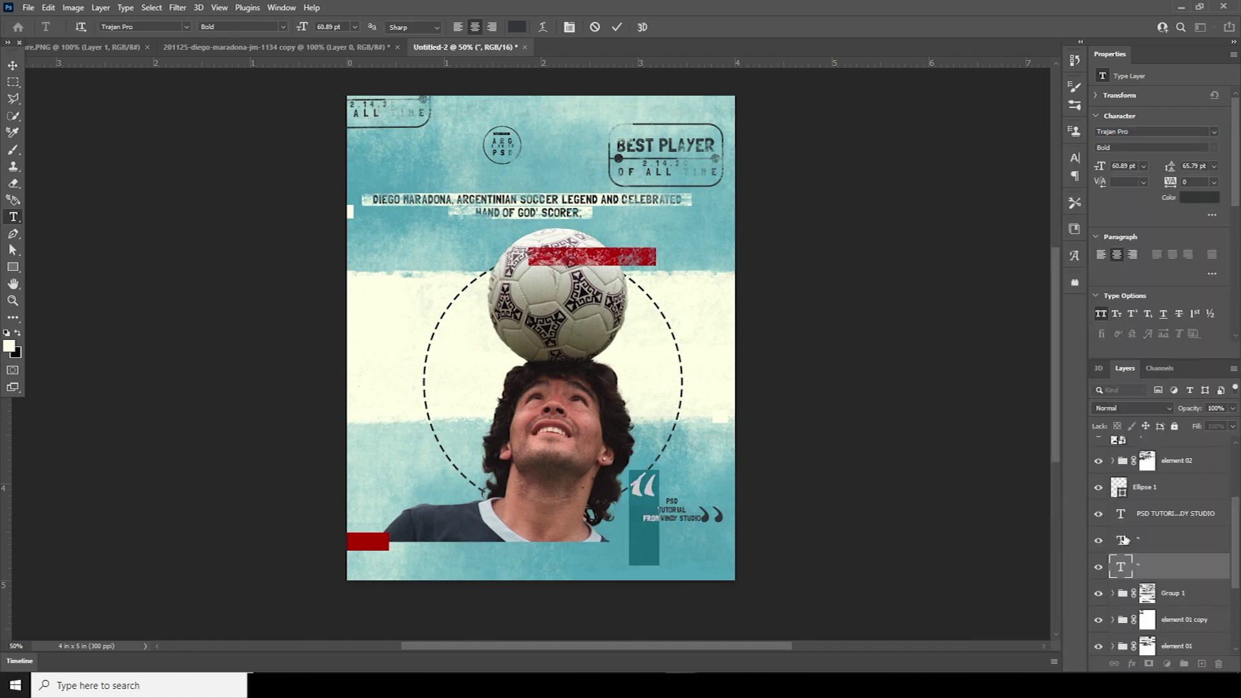
- Change the opening quotation mark's font to Bell MT
double_click(1120, 540)
double_click(1120, 566)
click(1151, 131)
text(Bell MT)
key(Return)
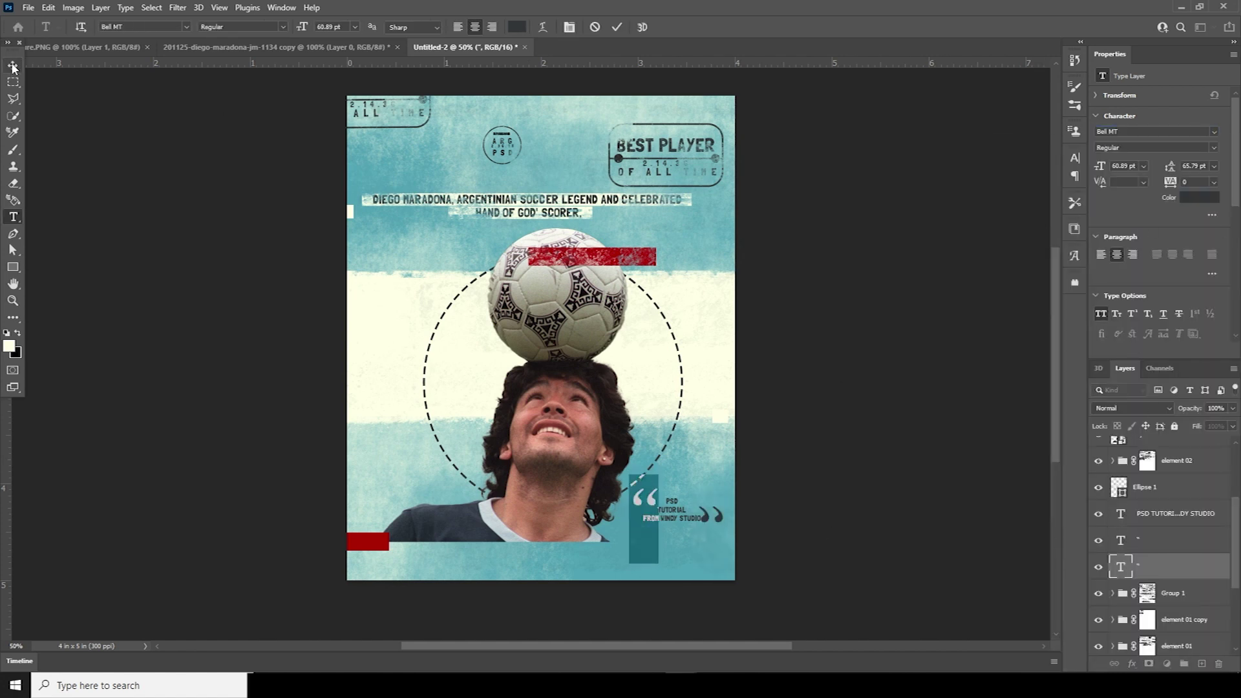
- Group the studio text and both quotation marks and name the group text 01
click(13, 65)
shift+click(1125, 515)
key(ctrl+g)
text(text 01)
key(Return)
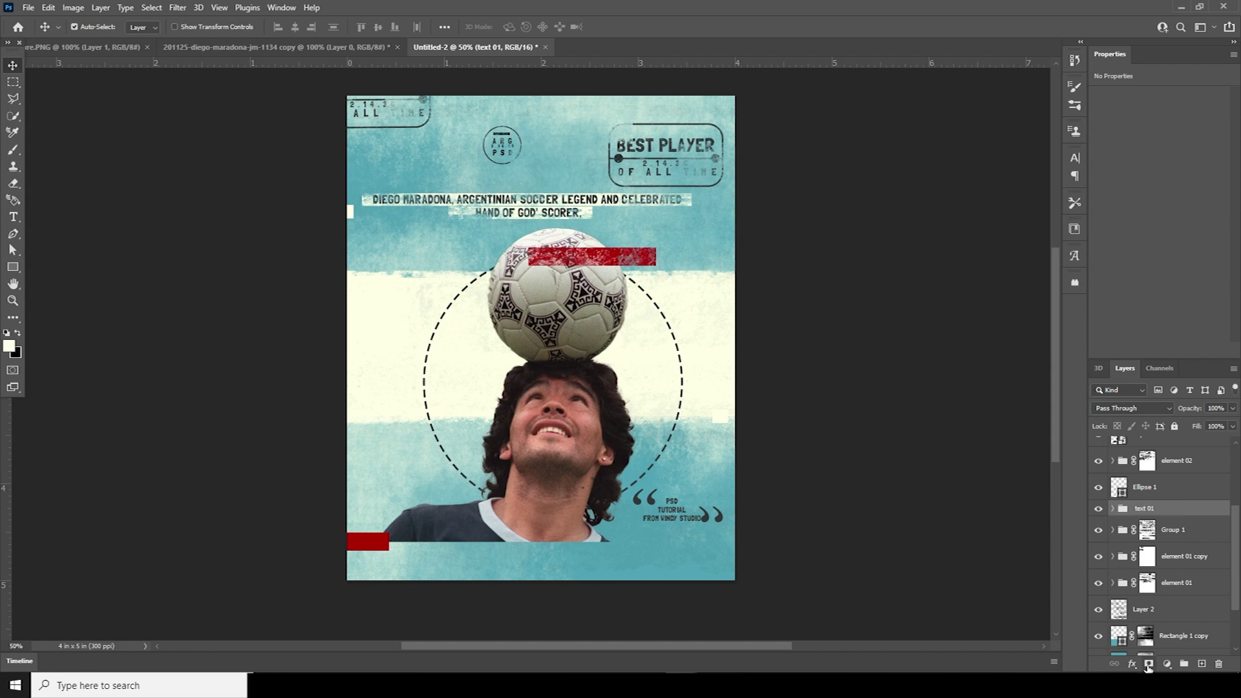
- Add a layer mask to the text 01 group and wear away parts of it with the grunge brush
click(1149, 663)
key(b)
click(672, 540)
click(12, 65)
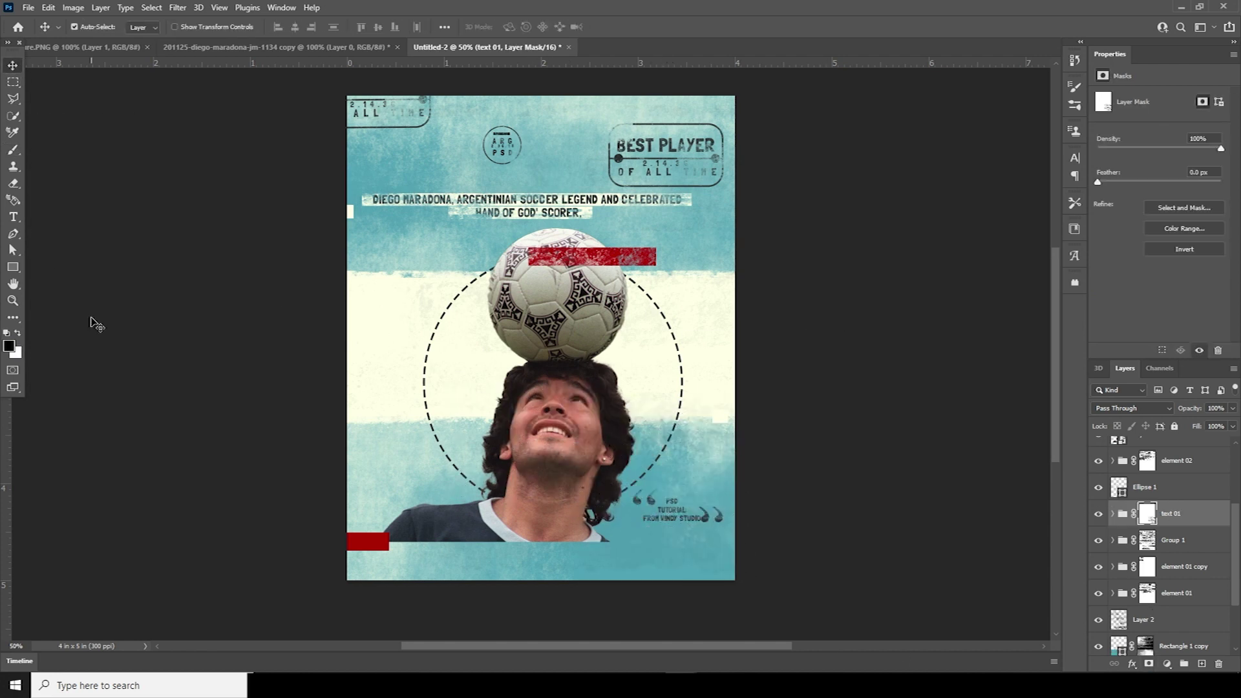
- Add the text DIEGO in Bell MT, enlarge it to 26.66 pt, and place it below the player's shirt
key(t)
click(398, 159)
text(DIEGO)
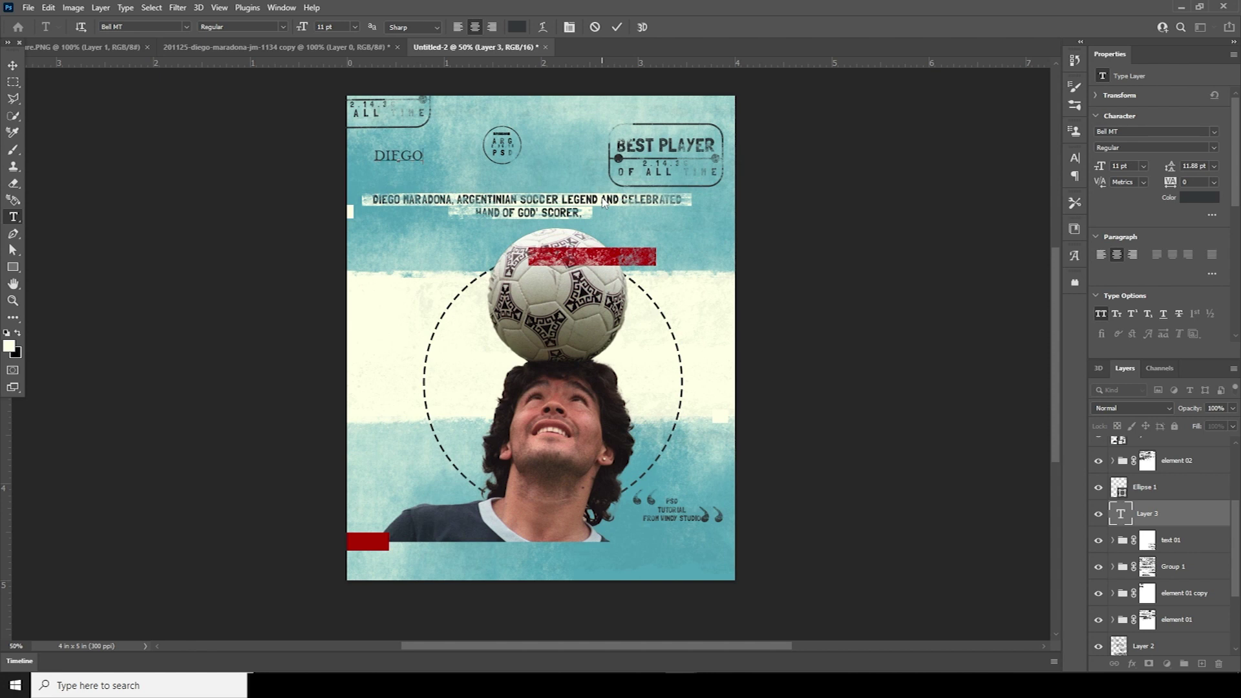
click(12, 65)
key(ctrl+t)
drag(424, 148, 499, 566)
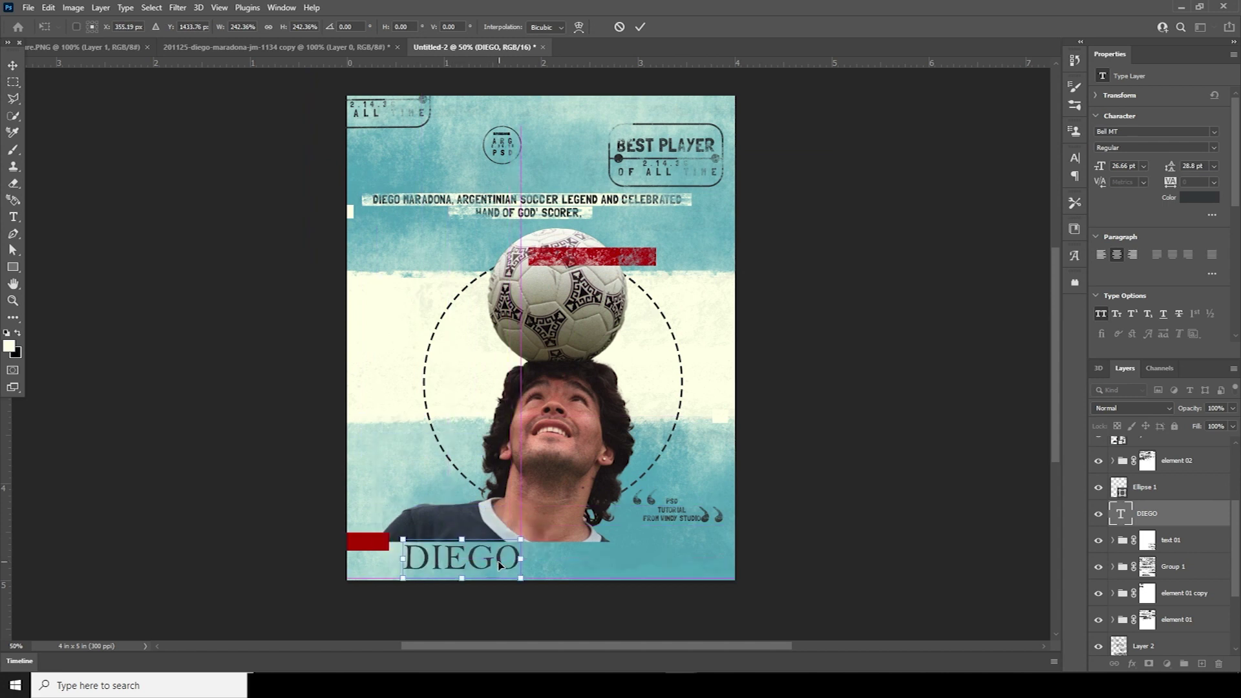
key(Return)
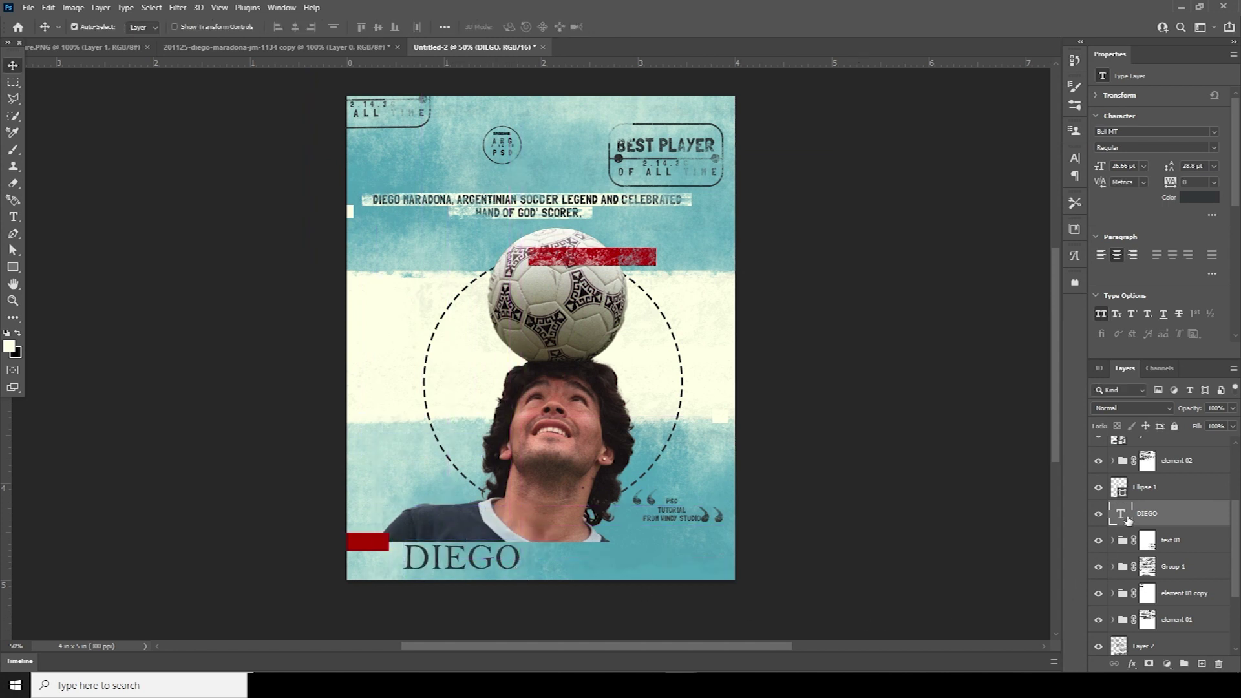
- Duplicate the DIEGO title, change the copy's text to MARADONA, shrink it to 8.61 pt and place it beside DIEGO
key(ctrl+j)
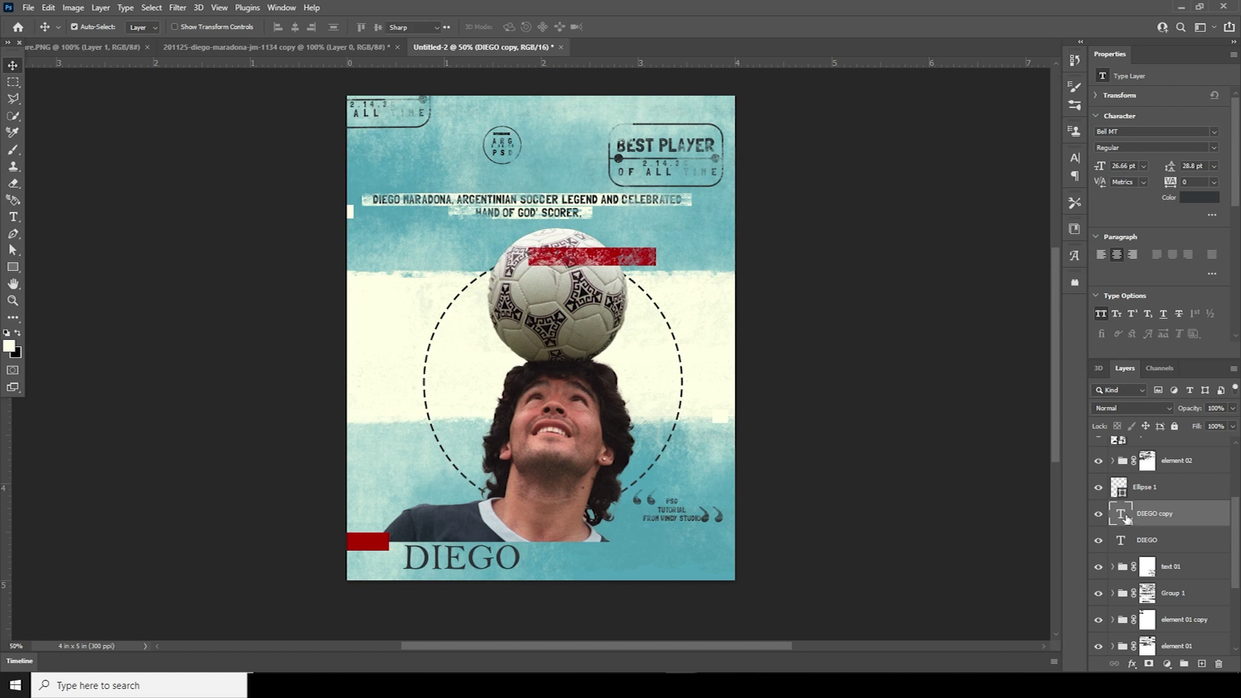
double_click(1121, 515)
text(MARA)
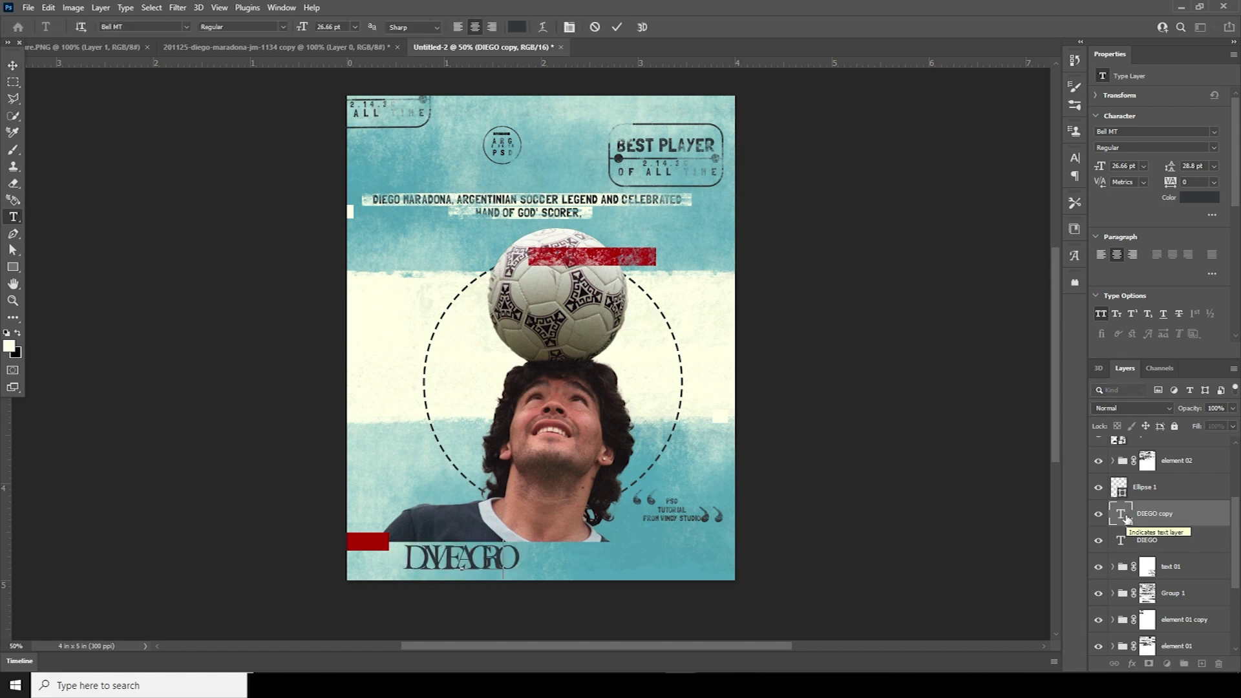
text(DONA)
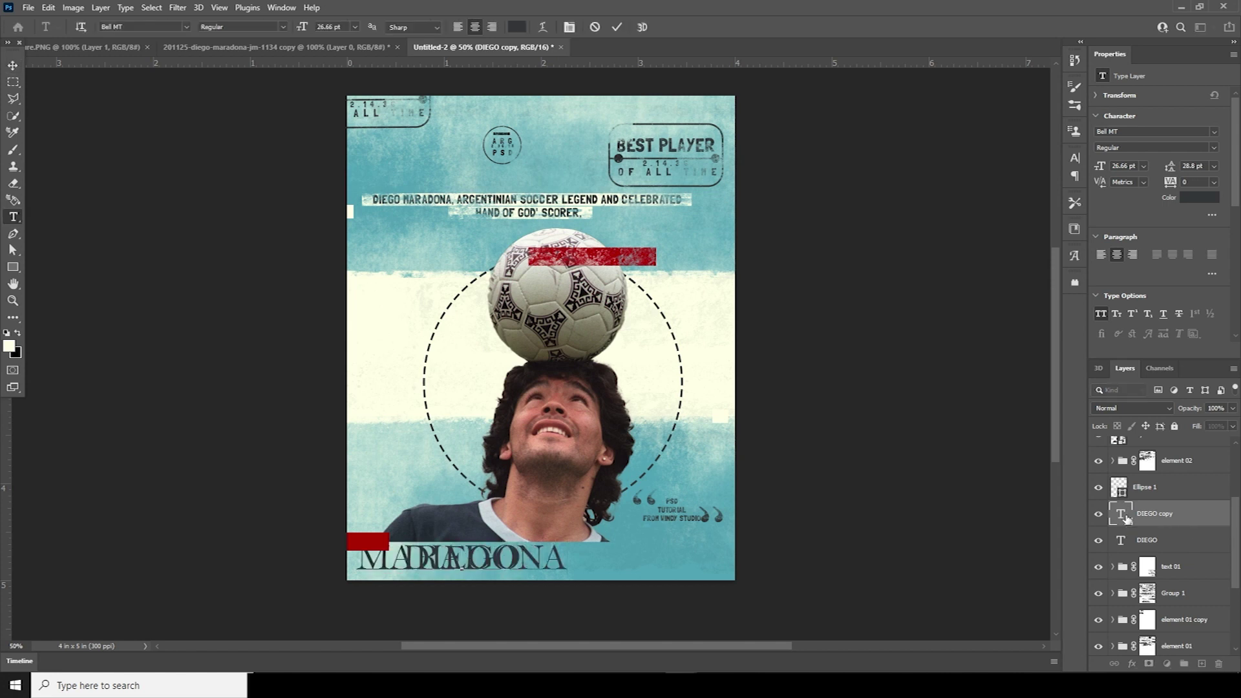
click(13, 65)
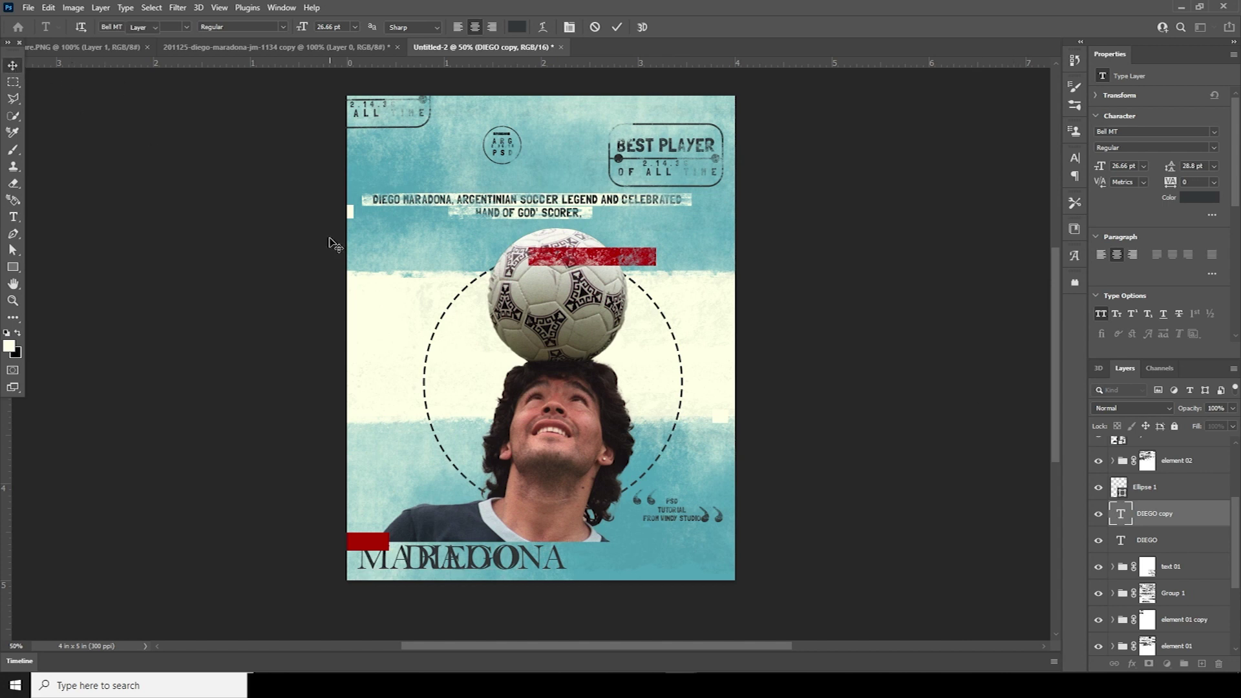
key(ctrl+t)
mouse_move(563, 577)
mouse_down()
mouse_move(490, 562)
mouse_move(572, 562)
mouse_up()
key(Return)
- Add an 11 pt Lorem Ipsum placeholder text in the poster's bottom-right corner
key(t)
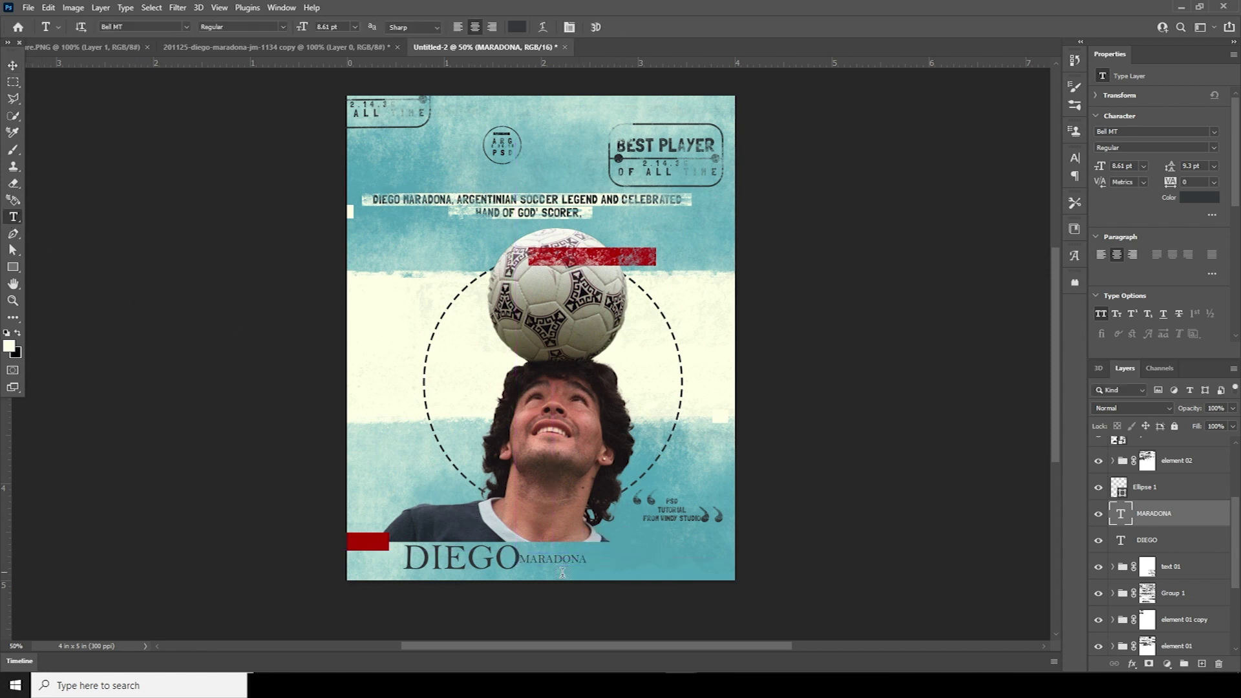
click(703, 573)
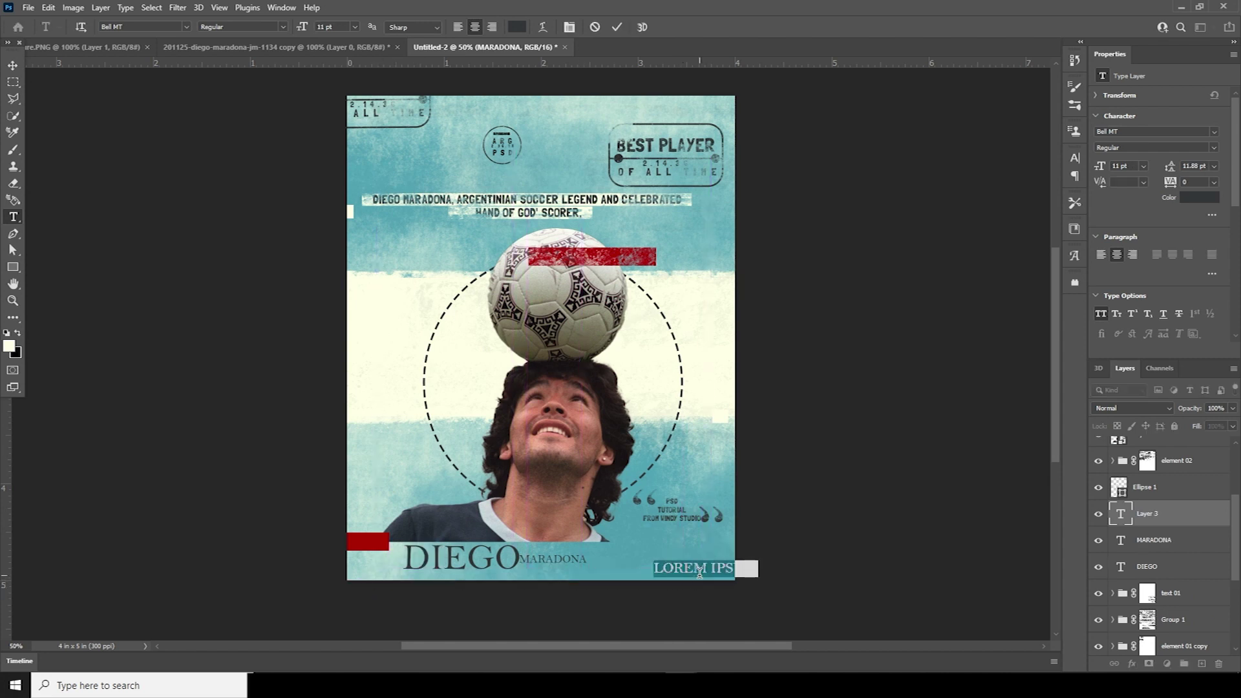
click(1122, 518)
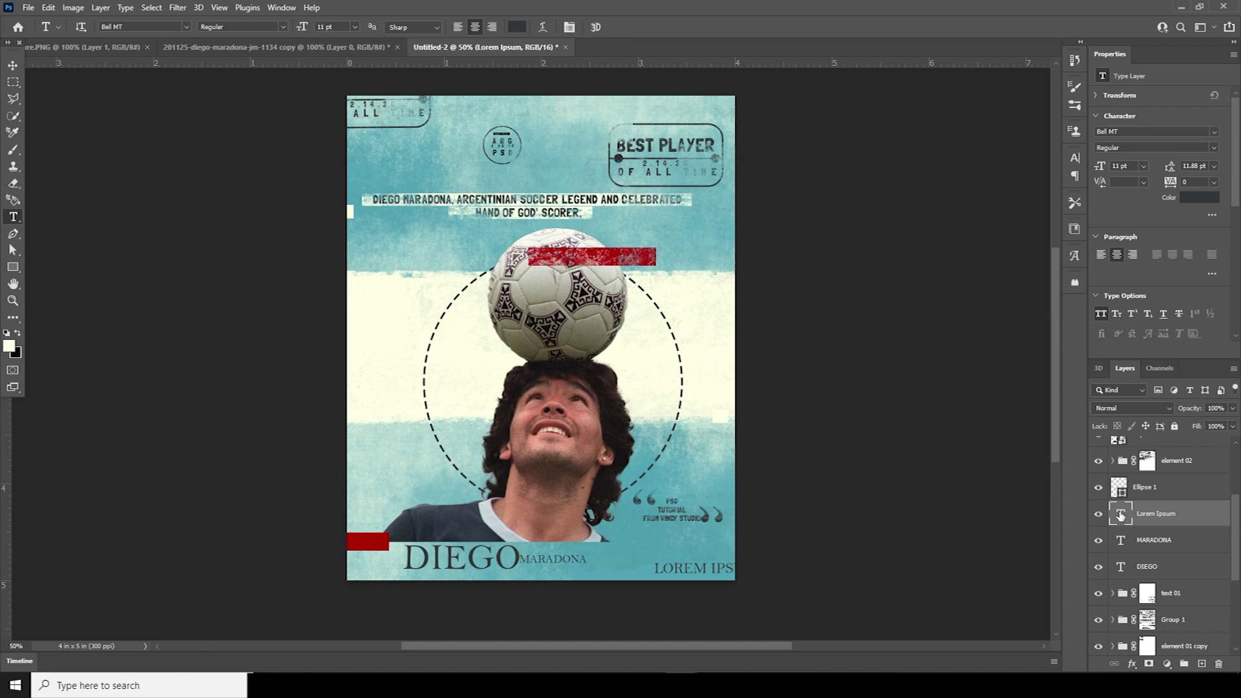
key(v)
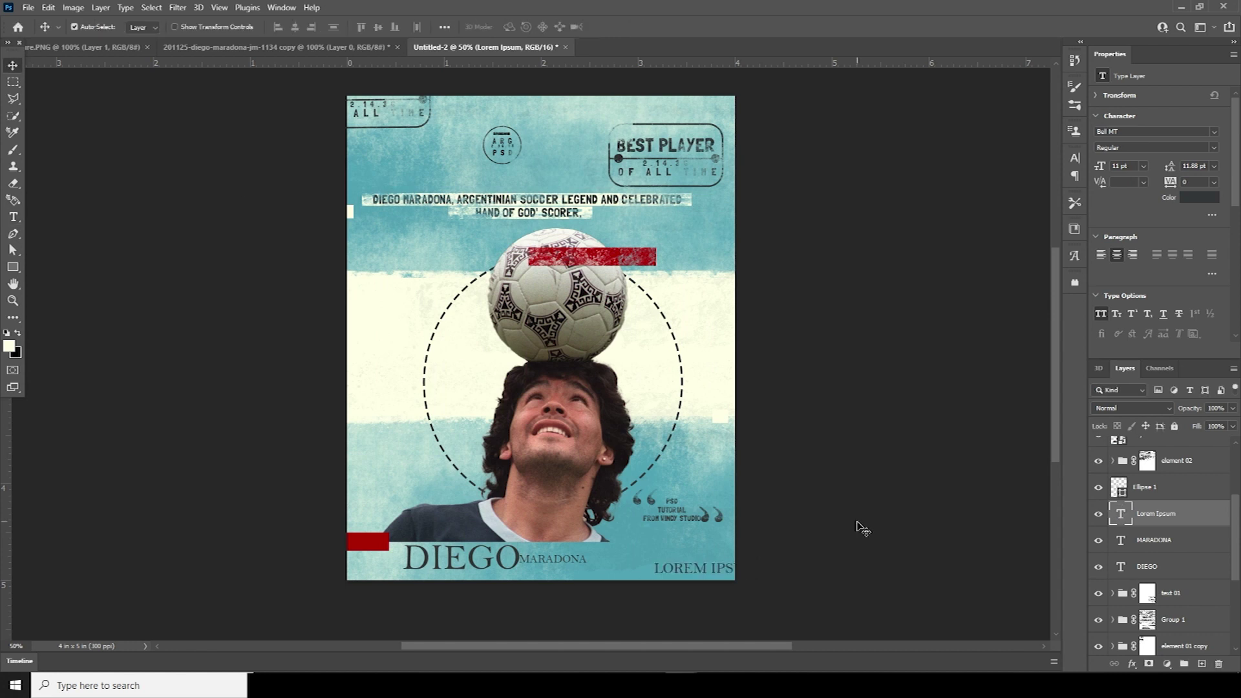
- Group the DIEGO, MARADONA and Lorem Ipsum texts, wear them away on a layer mask with the grunge brush, and name the group text 02
shift+click(1128, 567)
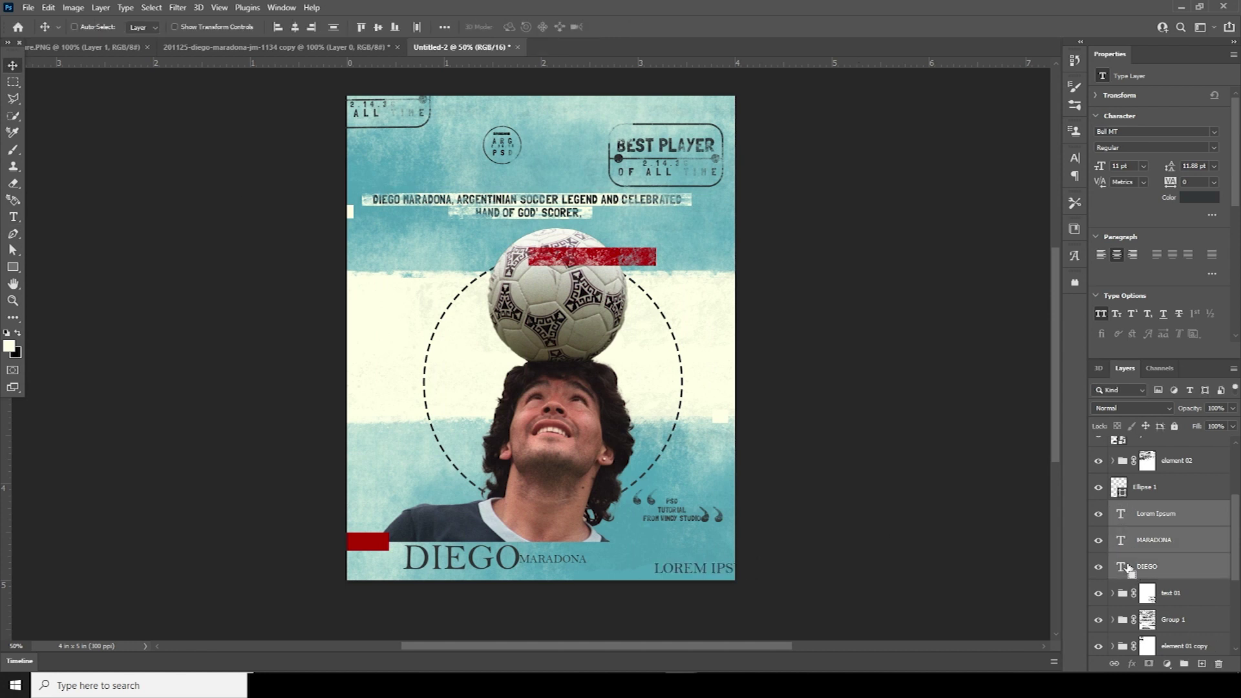
key(ctrl+g)
click(1149, 665)
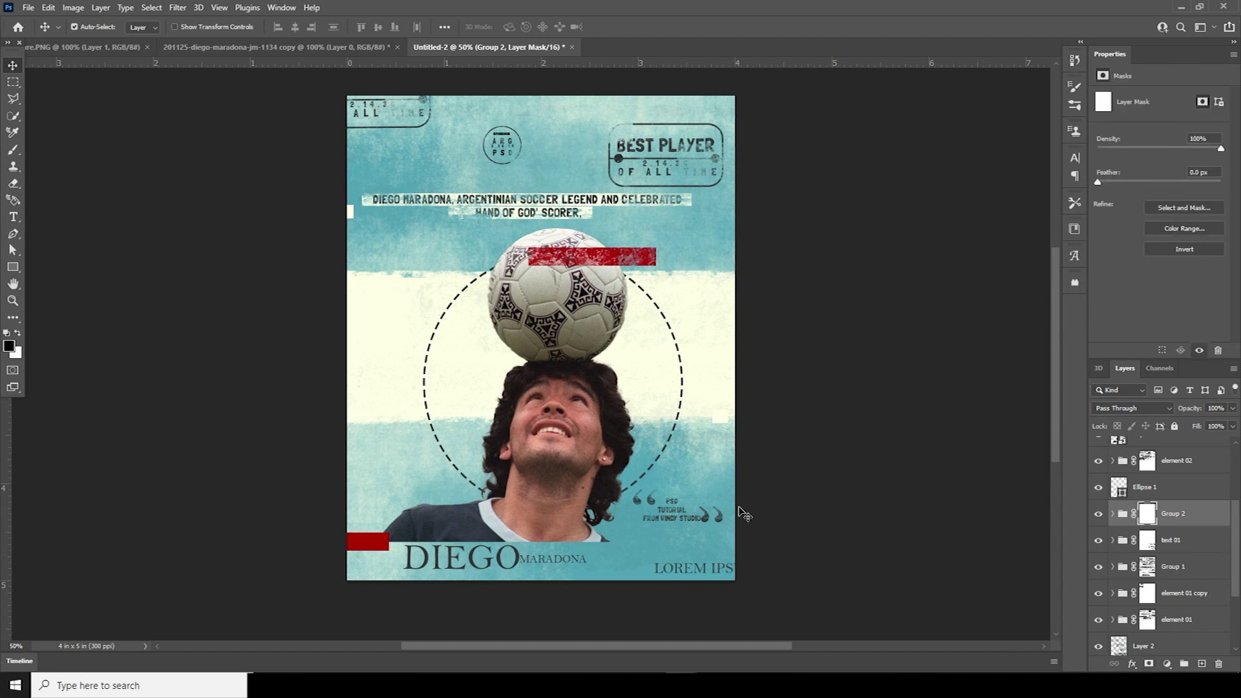
key(b)
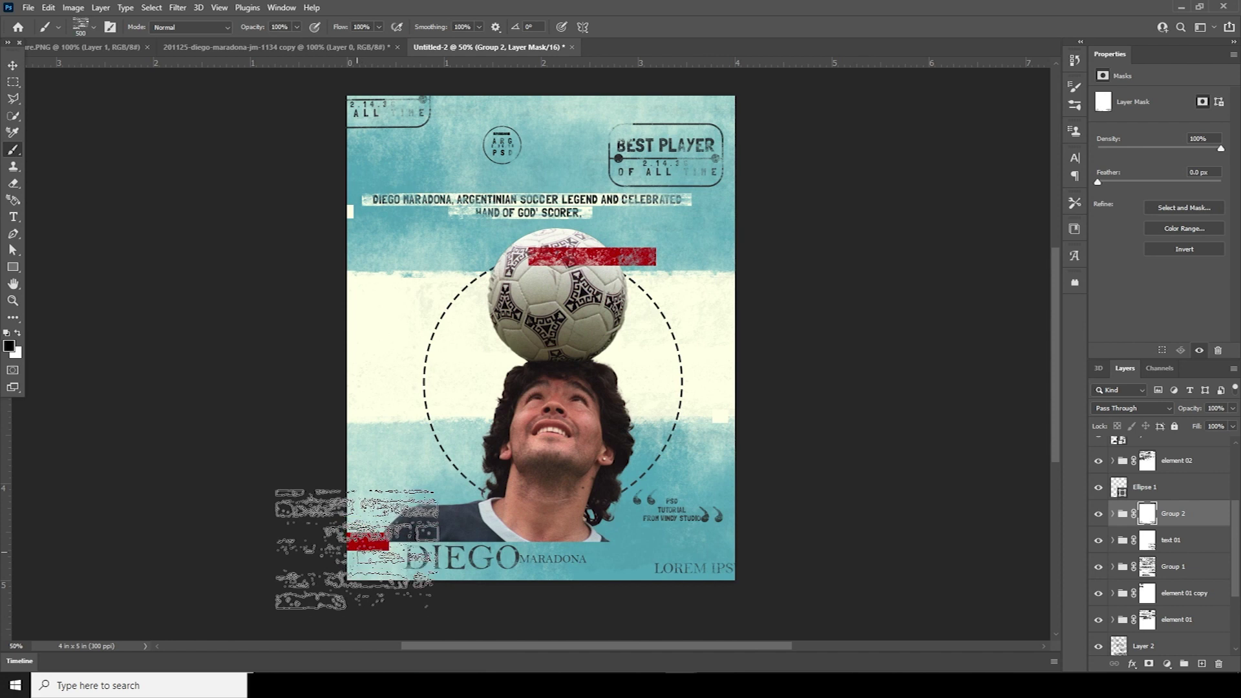
double_click(1173, 515)
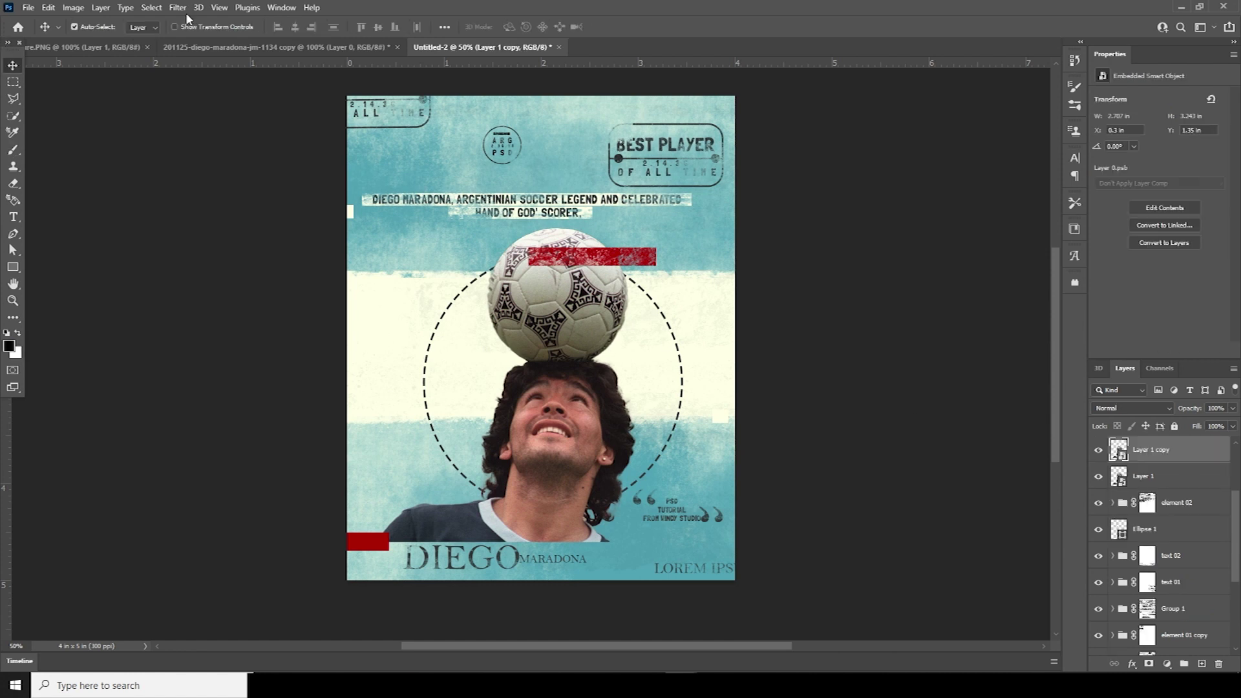
- Apply the Filter Gallery's Halftone Pattern to a copy of the player layer, with Dot pattern, size 2 and contrast 5
click(178, 8)
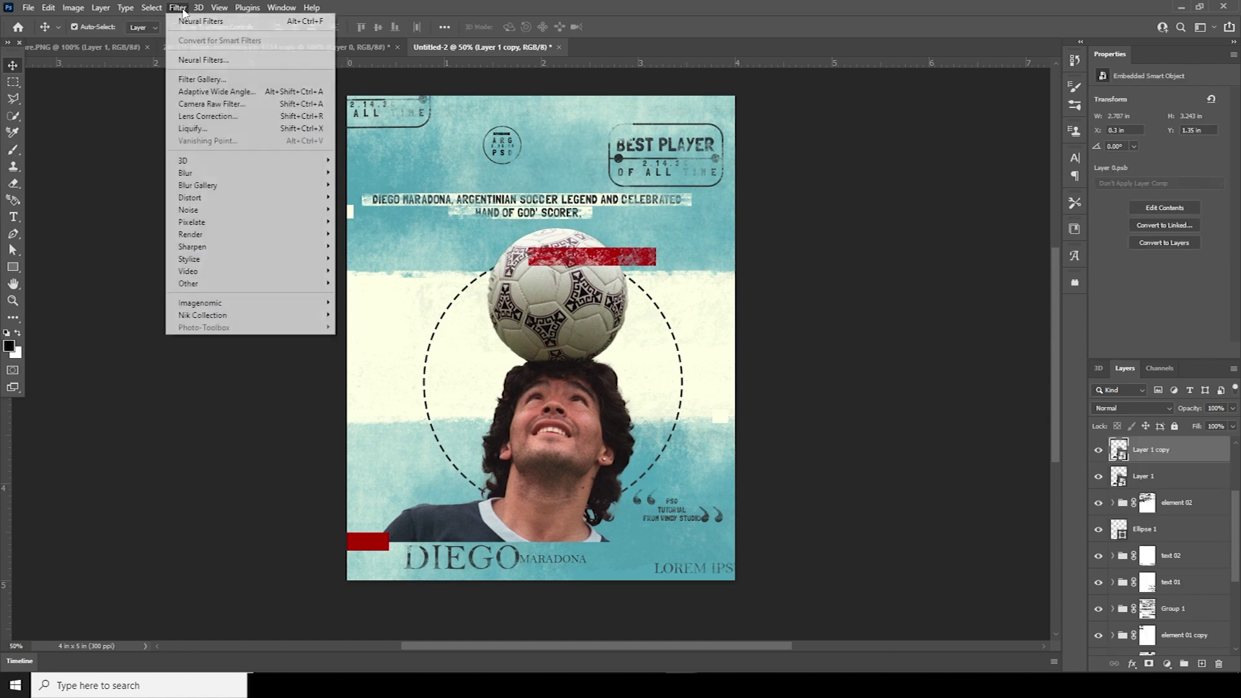
click(215, 79)
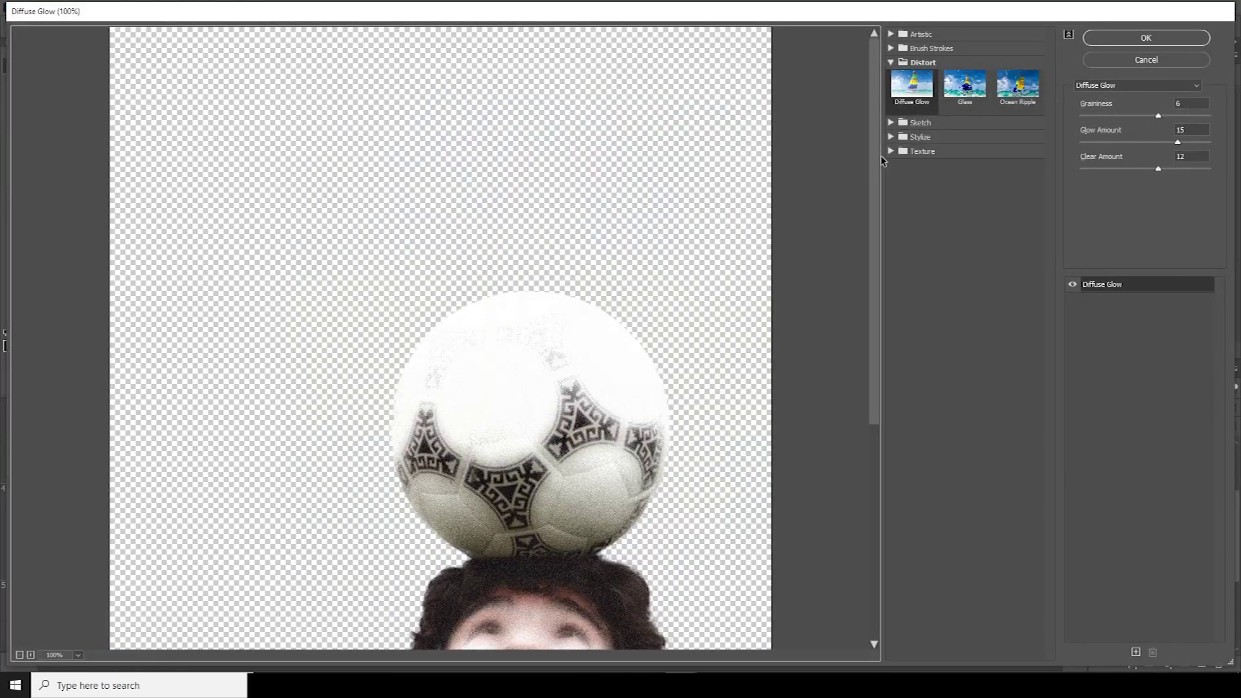
click(891, 123)
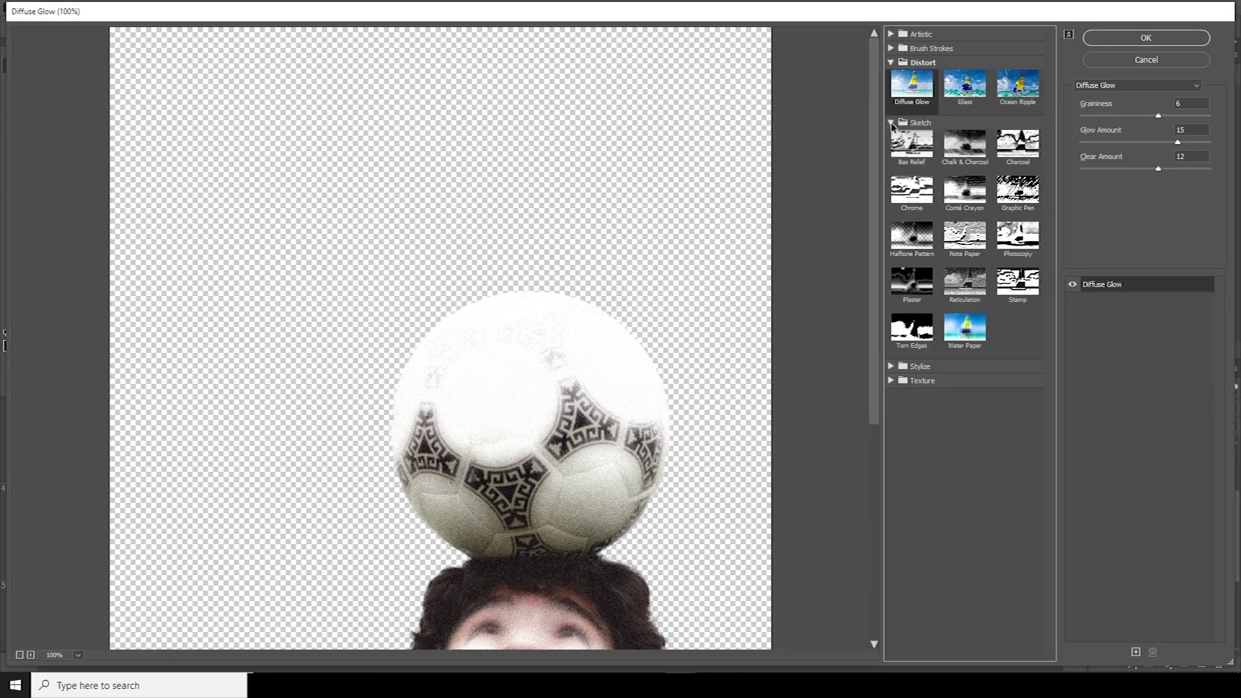
click(903, 226)
drag(624, 399, 605, 244)
click(1092, 118)
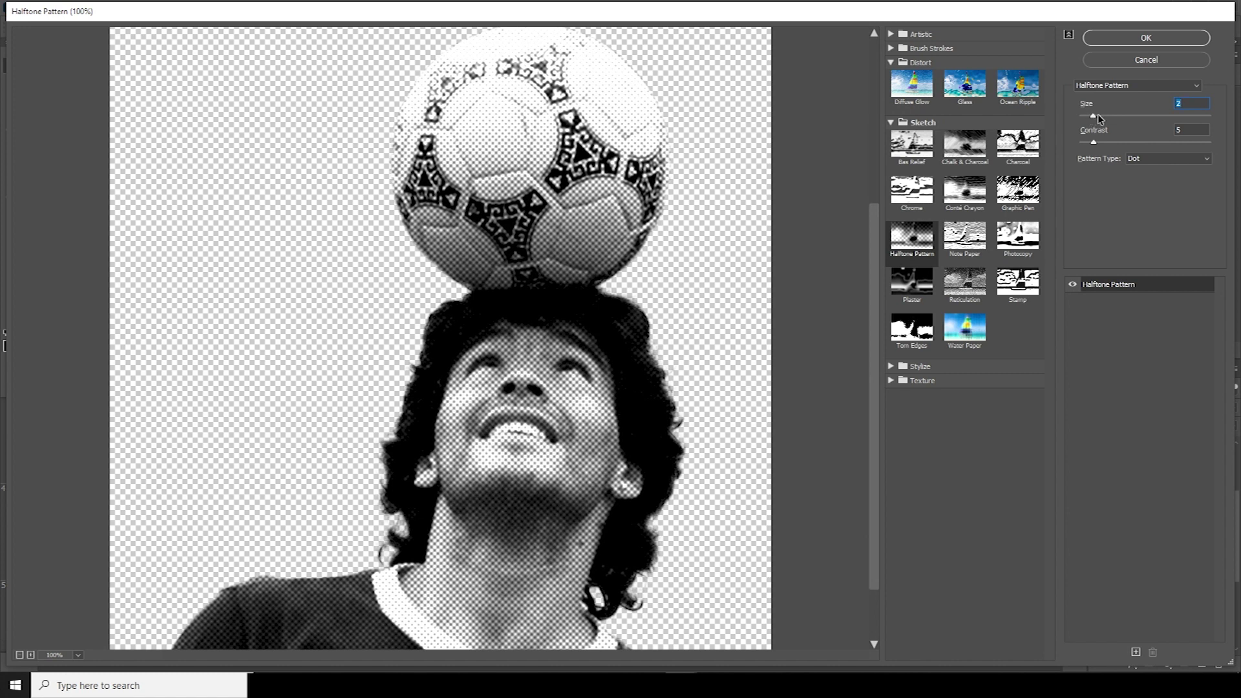
mouse_move(1106, 144)
mouse_down()
mouse_move(1118, 146)
mouse_move(1095, 142)
mouse_up()
click(1094, 117)
click(1118, 40)
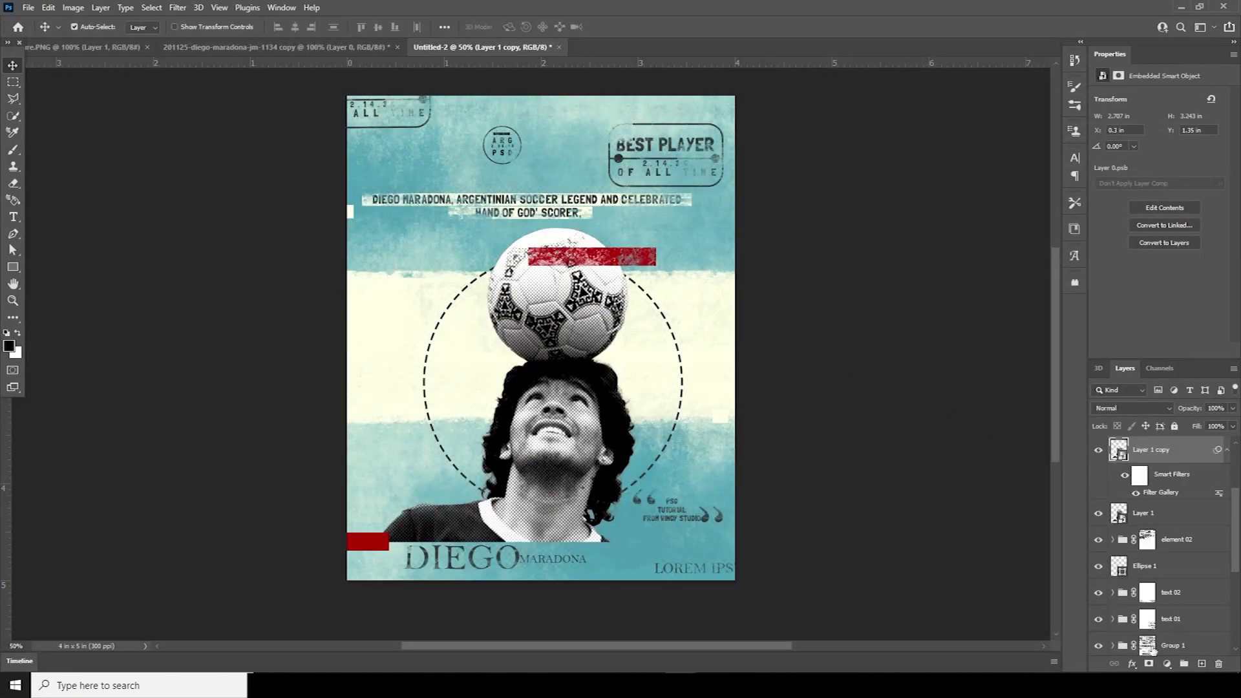
- Hide the halftone copy with an inverted layer mask and choose the Soft Round brush at 500 px
click(1149, 664)
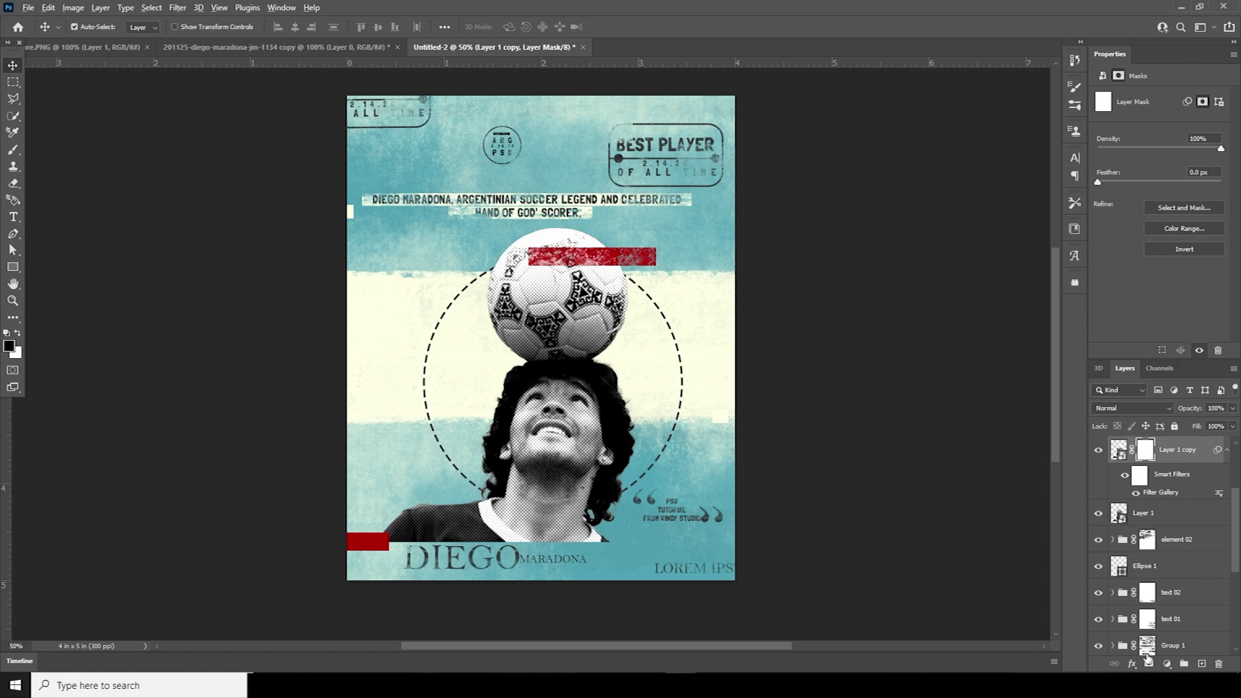
key(ctrl+i)
key(b)
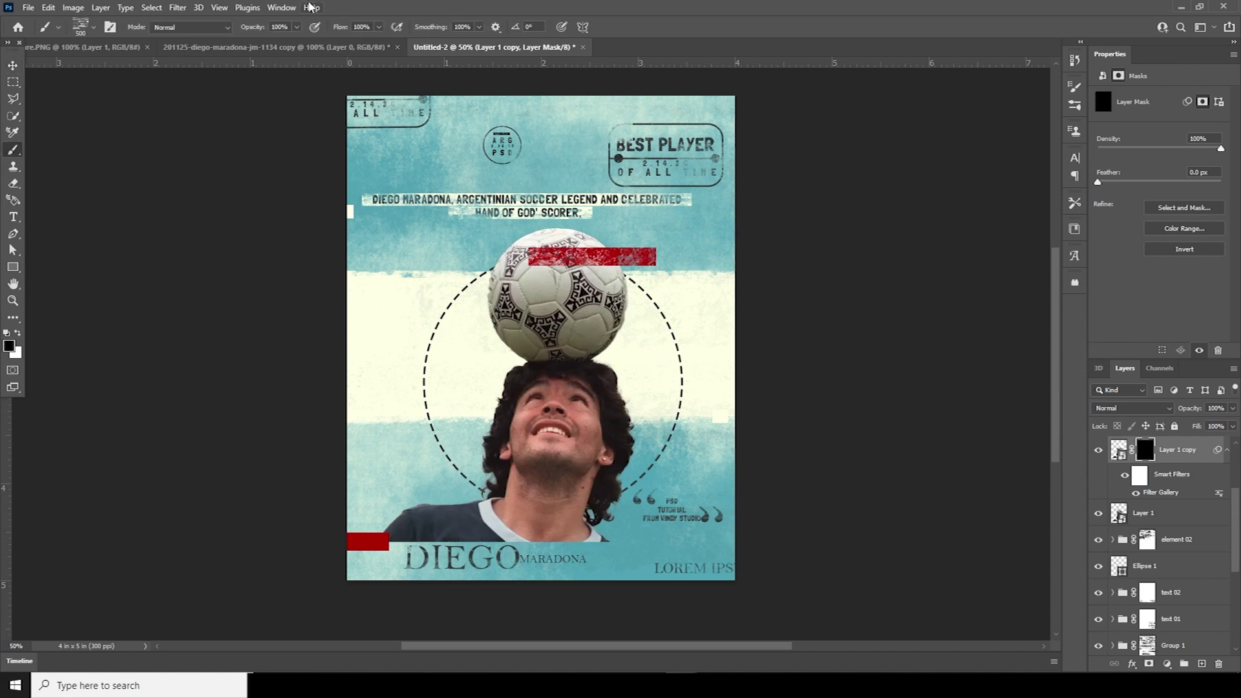
click(93, 29)
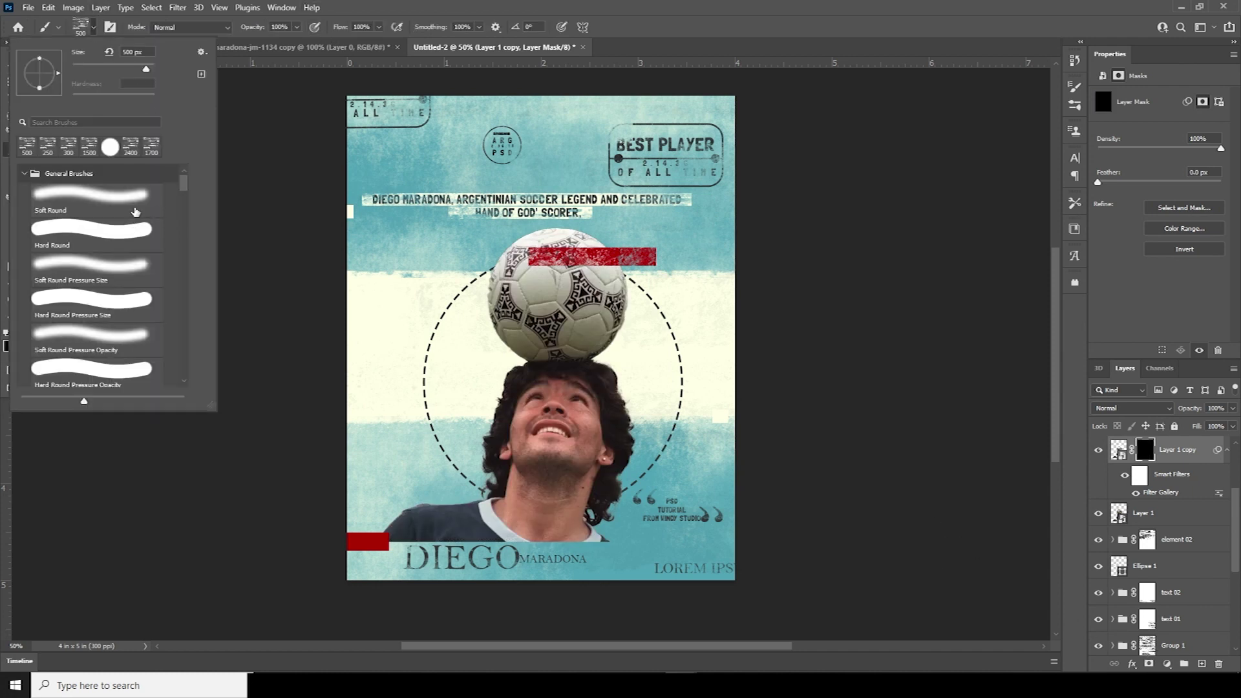
double_click(136, 212)
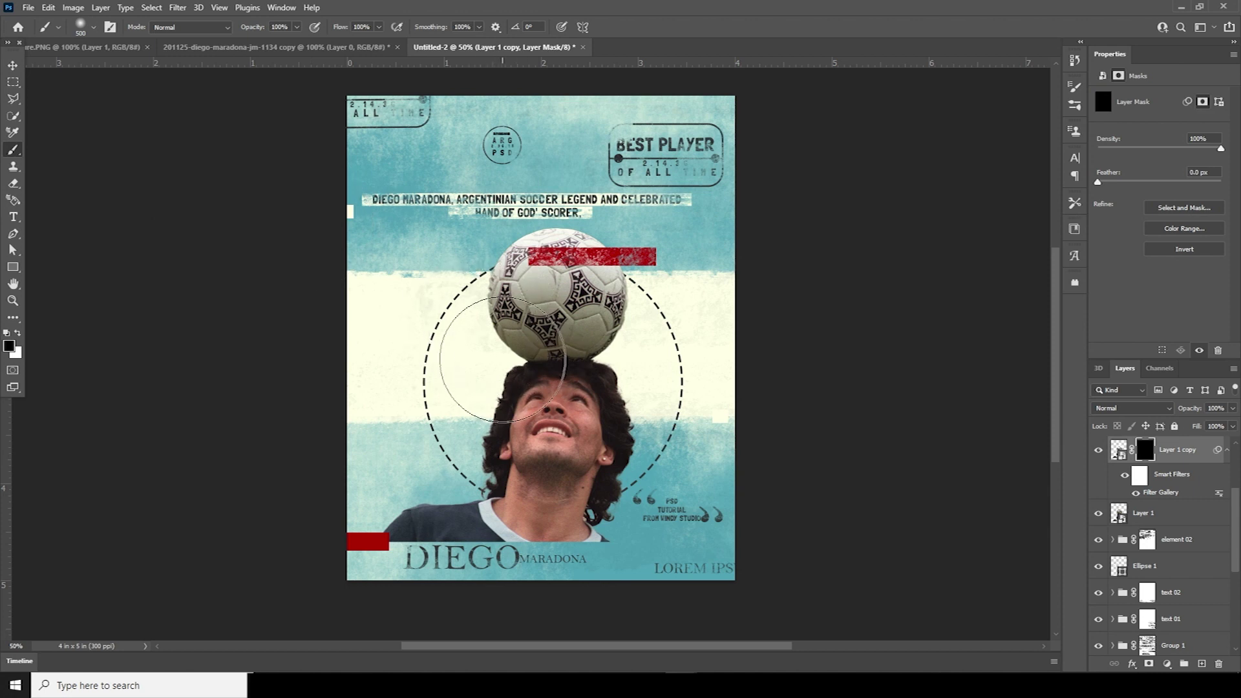
- Paint the mask white over the ball and shirt to reveal the halftone, and black over the face to hide it
click(16, 333)
mouse_move(497, 352)
mouse_down()
mouse_move(545, 375)
mouse_move(637, 359)
mouse_up()
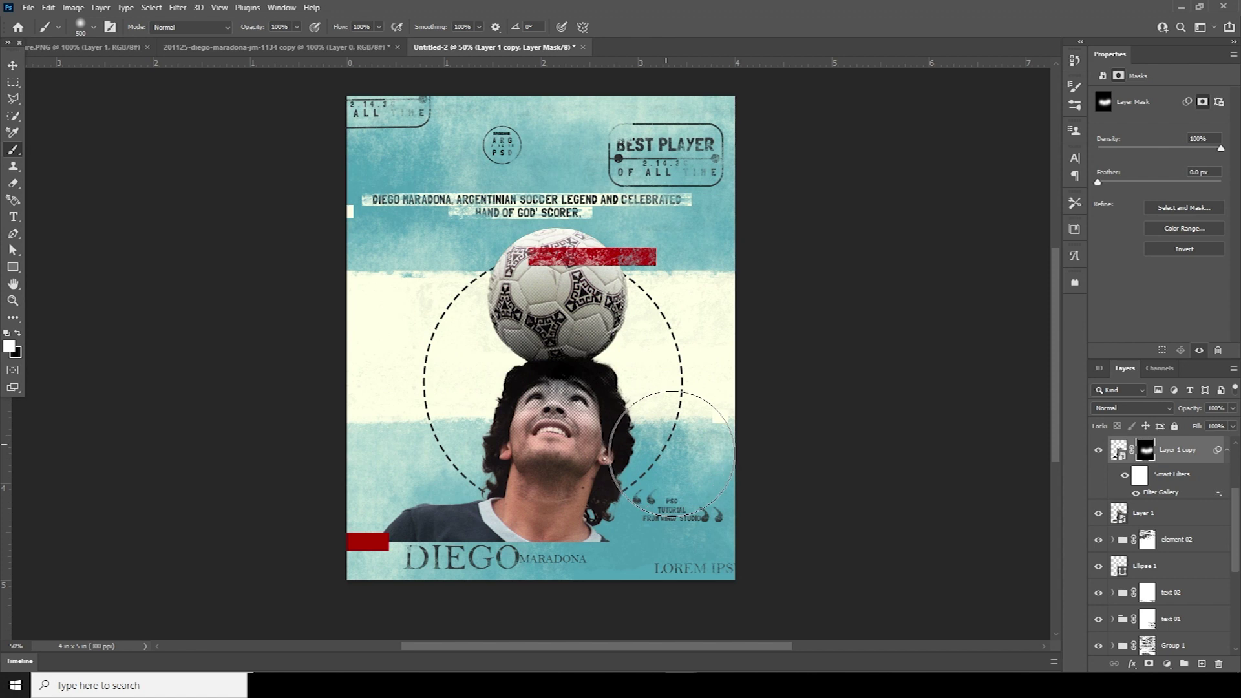
mouse_move(443, 531)
mouse_down()
mouse_move(381, 528)
mouse_move(435, 525)
mouse_up()
click(18, 335)
mouse_move(466, 427)
mouse_down()
mouse_move(526, 401)
mouse_move(553, 443)
mouse_move(527, 444)
mouse_move(553, 441)
mouse_move(552, 464)
mouse_move(522, 464)
mouse_up()
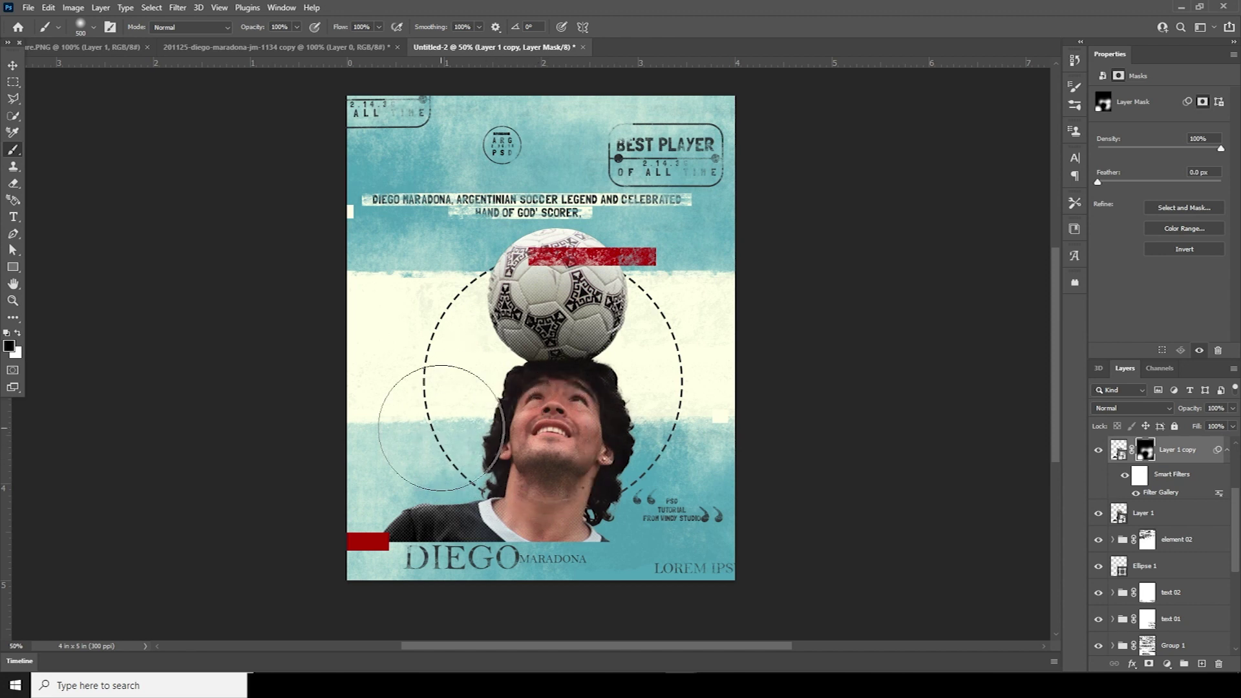
click(18, 333)
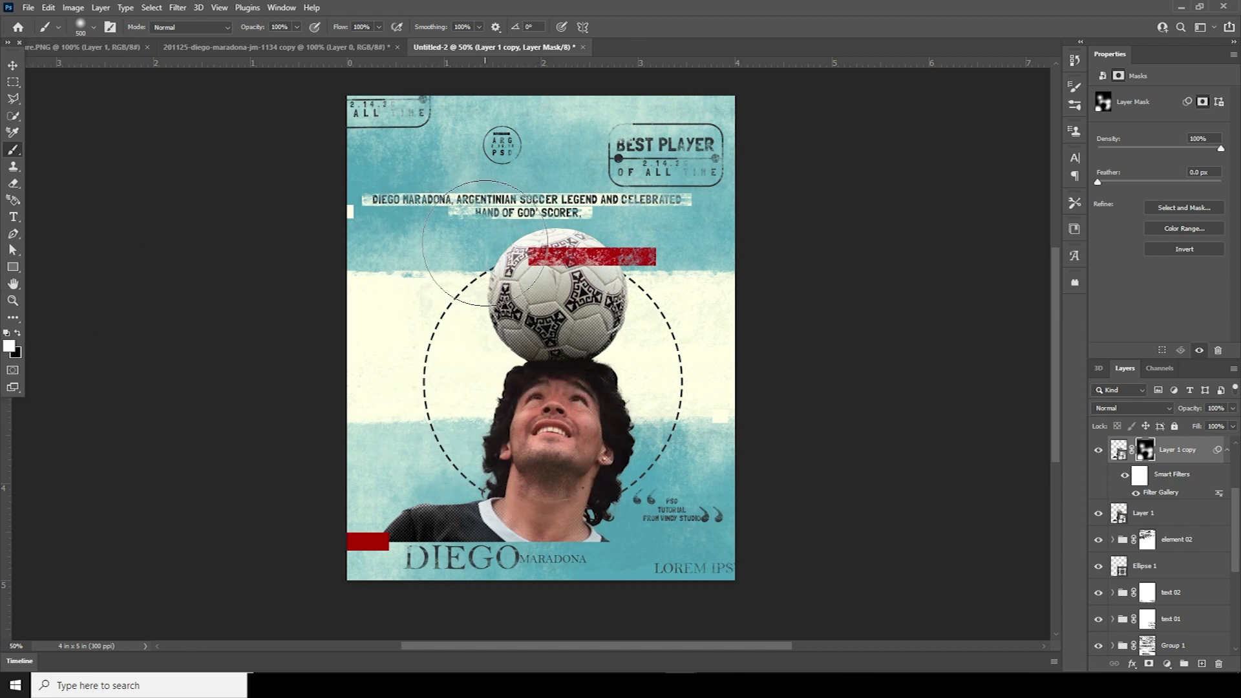
click(504, 248)
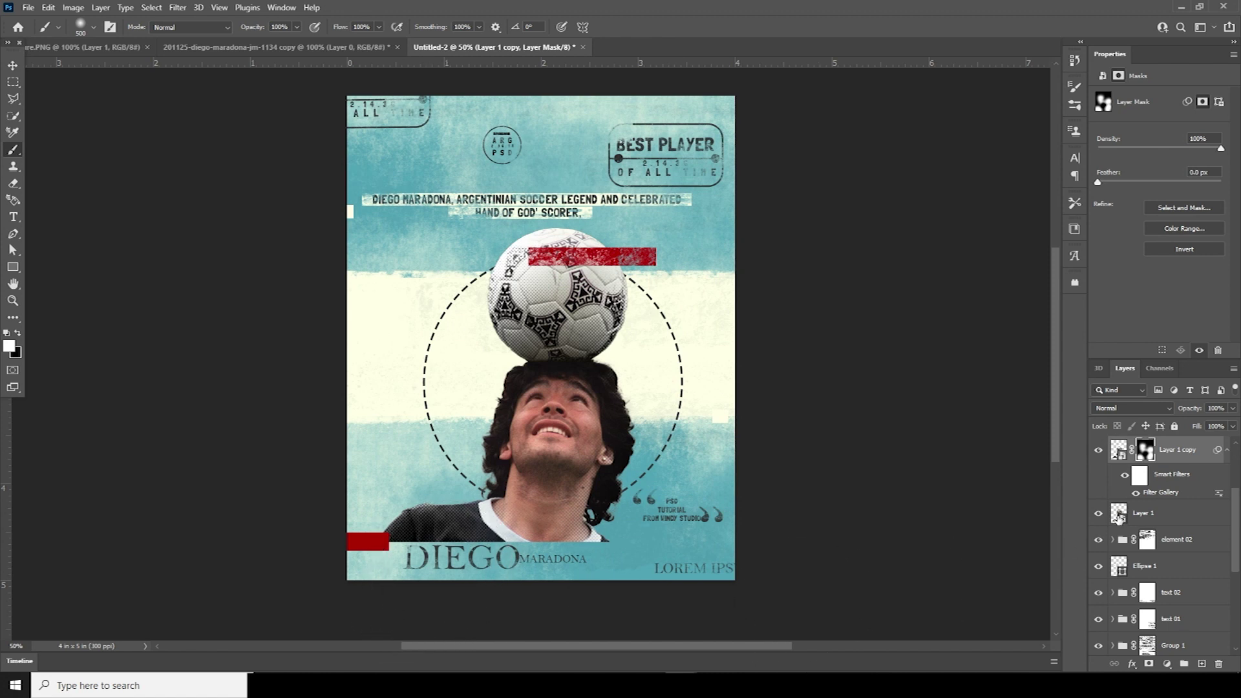
- In the Camera Raw filter on Layer 1, set Clarity to +71, Highlights to -92, Shadows to +44 and Texture to +46
click(1119, 517)
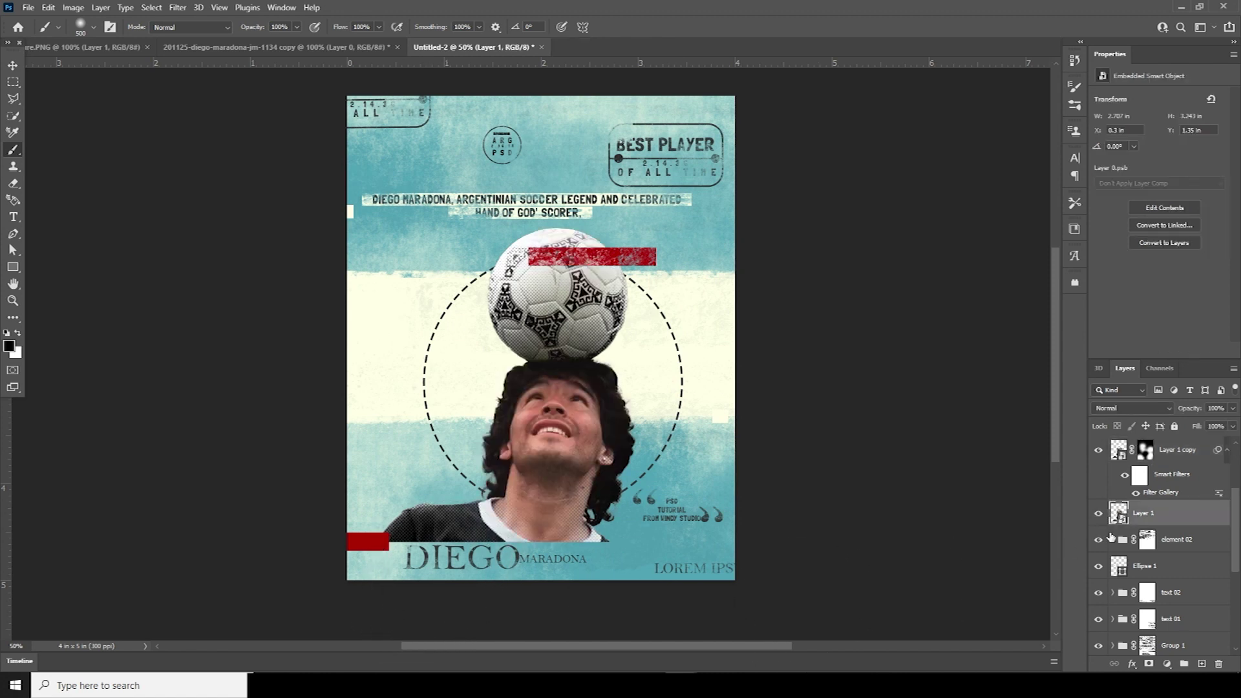
click(176, 8)
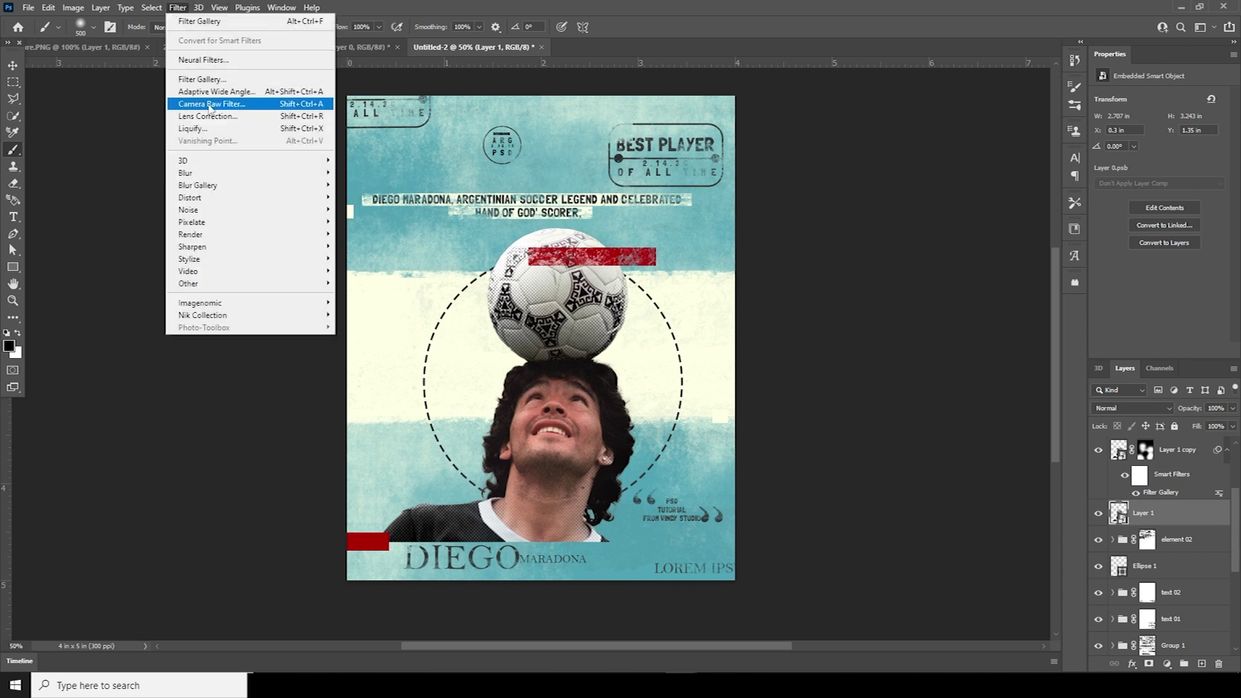
click(209, 105)
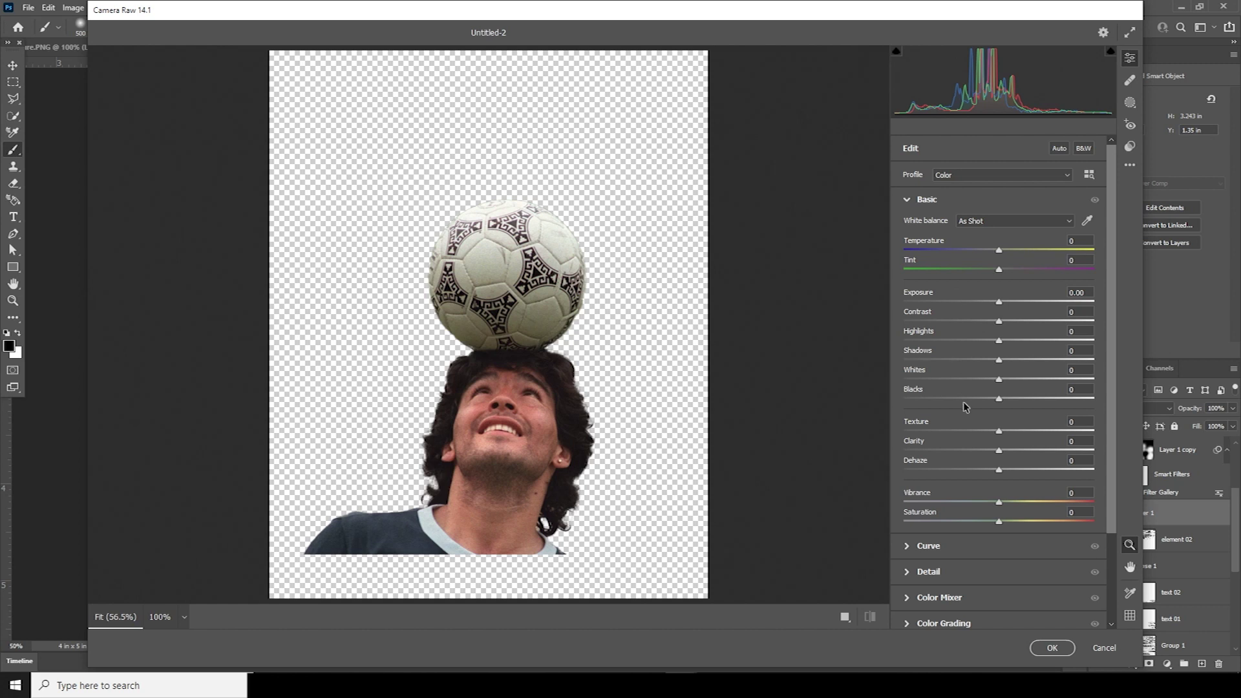
drag(1057, 450, 1065, 449)
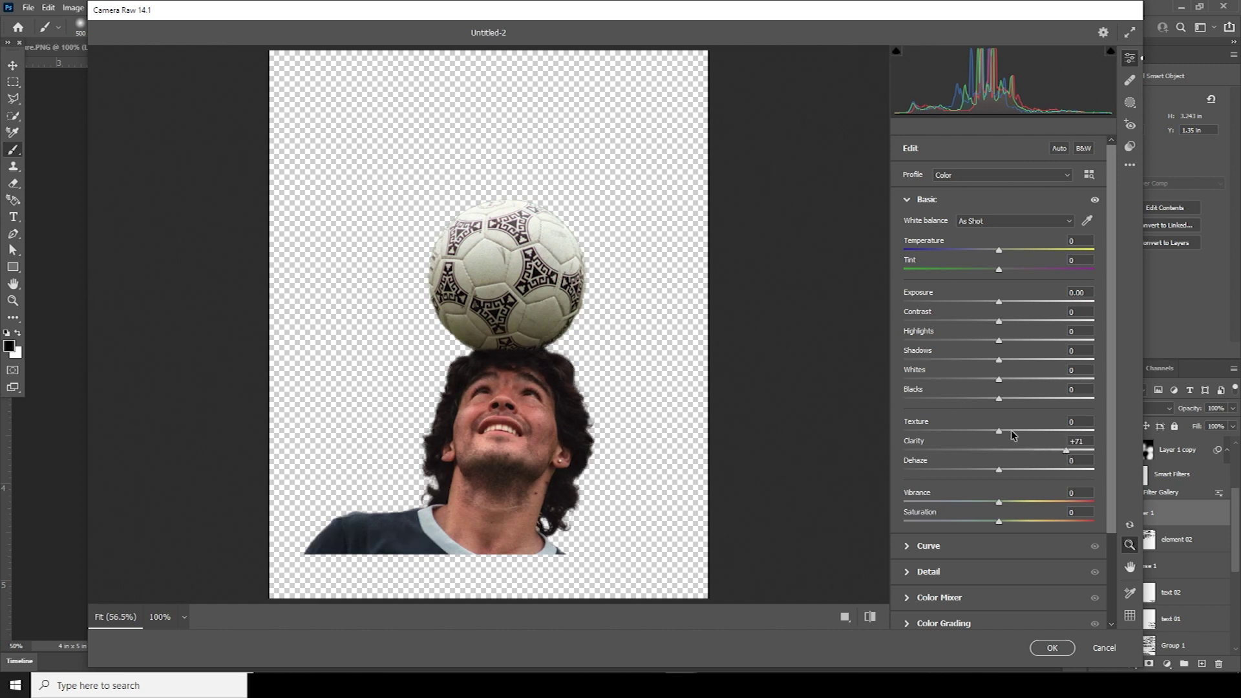
click(913, 340)
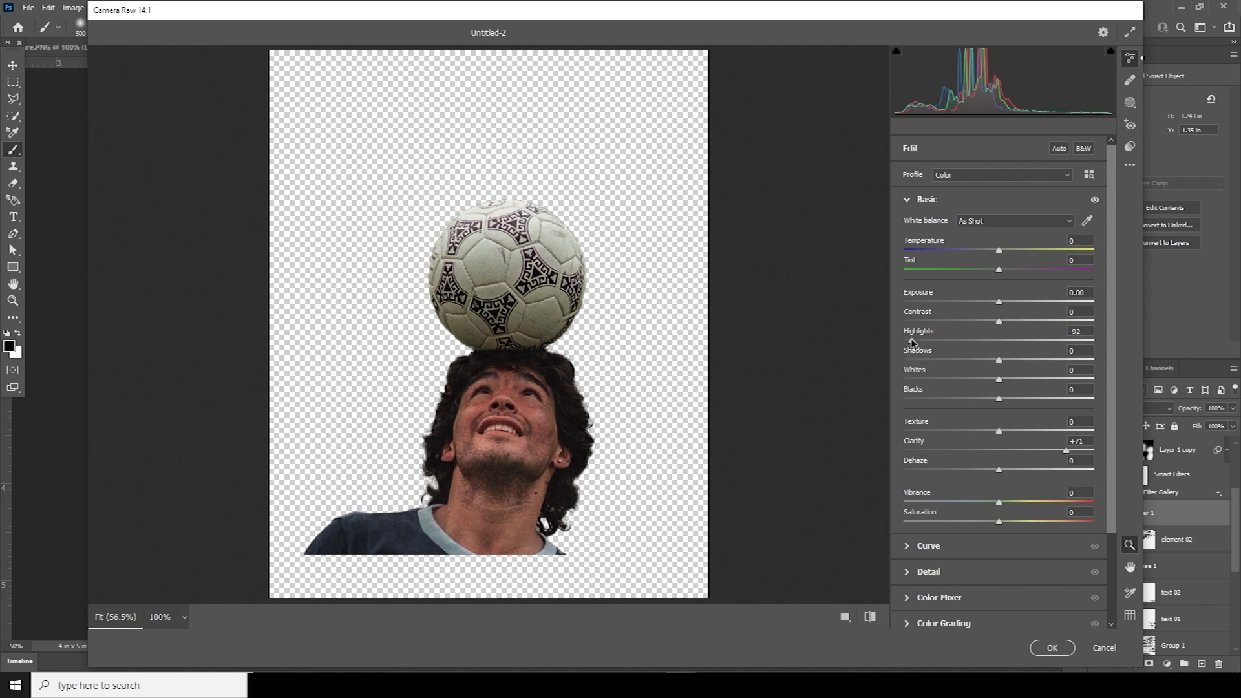
drag(1030, 362, 1042, 363)
drag(1025, 428, 1043, 431)
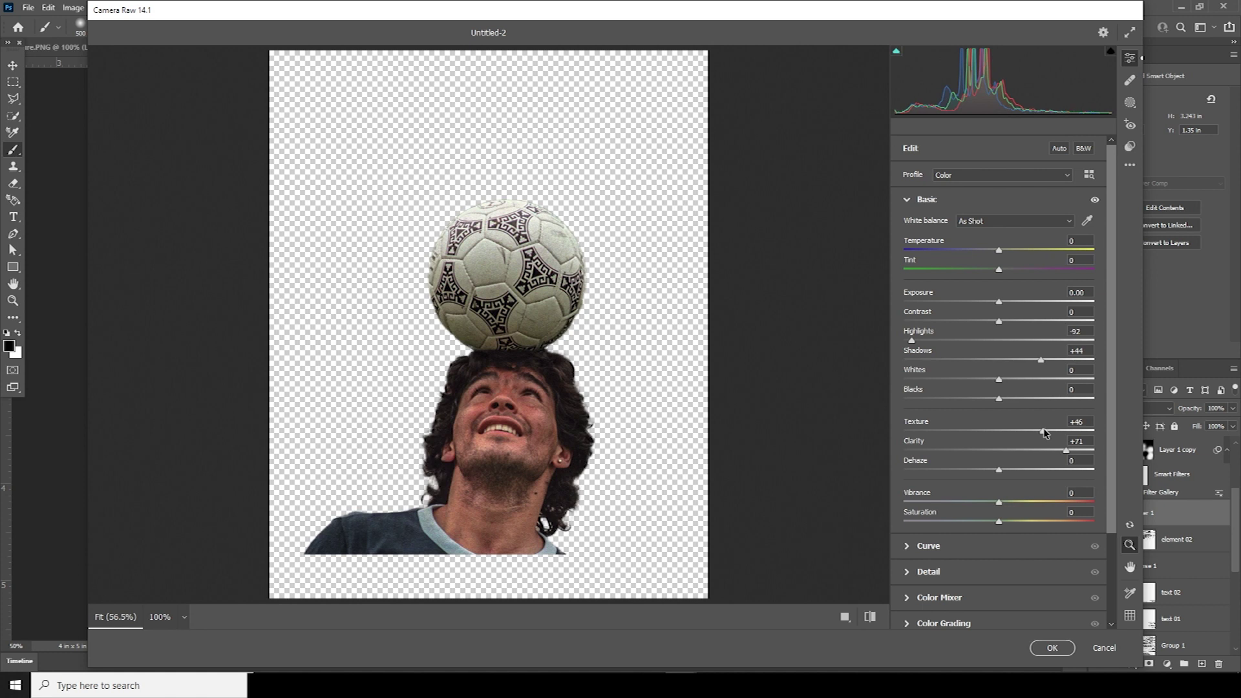
- Desaturate the skin tones in the Color Mixer by setting Reds to -73, Oranges to -62 and Yellows to -76
drag(1113, 359, 1118, 509)
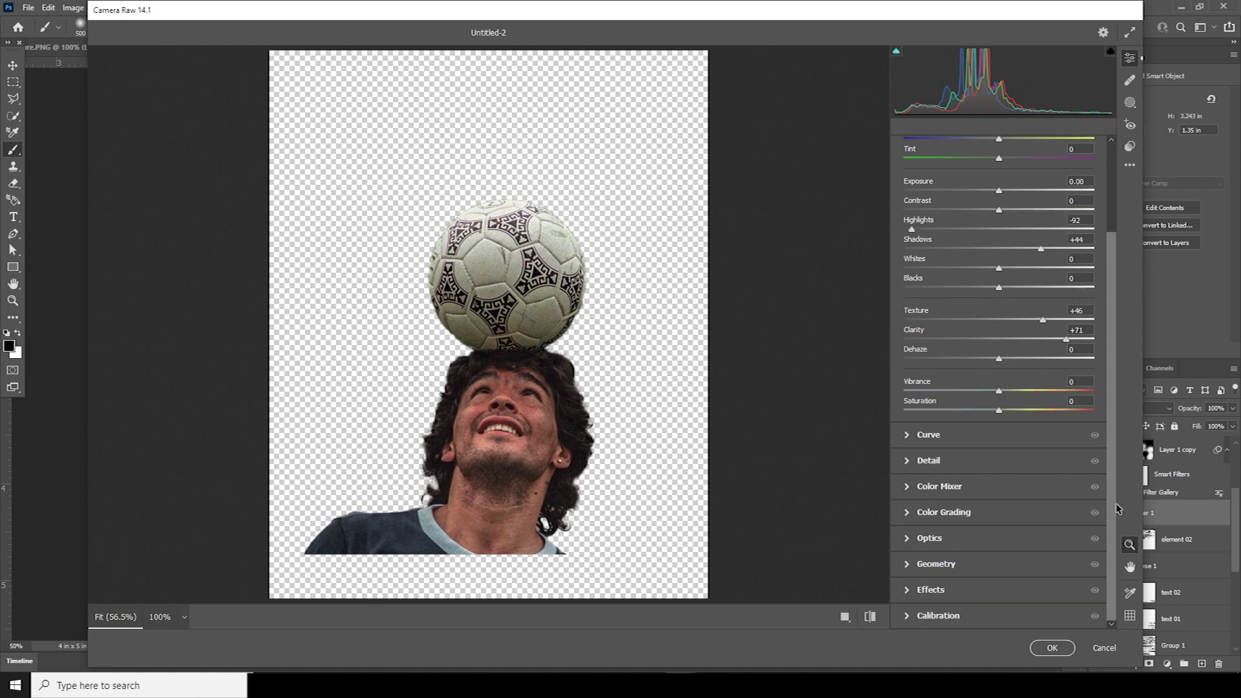
click(914, 468)
click(911, 391)
click(944, 352)
click(938, 368)
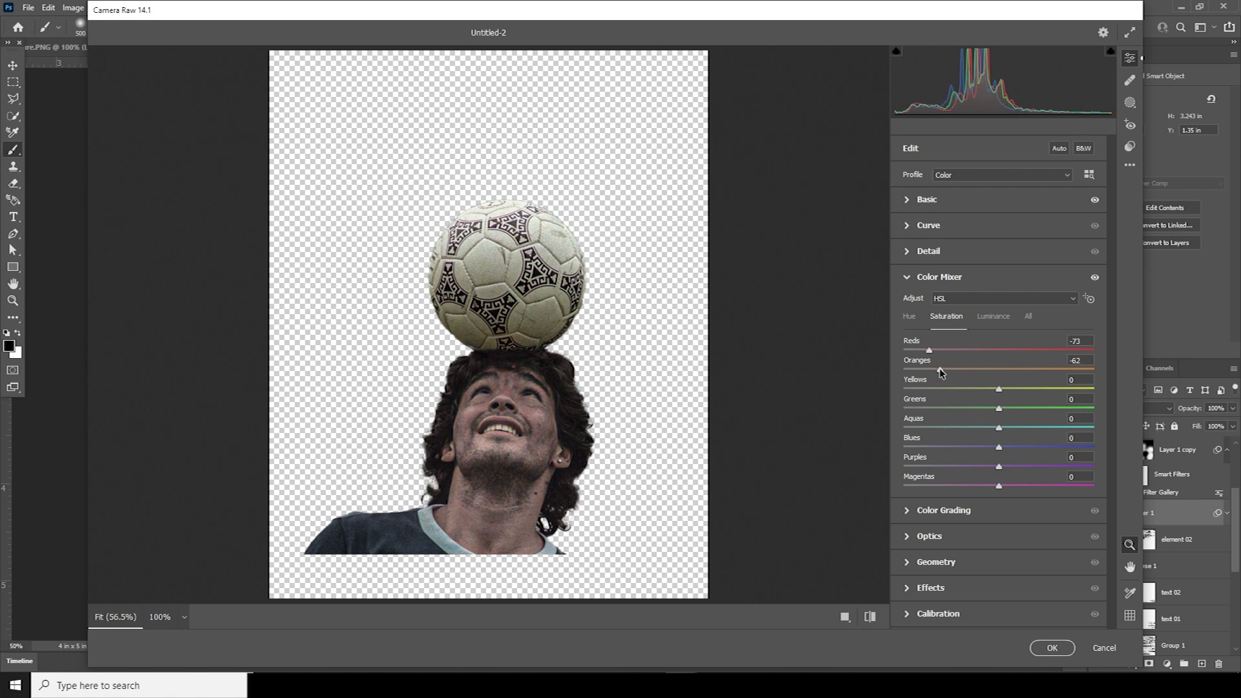
click(939, 388)
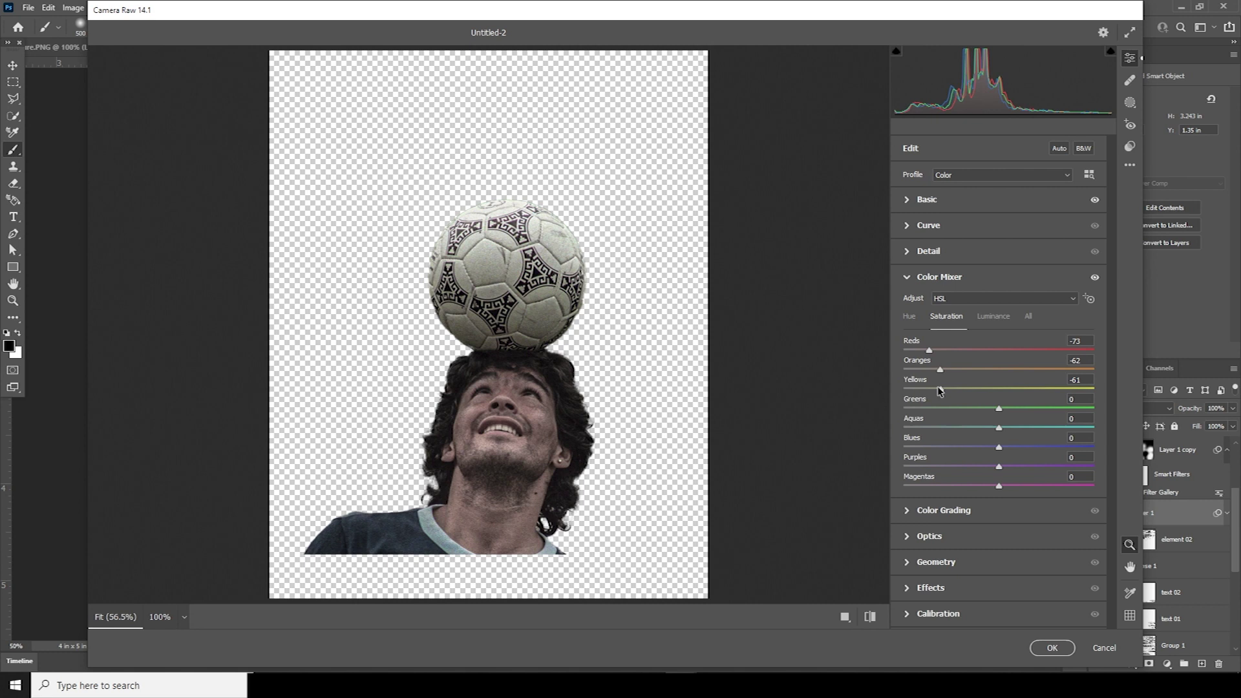
drag(928, 388, 924, 389)
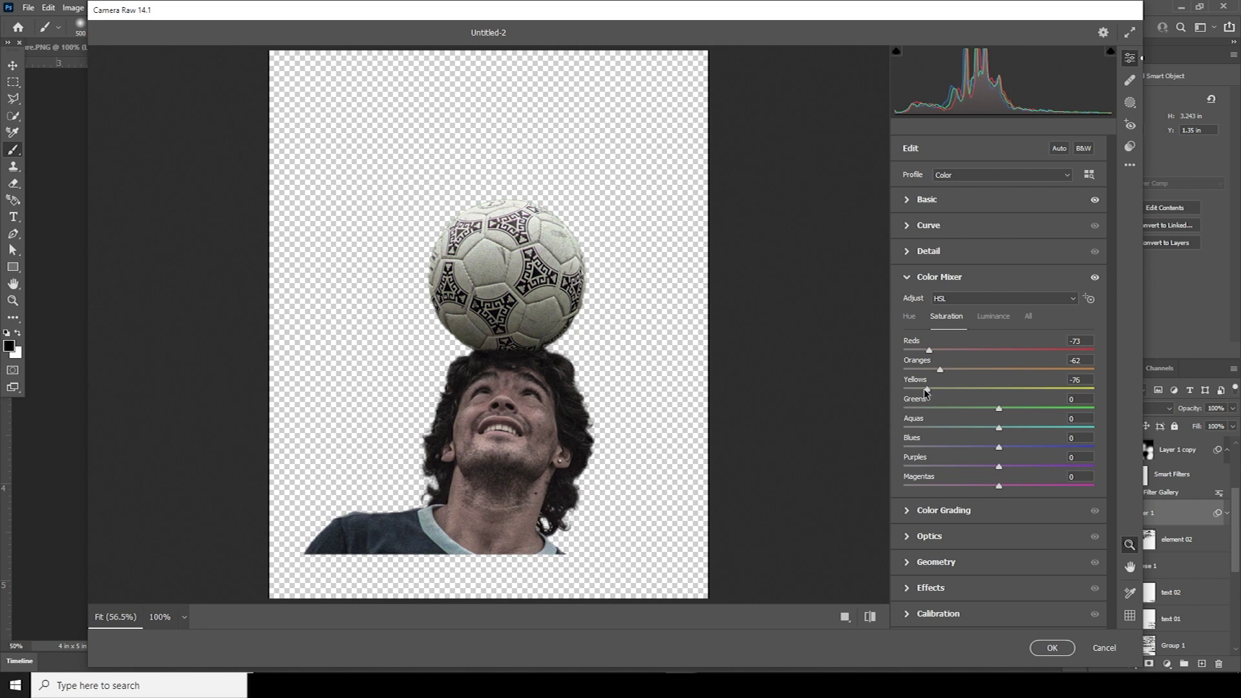
- Apply the Camera Raw grade to Layer 1 and stamp all visible layers into a new layer above Rectangle 4 copy
click(1052, 647)
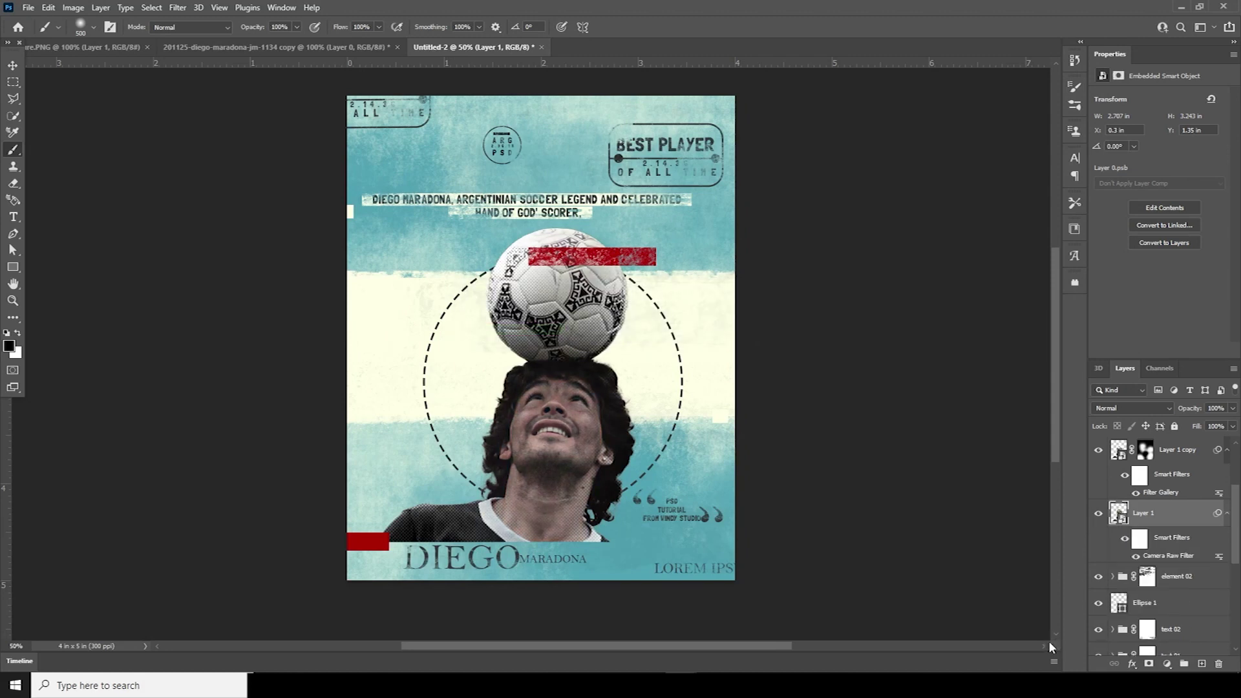
click(1119, 450)
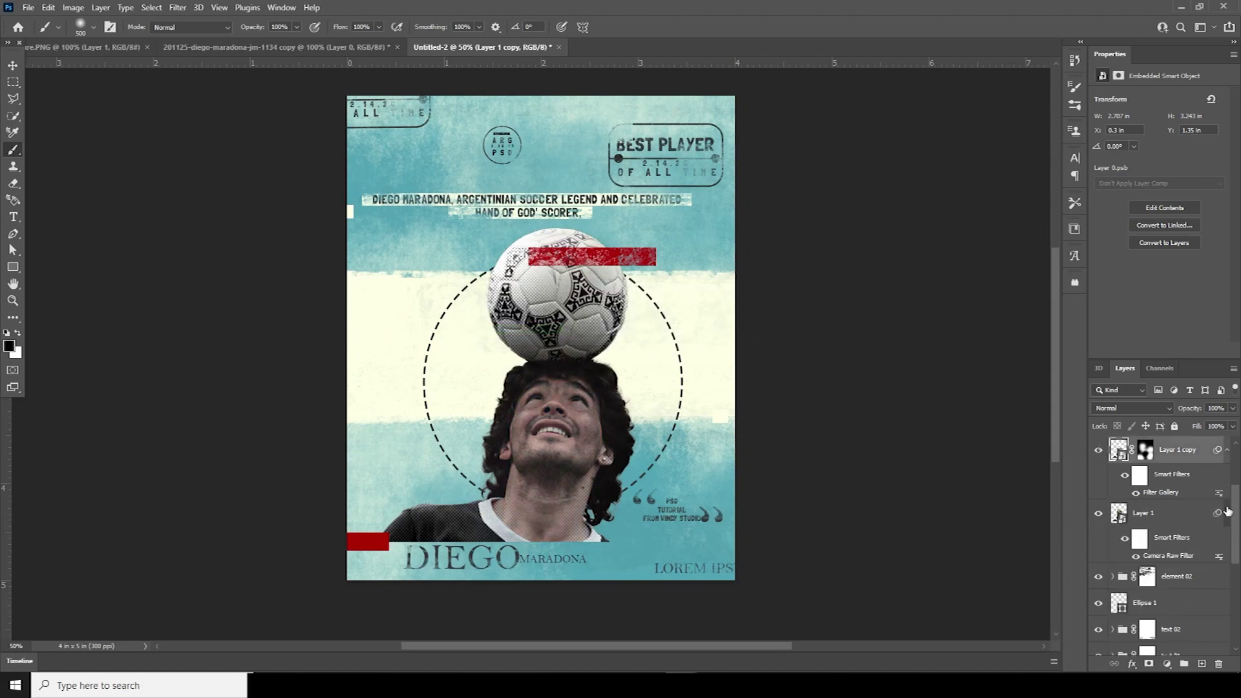
scroll(1227, 511, up, 4)
click(1128, 454)
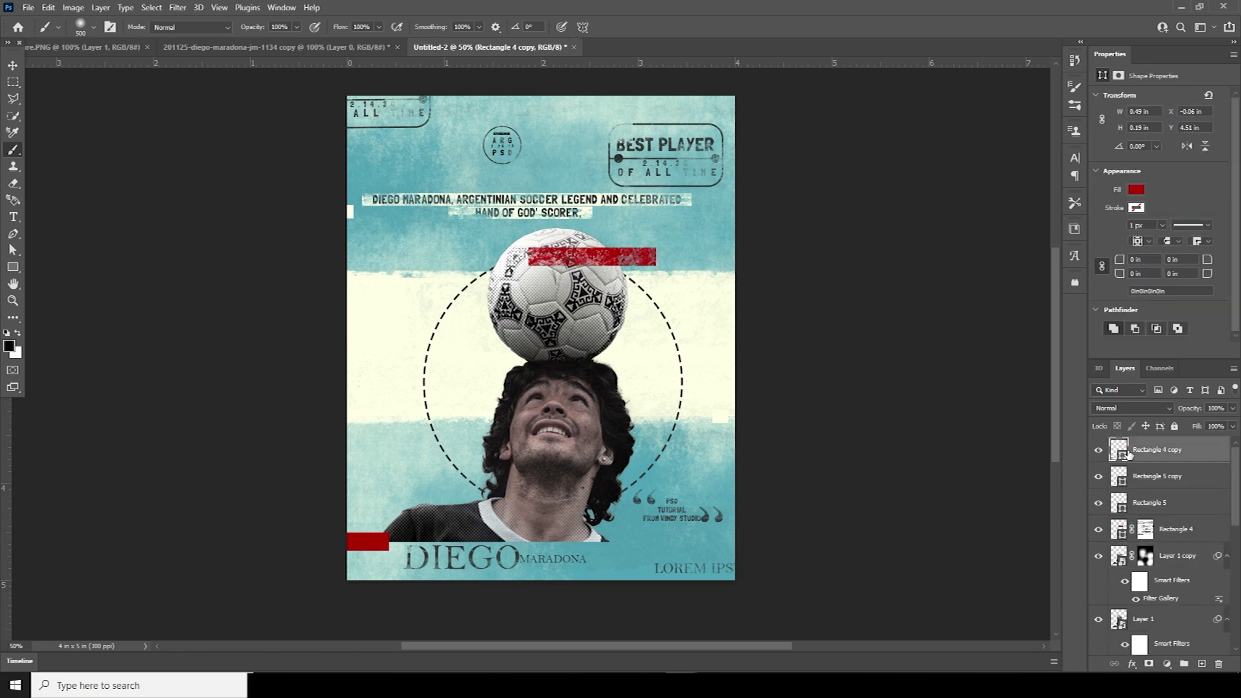
key(ctrl+shift+alt+e)
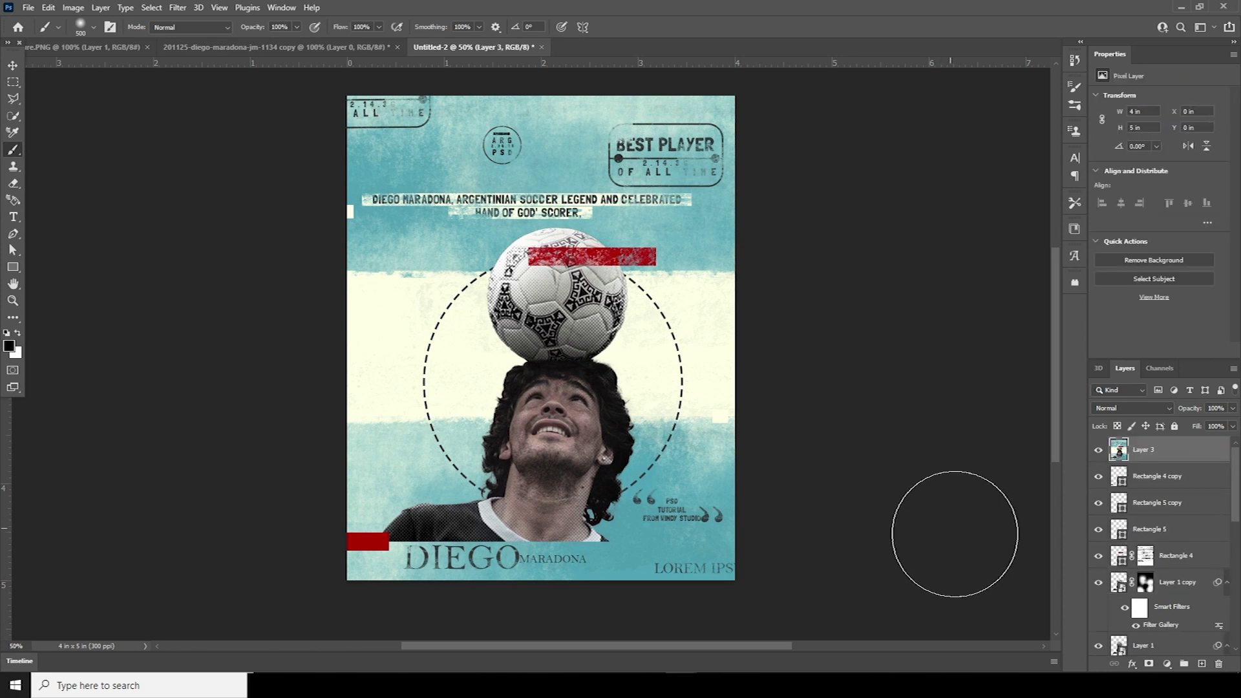
- Open the Camera Raw filter on the stamped poster layer and set Clarity to +23
click(178, 7)
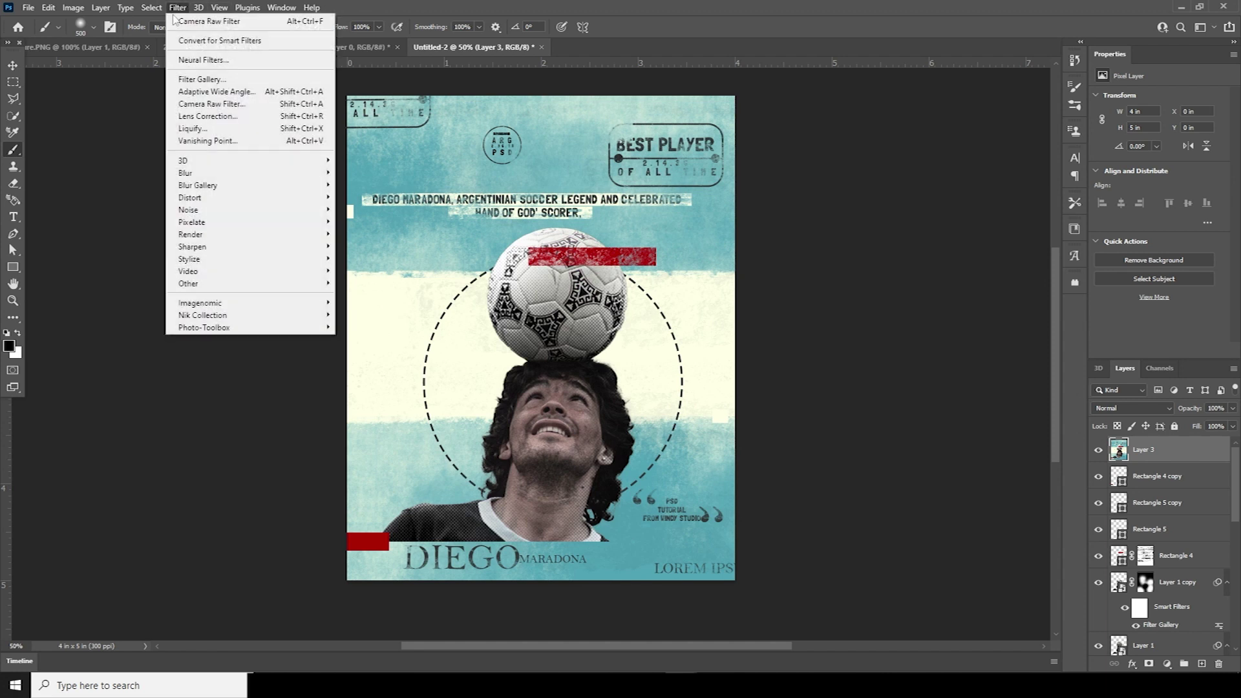
click(238, 106)
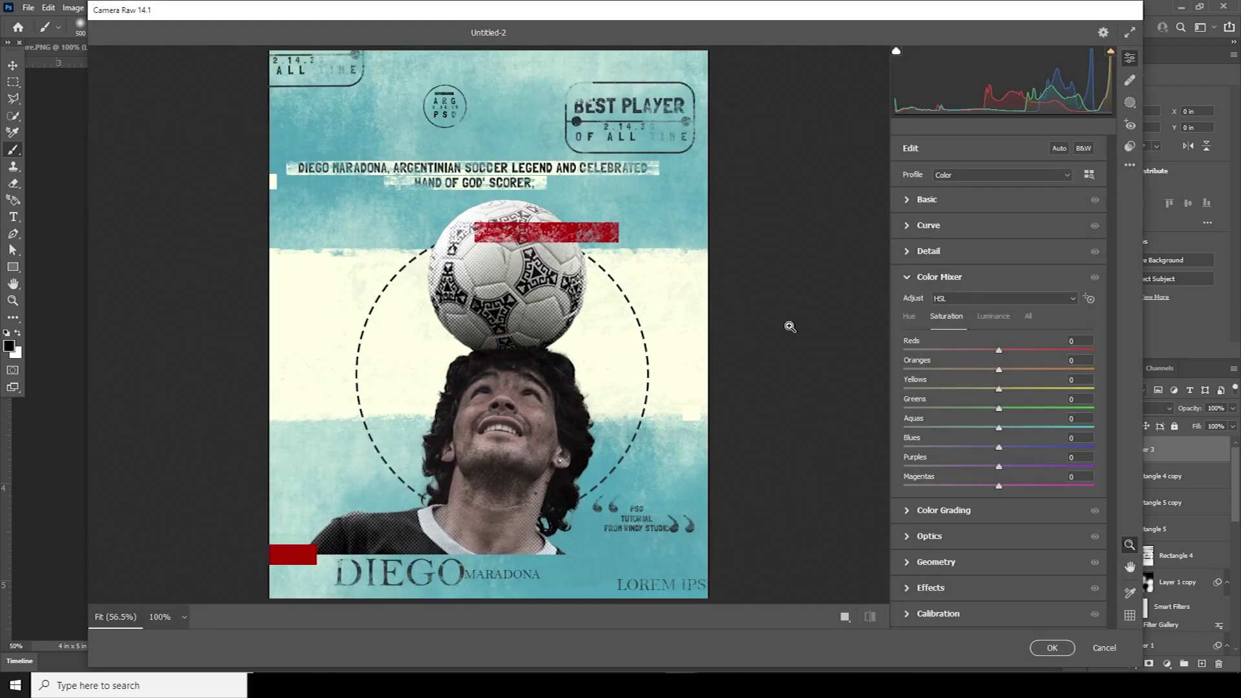
click(906, 204)
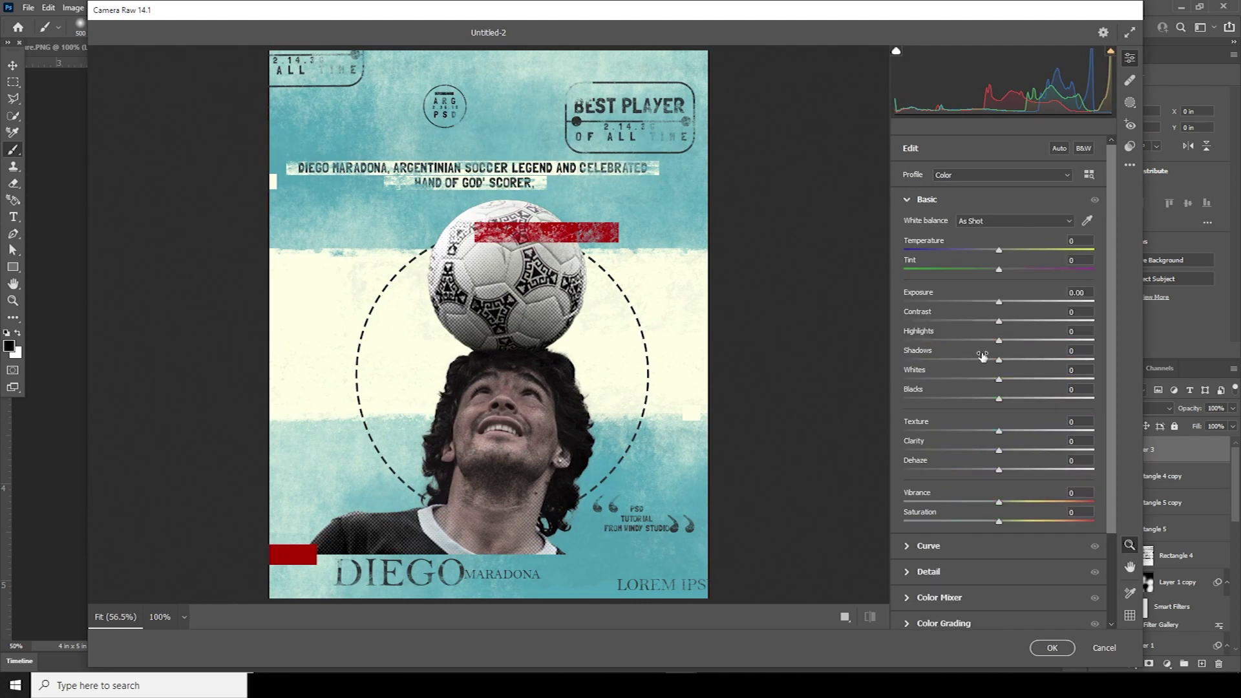
click(1028, 451)
drag(1026, 451, 1021, 451)
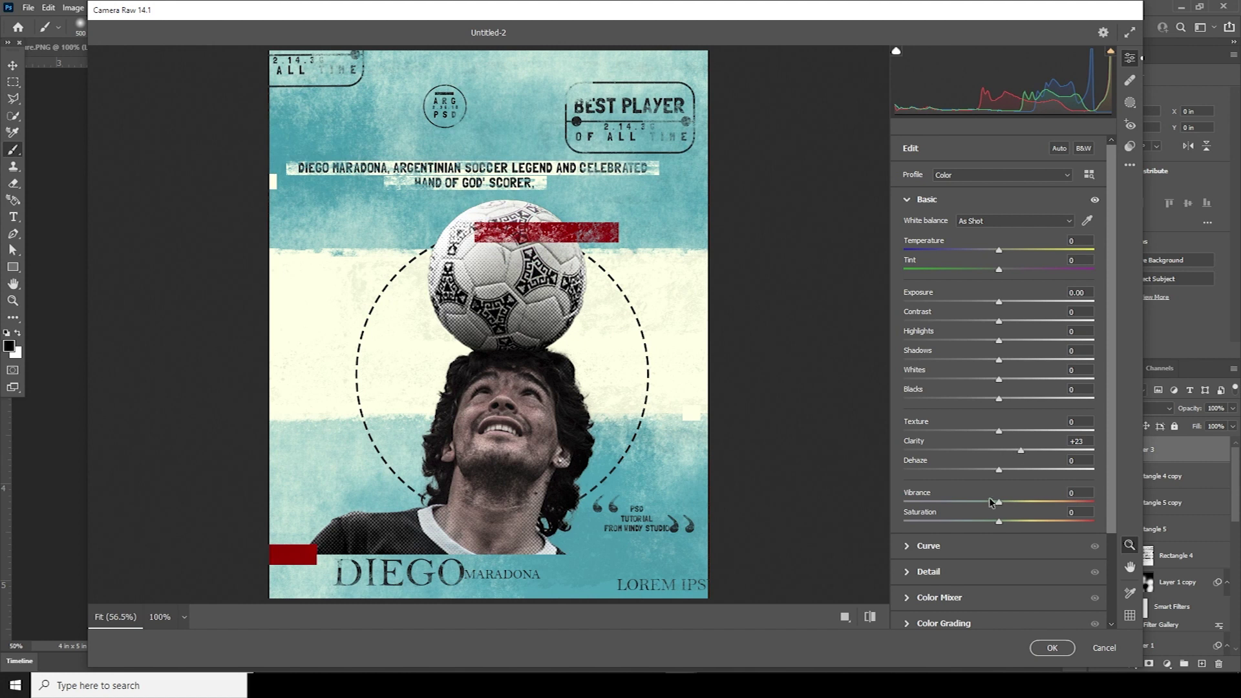
- Set the Camera Raw effects to Grain 16 and Vignetting -5, and apply the filter to the stamped layer
click(908, 574)
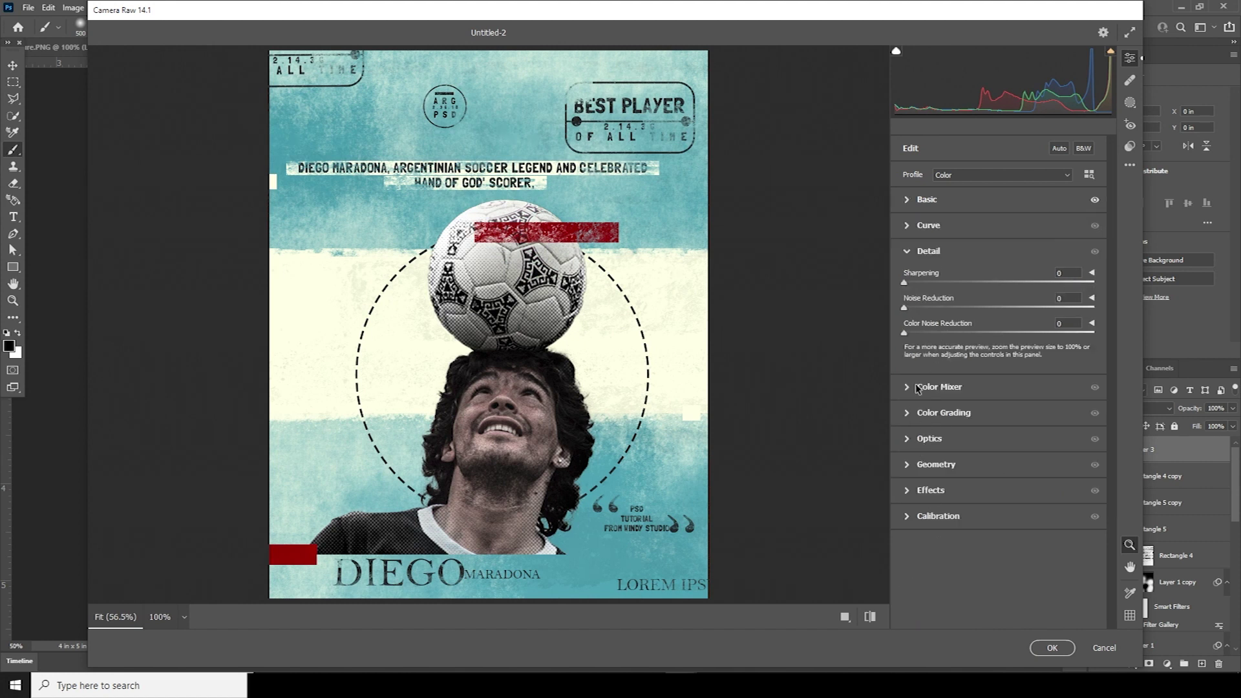
click(908, 490)
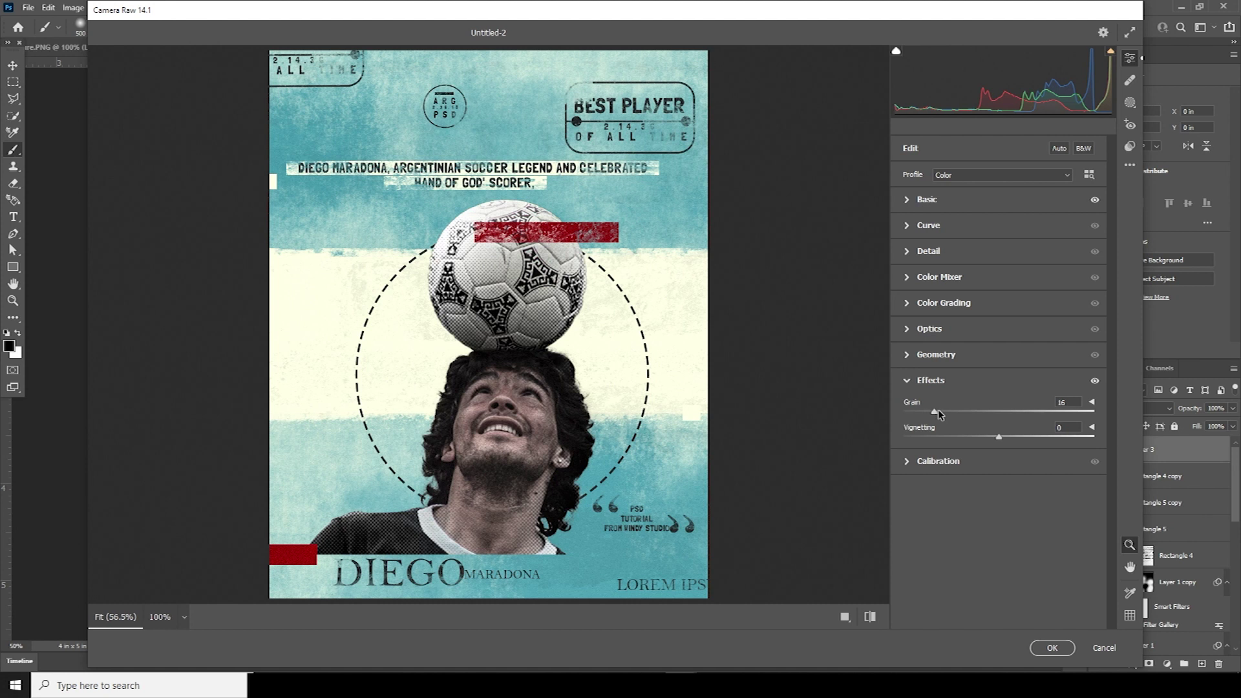
mouse_move(997, 437)
mouse_down()
mouse_move(976, 439)
mouse_move(995, 439)
mouse_up()
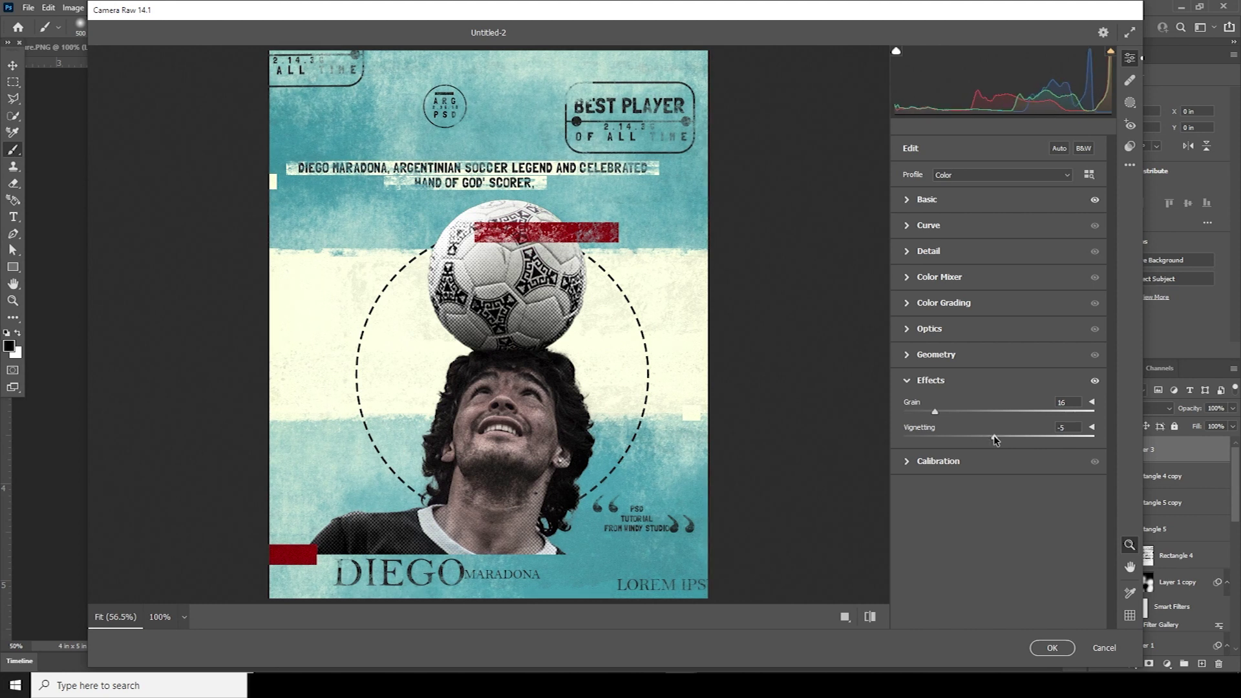
click(1060, 647)
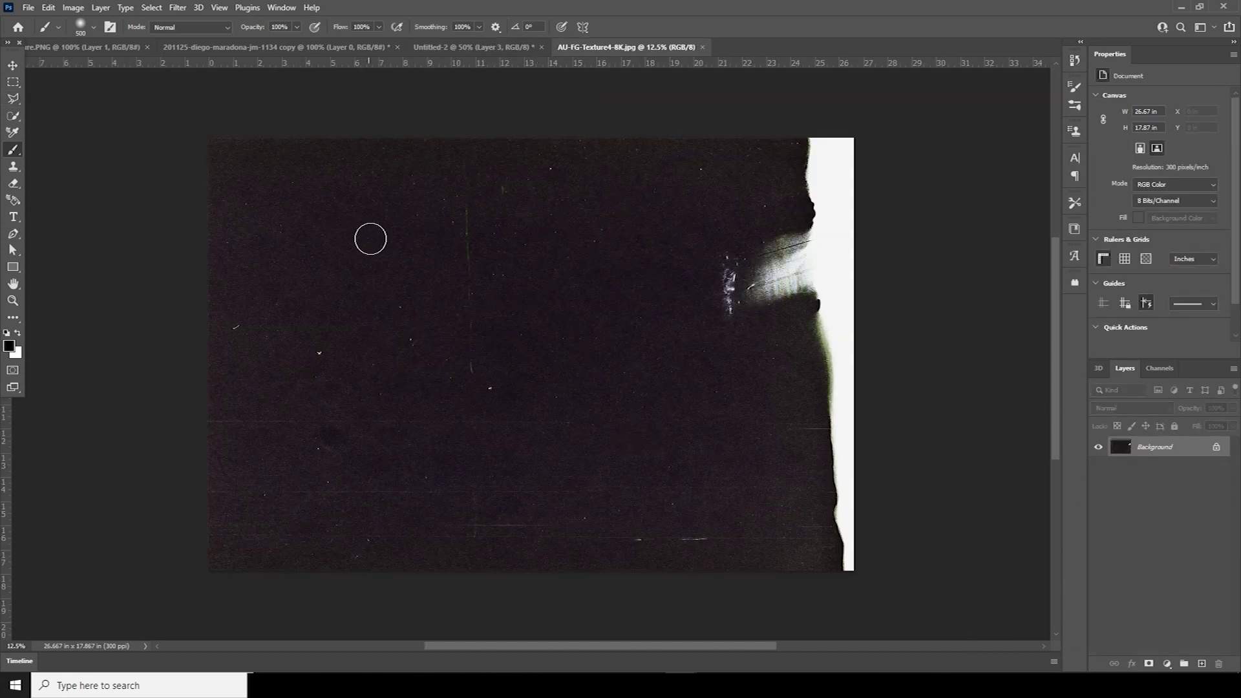
- Bring the AU-FG-Texture4-8K.jpg image into the poster as the topmost layer and scale it down to 23.56%
key(v)
drag(465, 246, 551, 330)
key(ctrl+t)
key(ctrl+minus)
key(ctrl+minus)
key(ctrl+minus)
key(ctrl+minus)
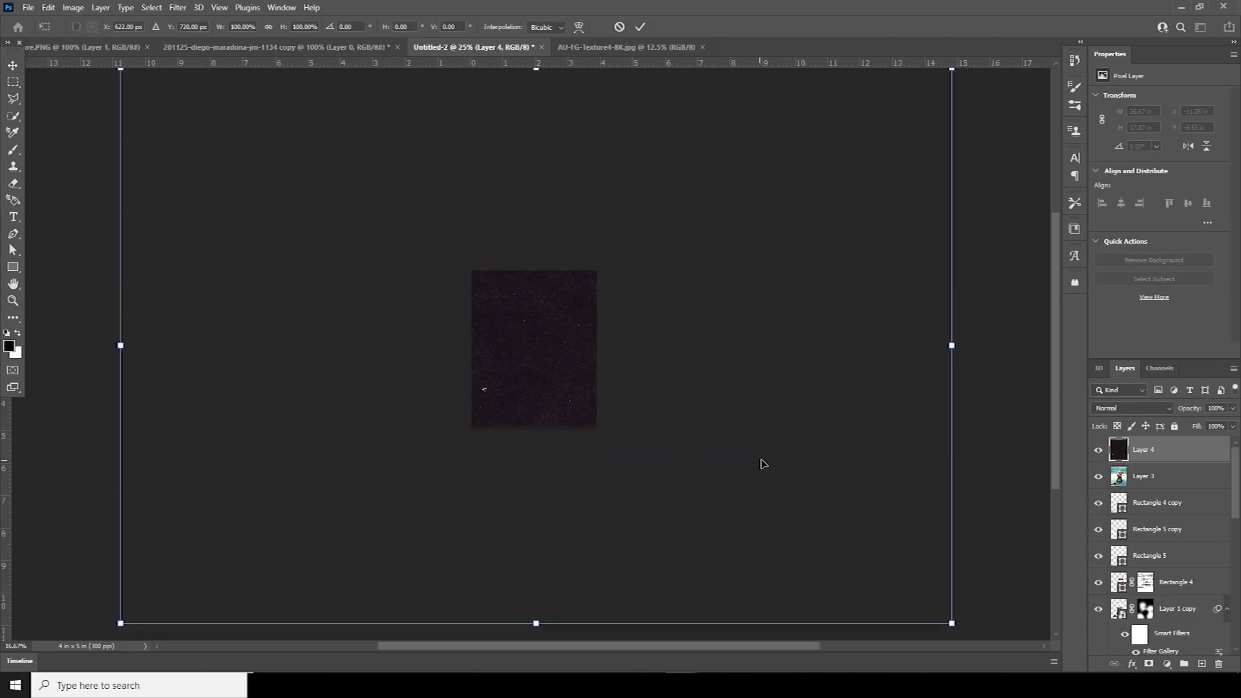
drag(856, 564, 610, 398)
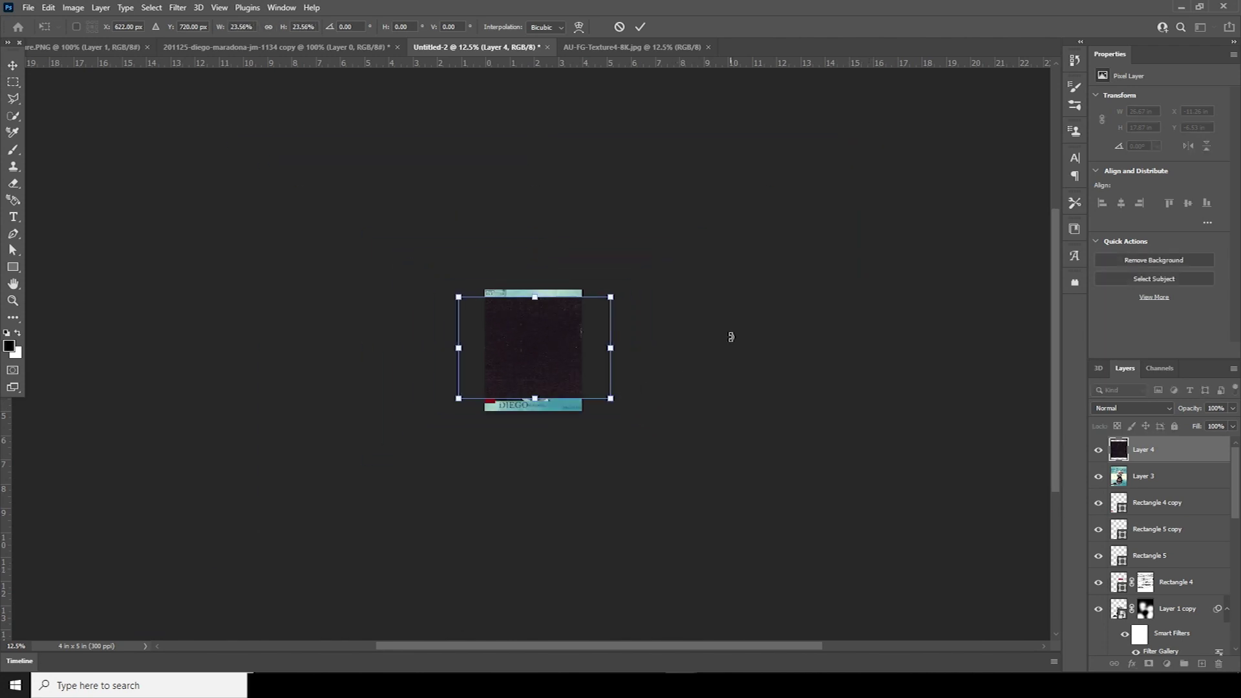
key(Return)
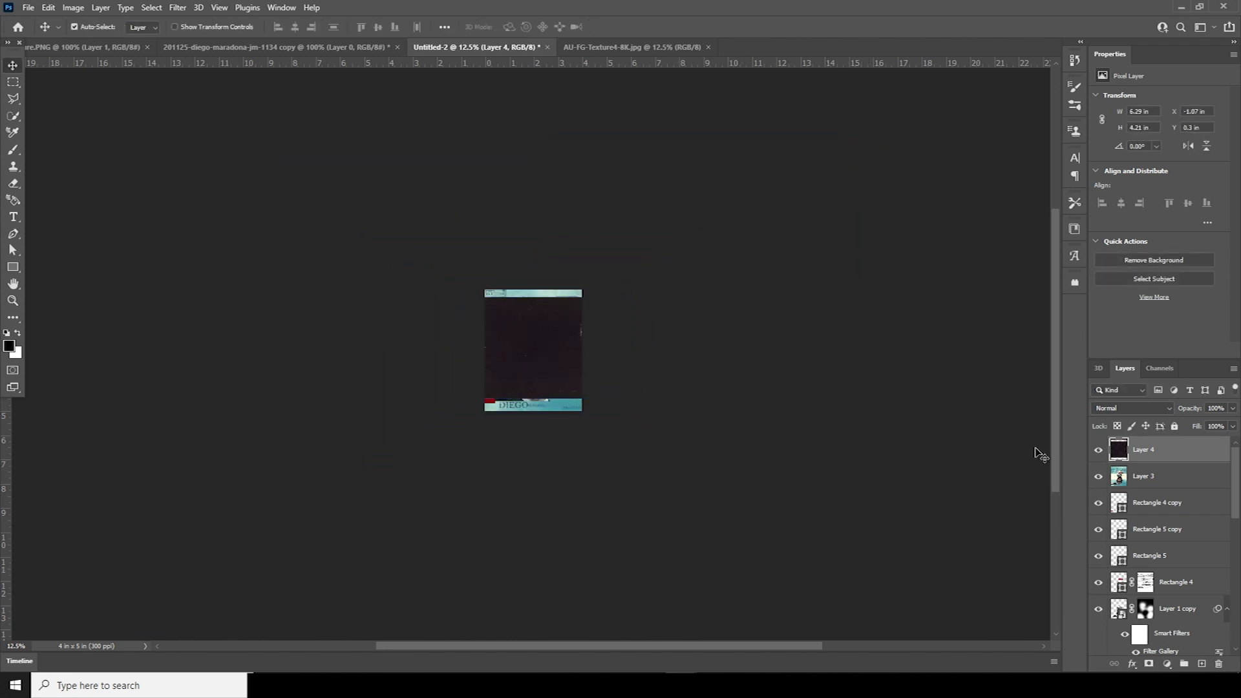
- Set the dark texture layer's blend mode to Screen
click(1125, 408)
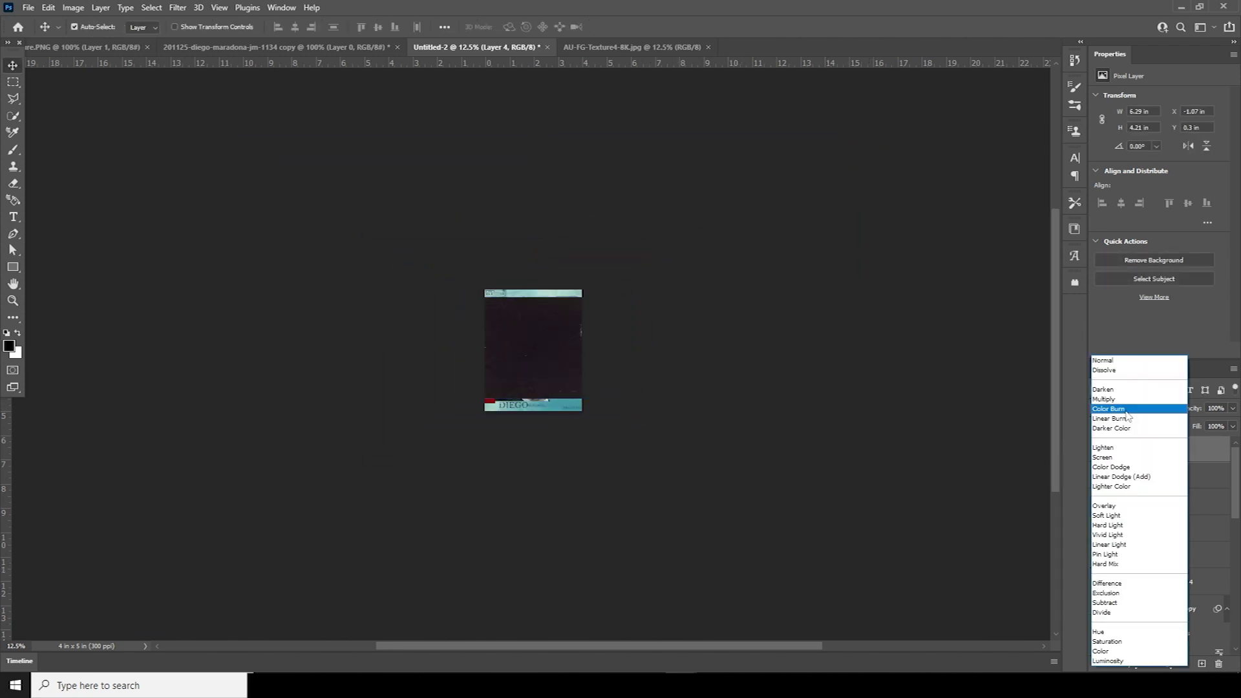
click(1107, 459)
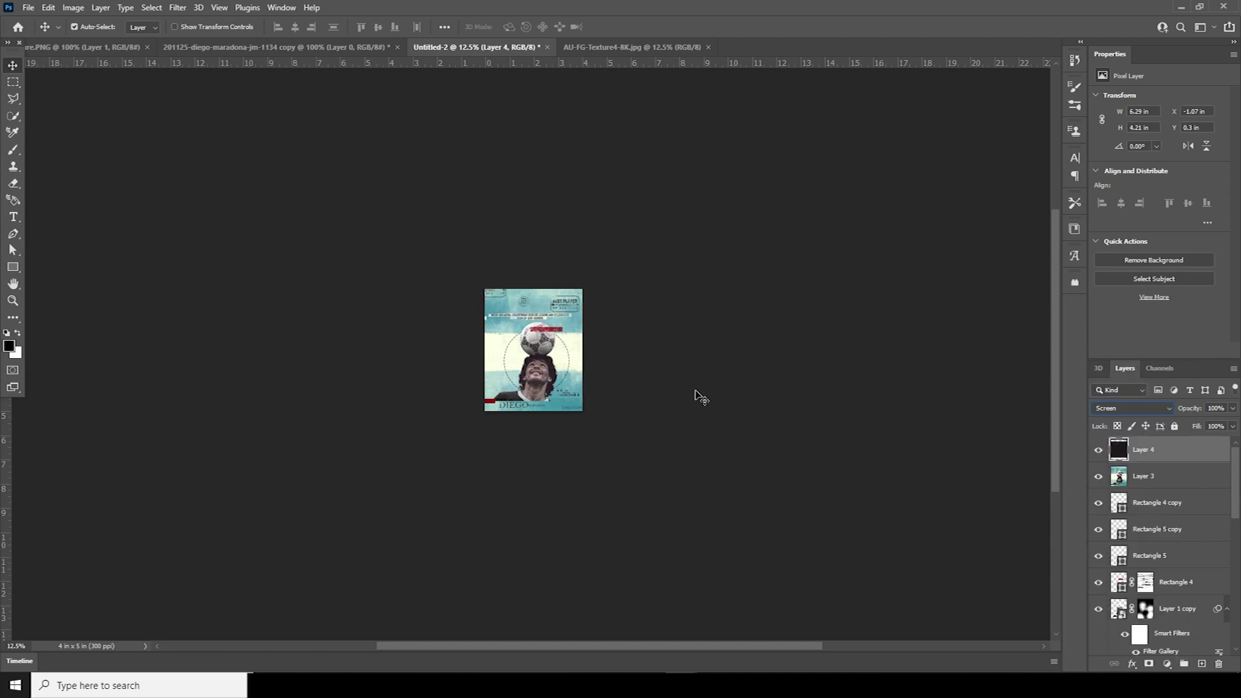
key(ctrl+plus)
- Rotate the texture layer to portrait and enlarge it to about 4.54 x 6.78 in so it covers the whole poster
key(ctrl+plus)
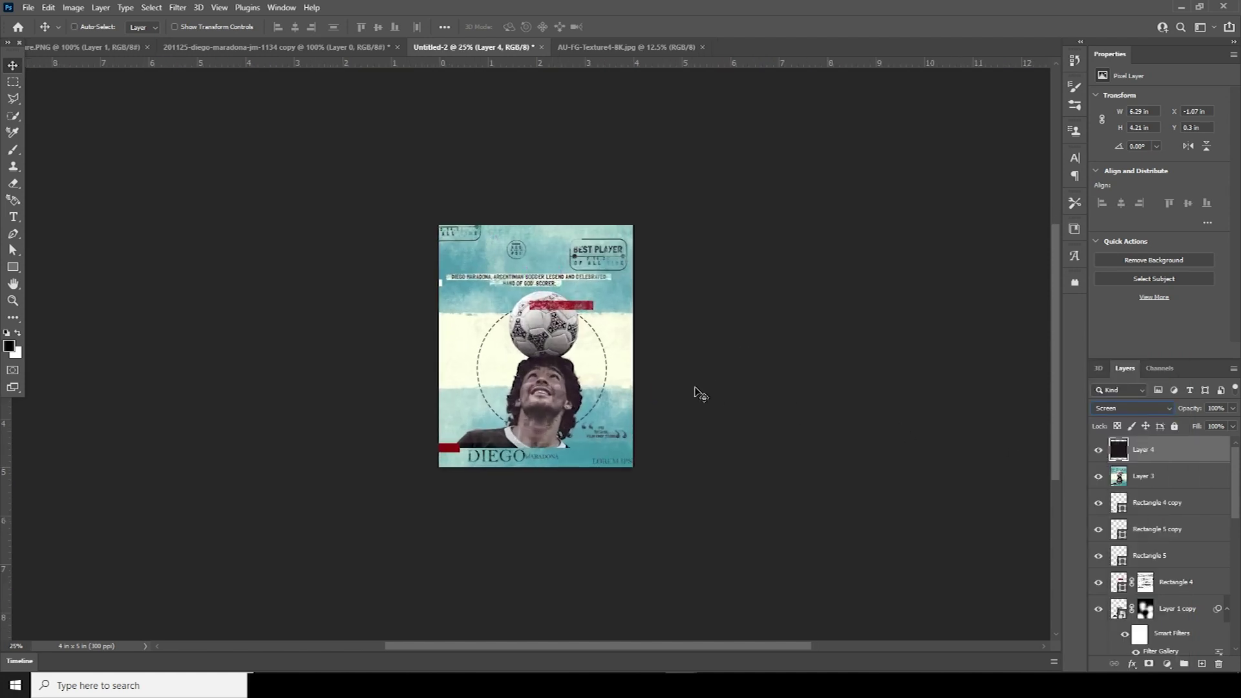
key(ctrl+t)
drag(756, 269, 420, 181)
mouse_move(559, 364)
mouse_down()
mouse_move(562, 386)
mouse_move(551, 374)
mouse_up()
drag(629, 500, 643, 513)
drag(608, 453, 609, 462)
key(Return)
key(ctrl+plus)
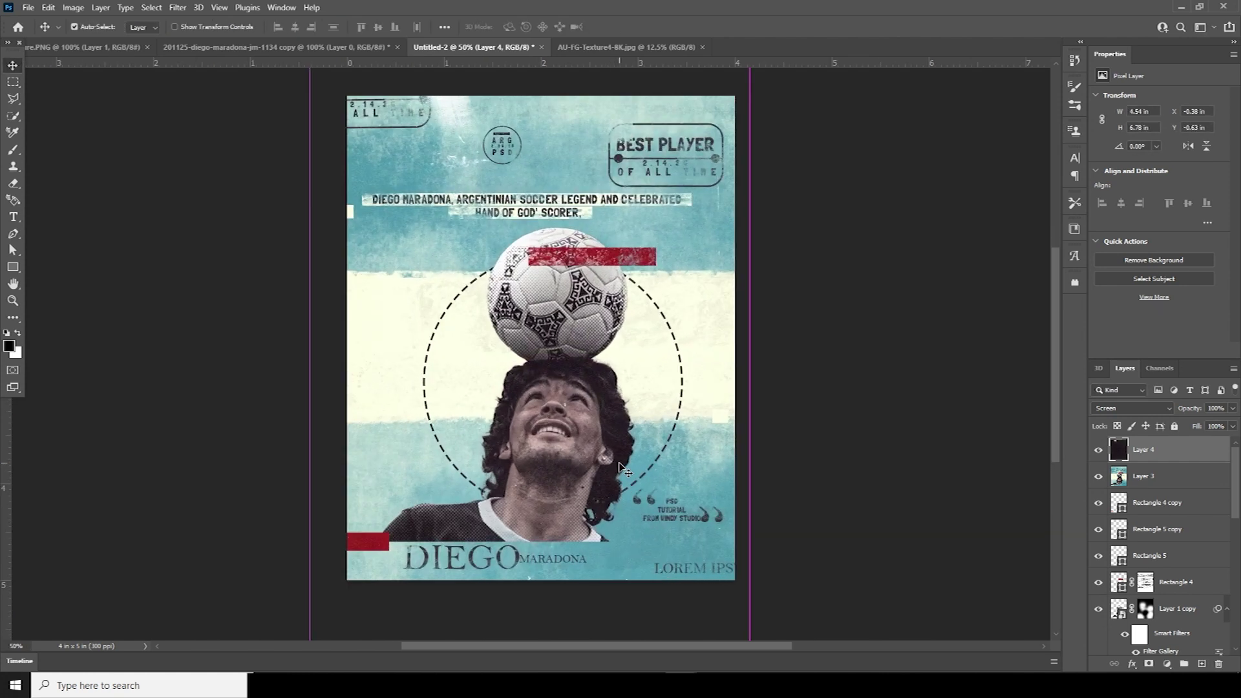